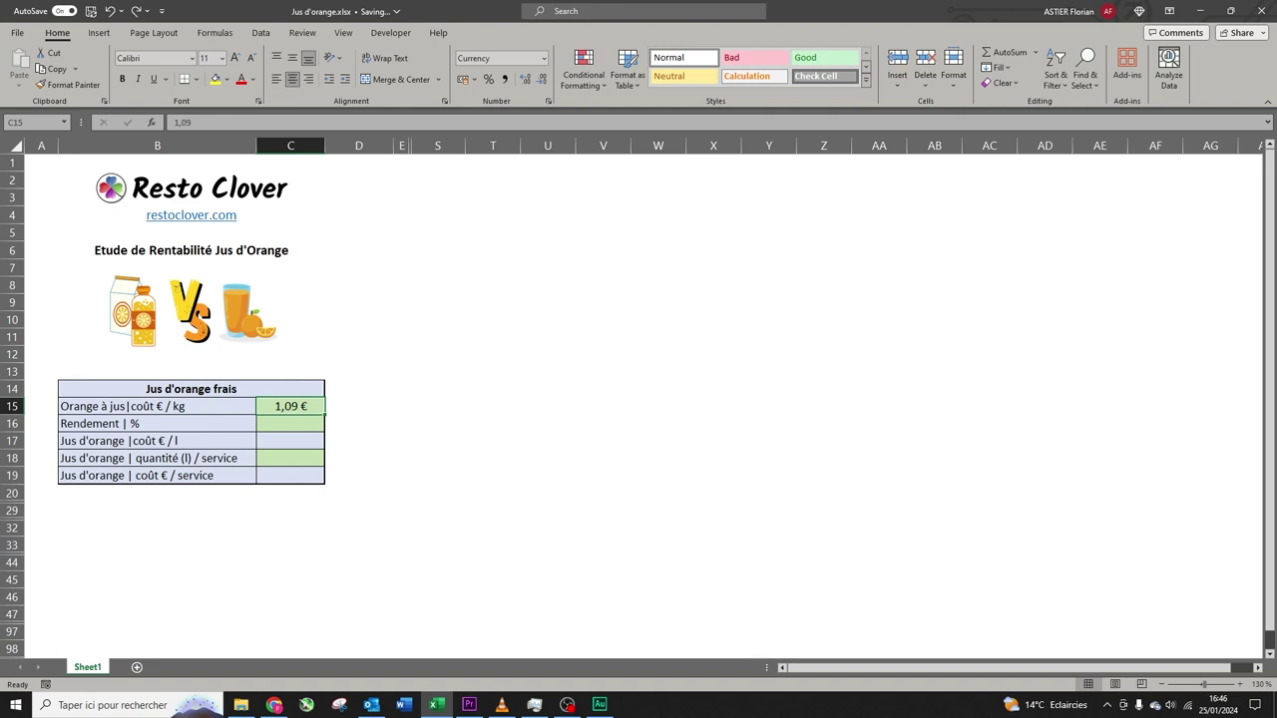
- Undo the clearing of the yield (34%) and the quantity per service (0,25) in the Jus d'orange frais table
{"action": "key", "text": "ctrl+z"}
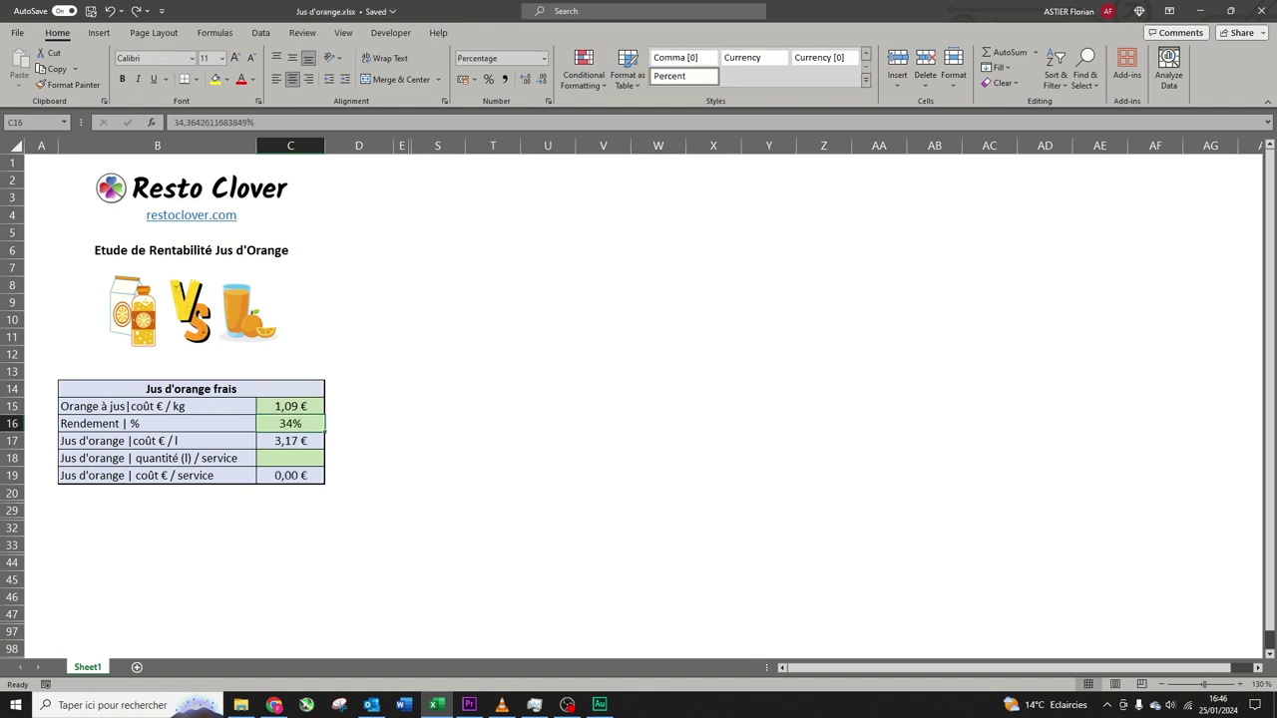
{"action": "left_click", "coordinate": [290, 459]}
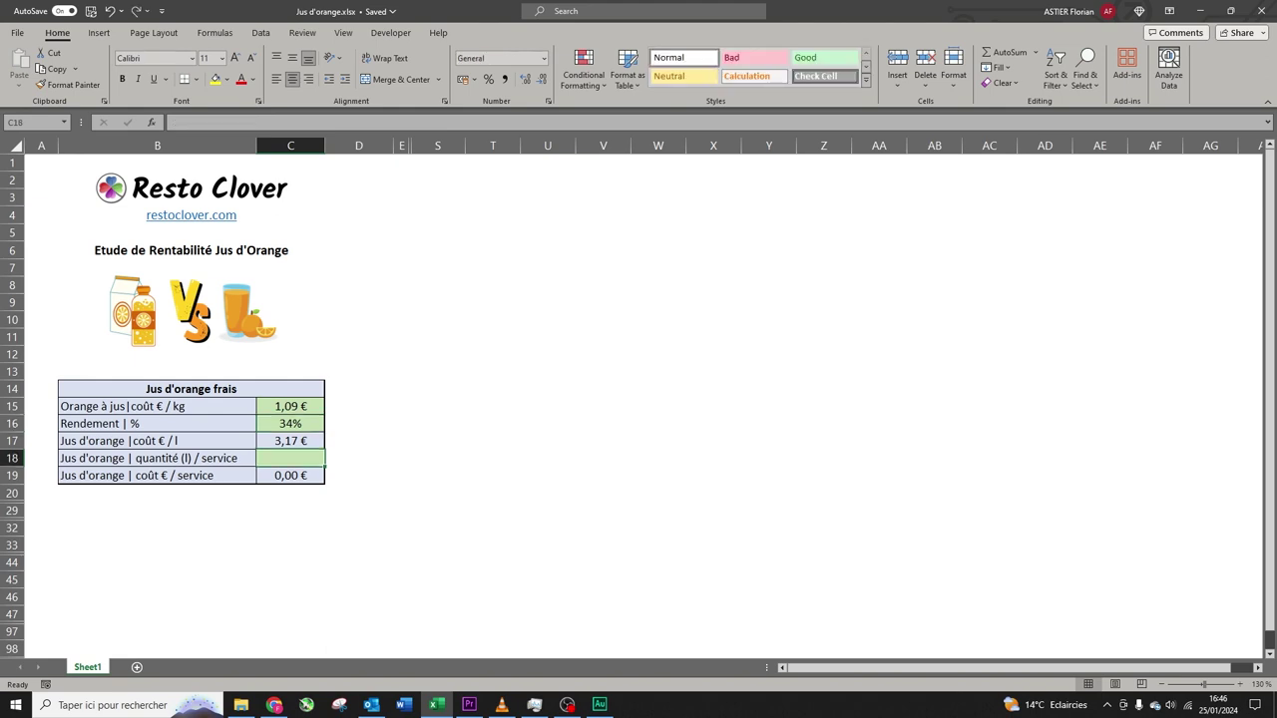
{"action": "left_click", "coordinate": [290, 441]}
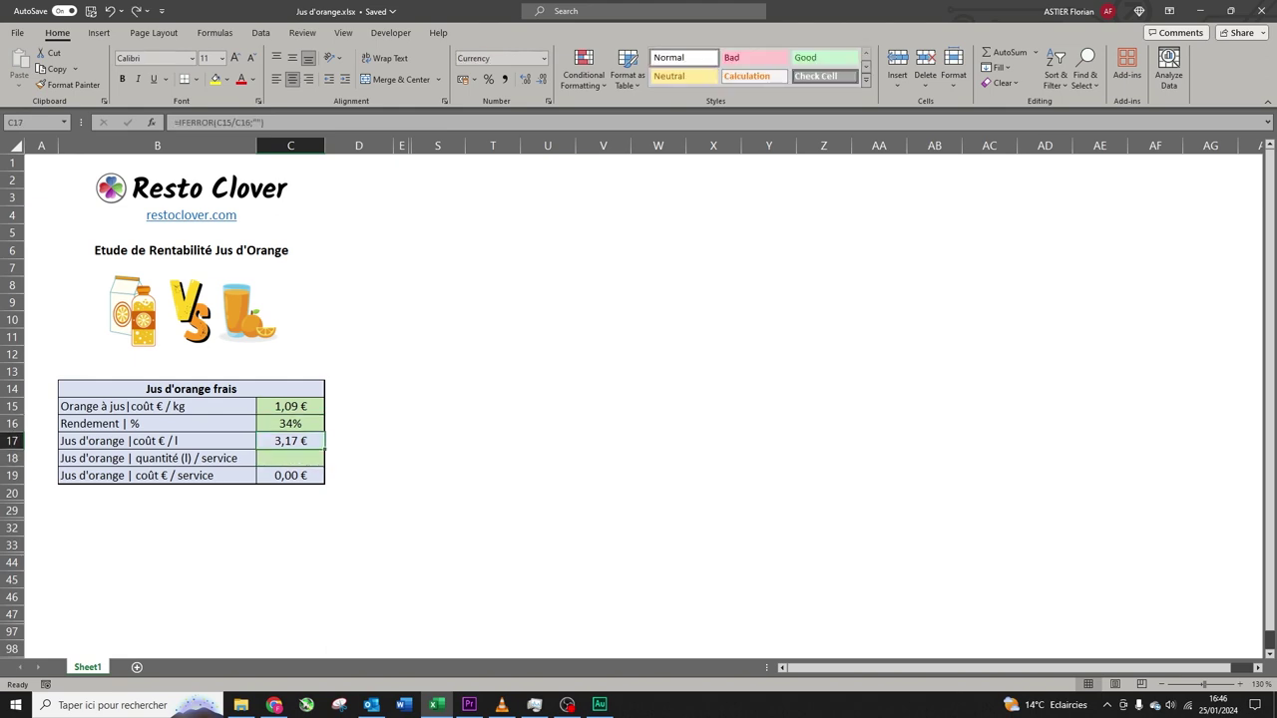
{"action": "left_click", "coordinate": [291, 459]}
{"action": "key", "text": "ctrl+z"}
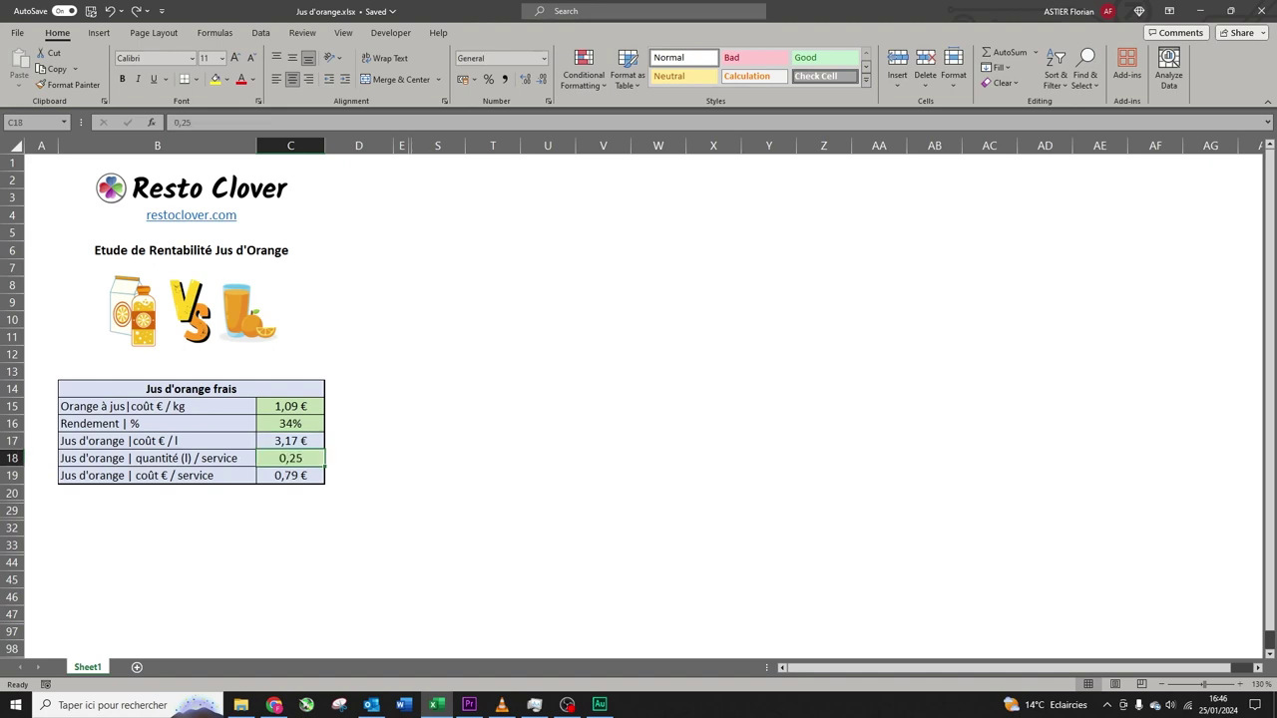
- Review each value in the Jus d'orange frais table, including the formulas for cost per litre and cost per service
{"action": "left_click", "coordinate": [290, 406]}
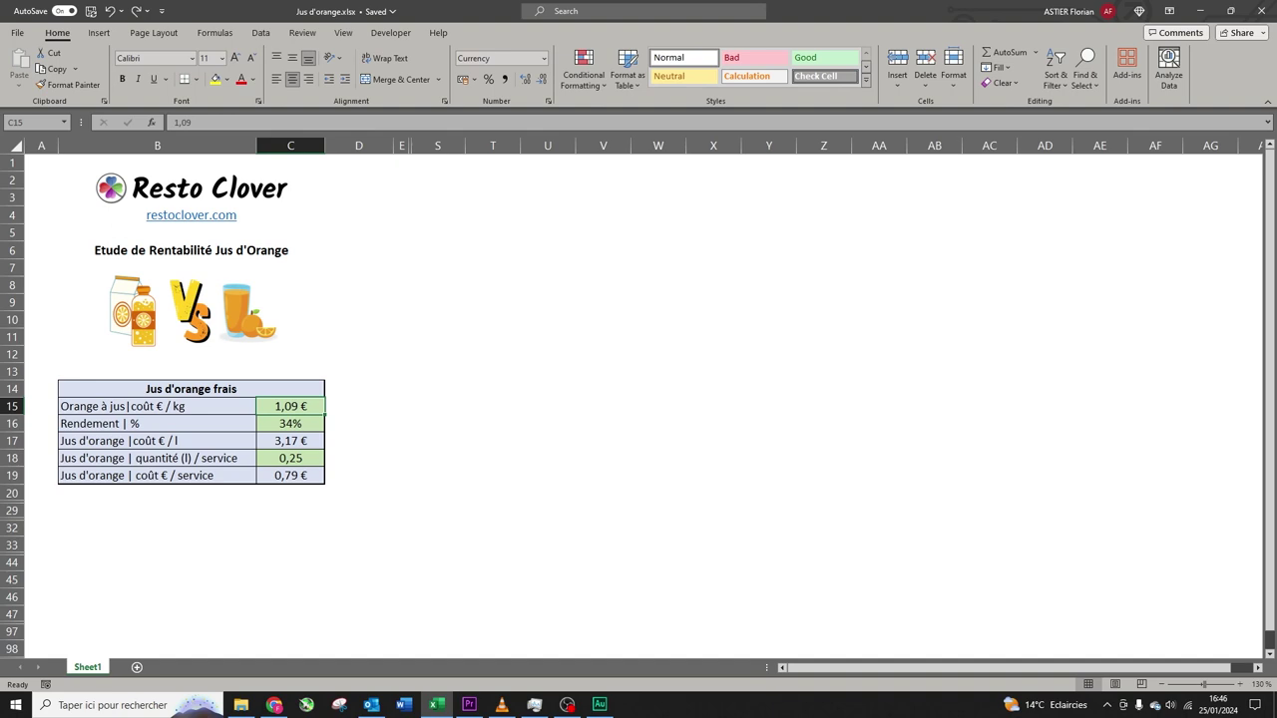
{"action": "left_click", "coordinate": [290, 423]}
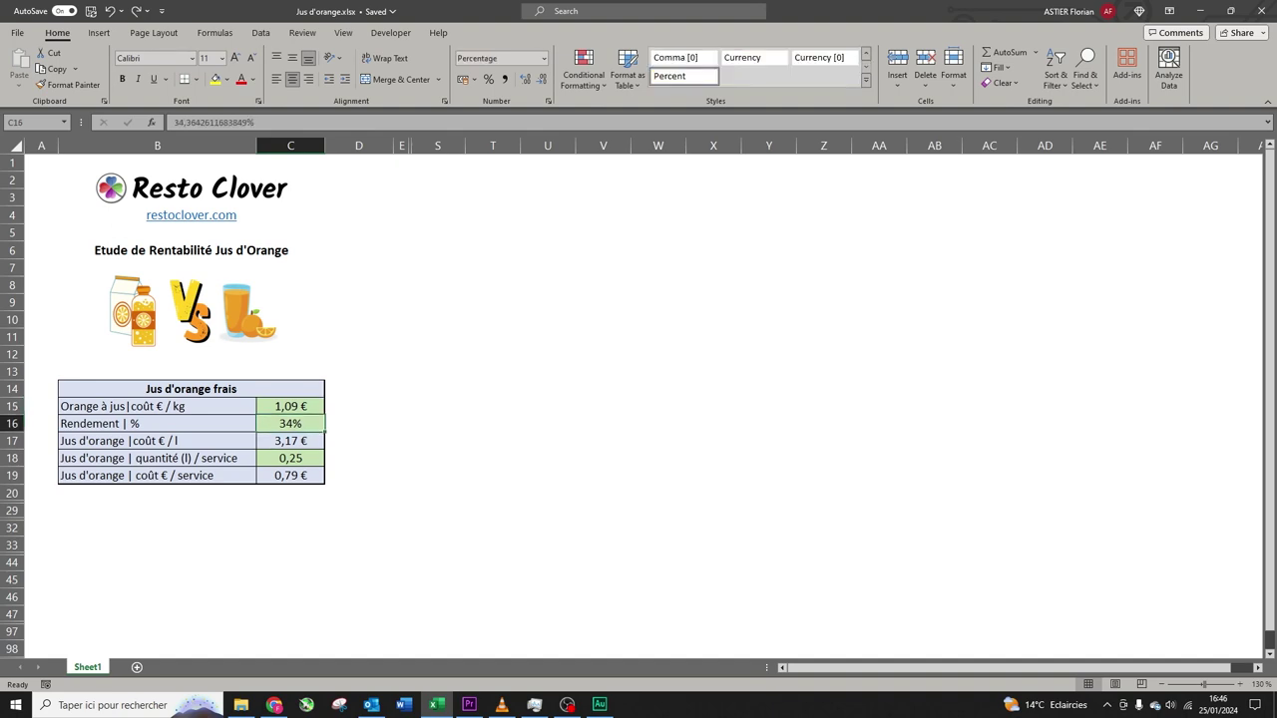
{"action": "left_click", "coordinate": [290, 441]}
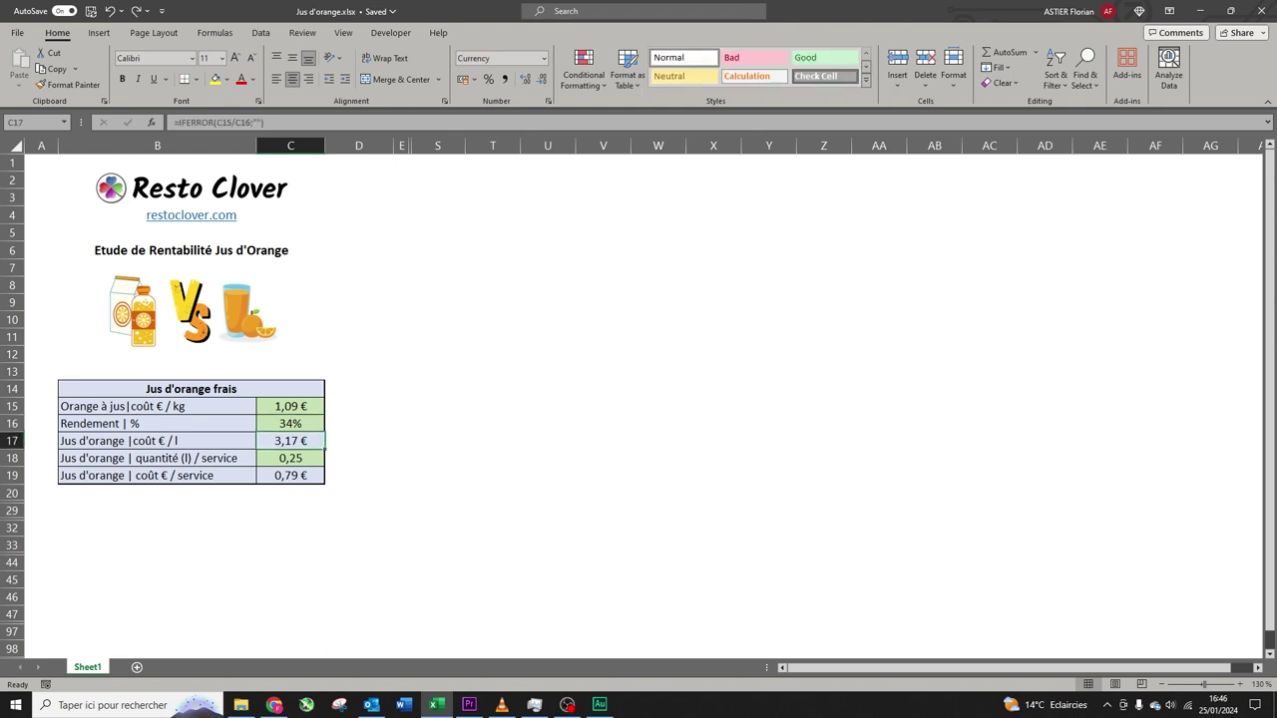
{"action": "left_click", "coordinate": [290, 458]}
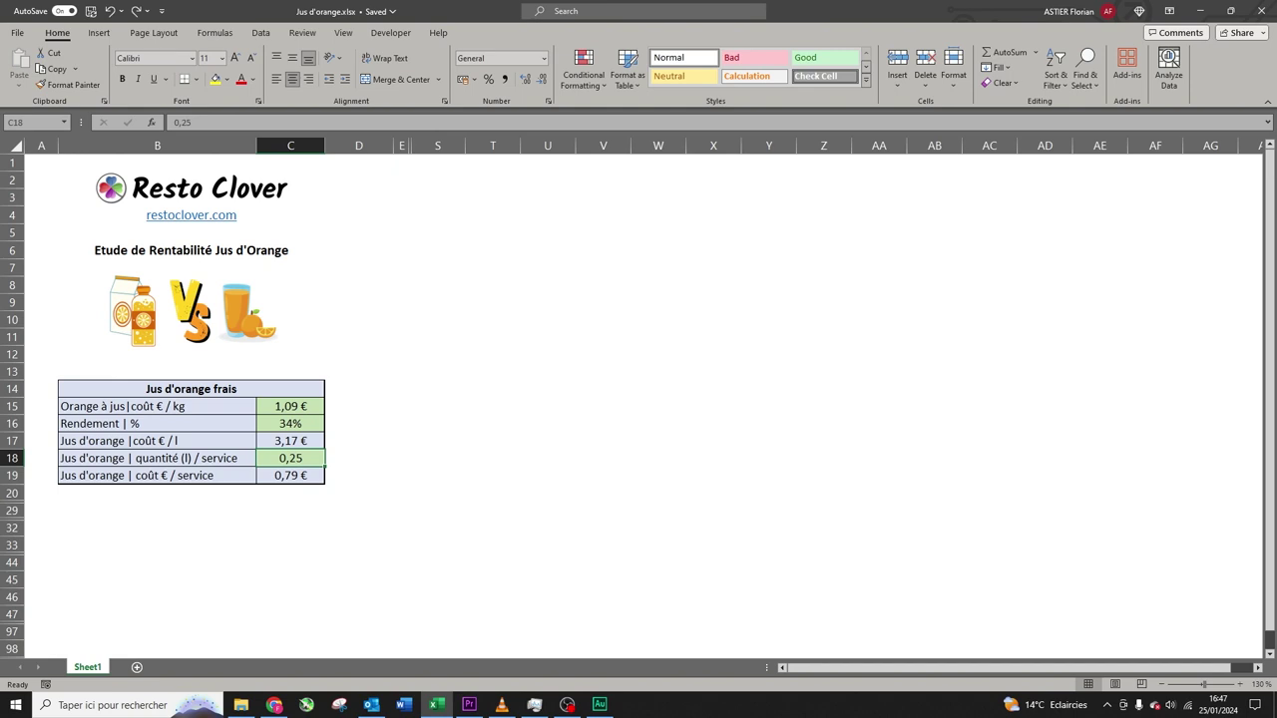
{"action": "left_click", "coordinate": [290, 475]}
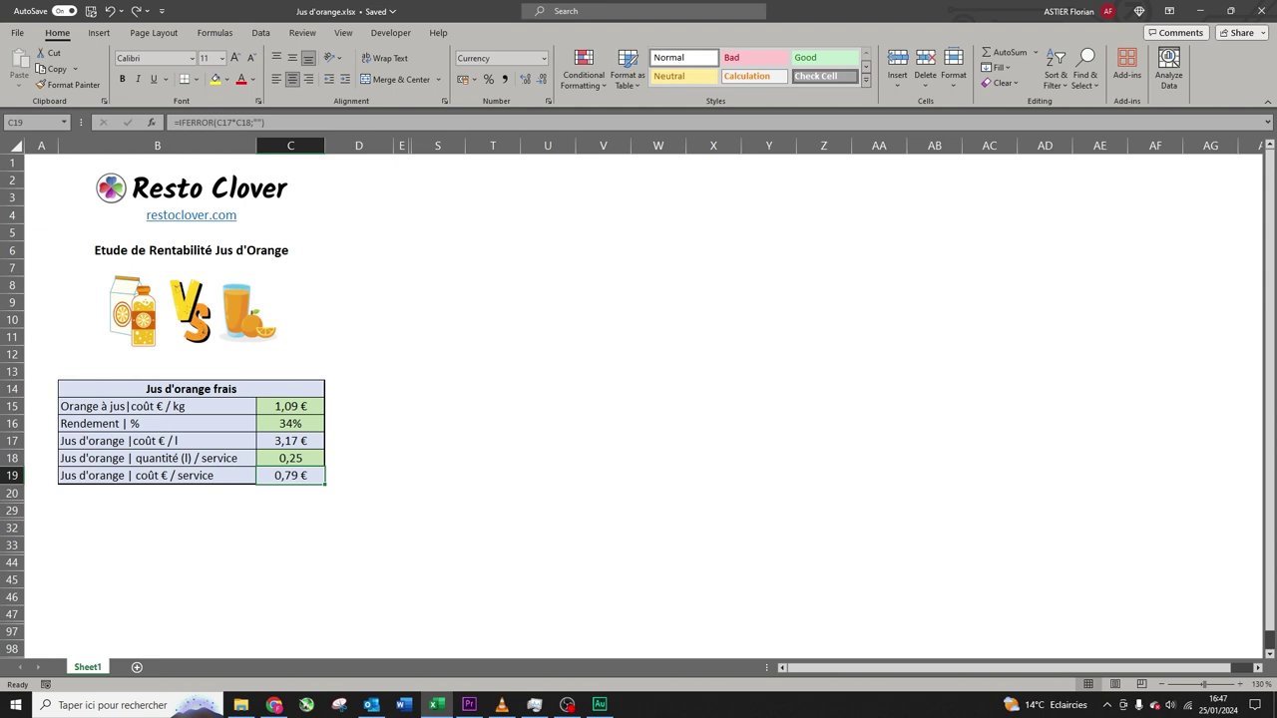
- Undo the hiding of the Vente rows and restore the Prix TTC of 5,50 € and the Taux TVA of 10%
{"action": "key", "text": "ctrl+z"}
{"action": "key", "text": "ctrl+z"}
{"action": "key", "text": "ctrl+z"}
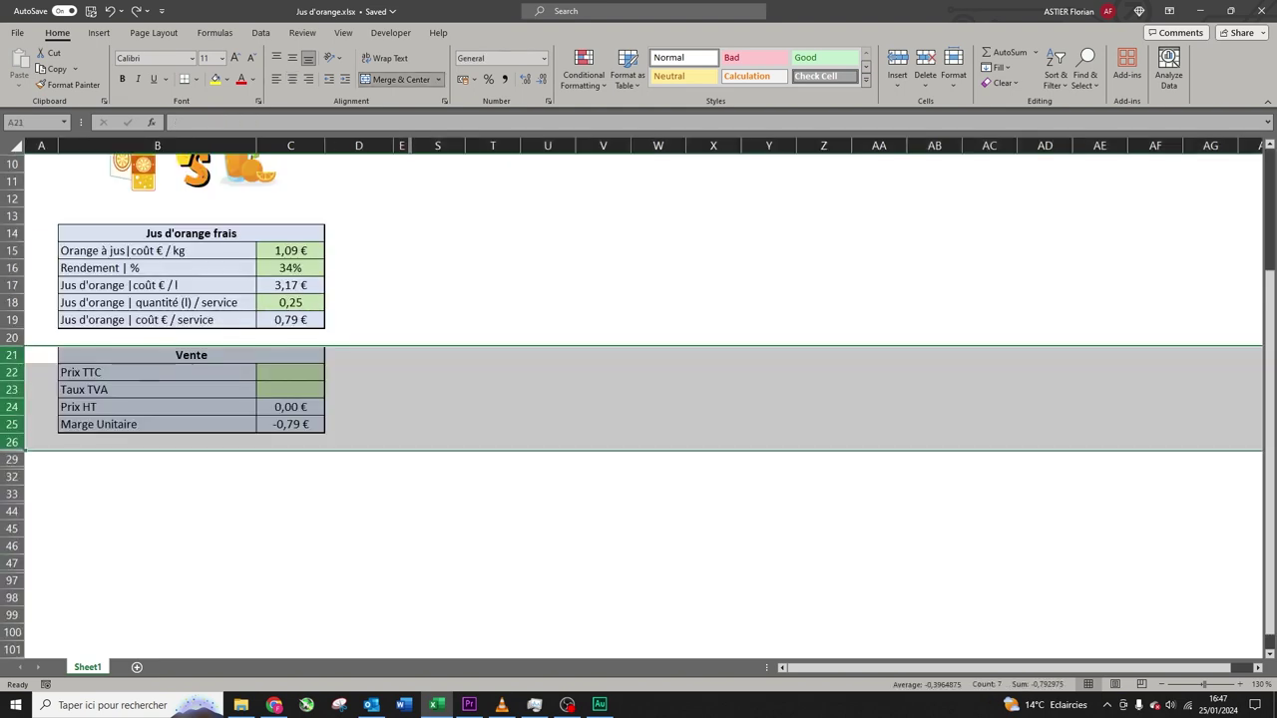
{"action": "key", "text": "ctrl+z"}
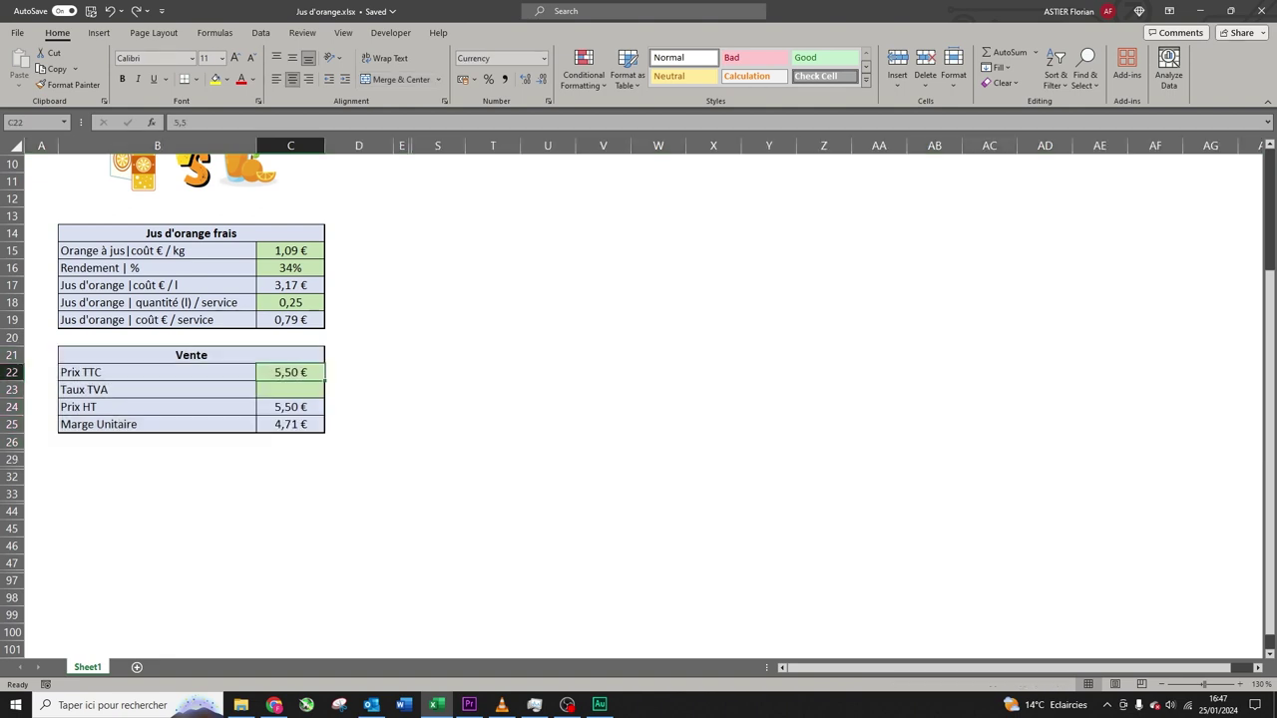
{"action": "key", "text": "ctrl+z"}
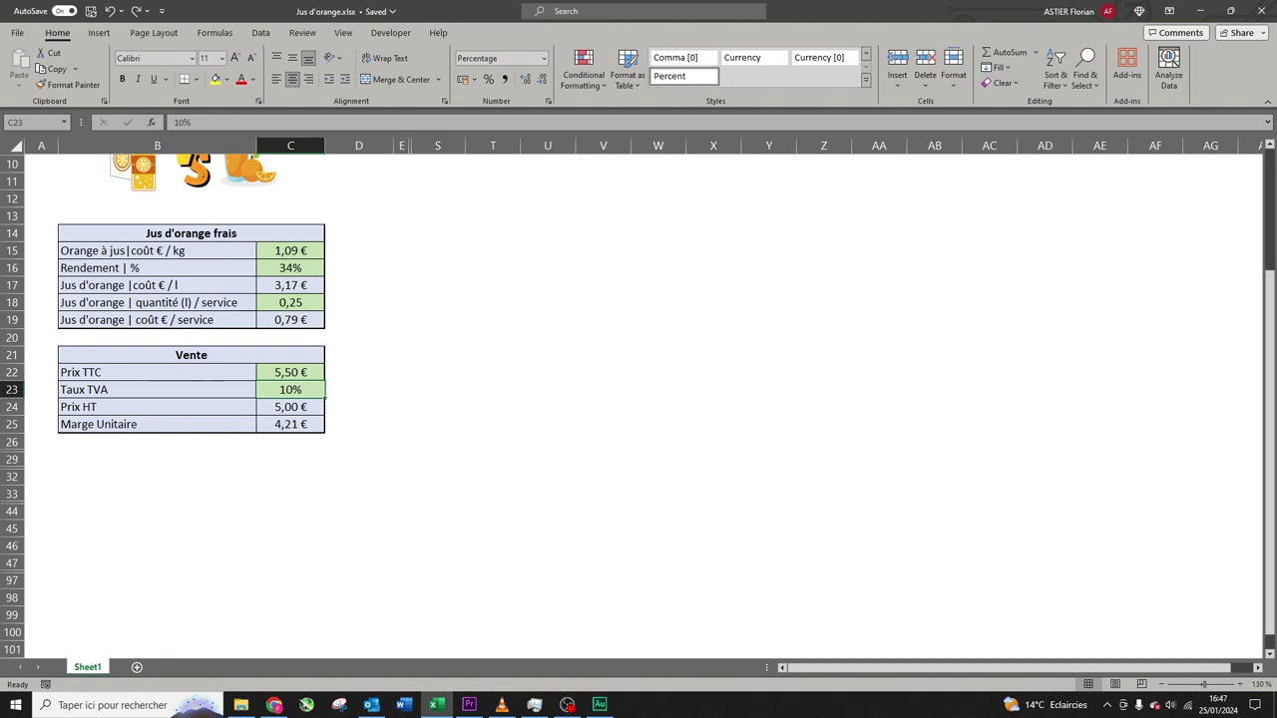
- Examine the Prix HT and Marge Unitaire formulas against the juice cost per service
{"action": "left_click", "coordinate": [290, 407]}
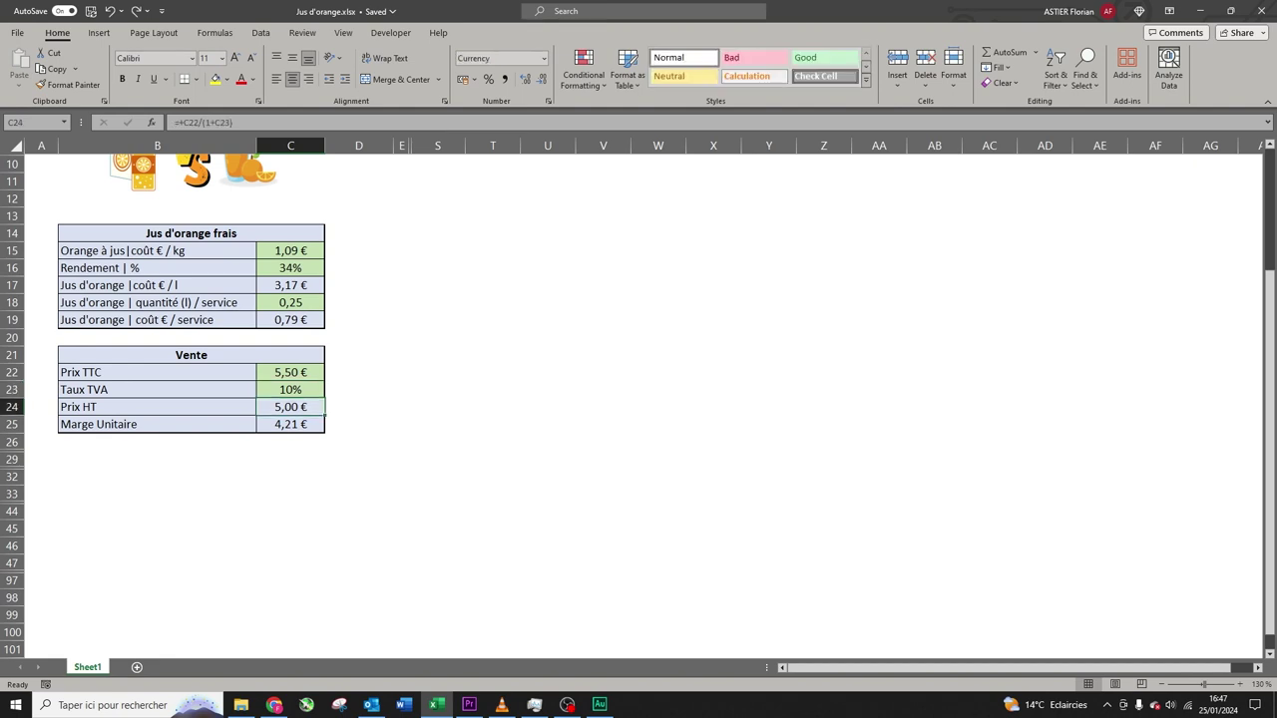
{"action": "left_click", "coordinate": [290, 320]}
{"action": "left_click", "coordinate": [290, 406]}
{"action": "left_click", "coordinate": [290, 424]}
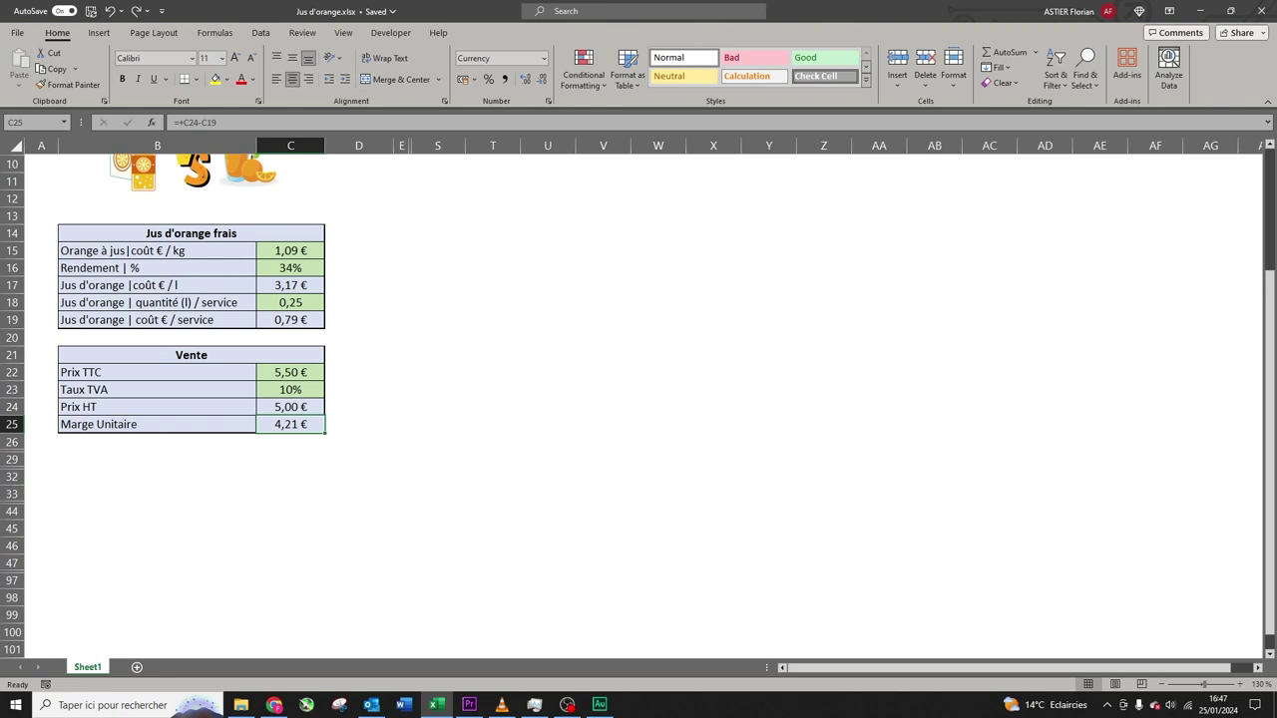
- Bring back the Coût Fixe rows with a 50 € electric juicer cost, and unhide the Etablissement rows with 260 annual opening days
{"action": "key", "text": "ctrl+z"}
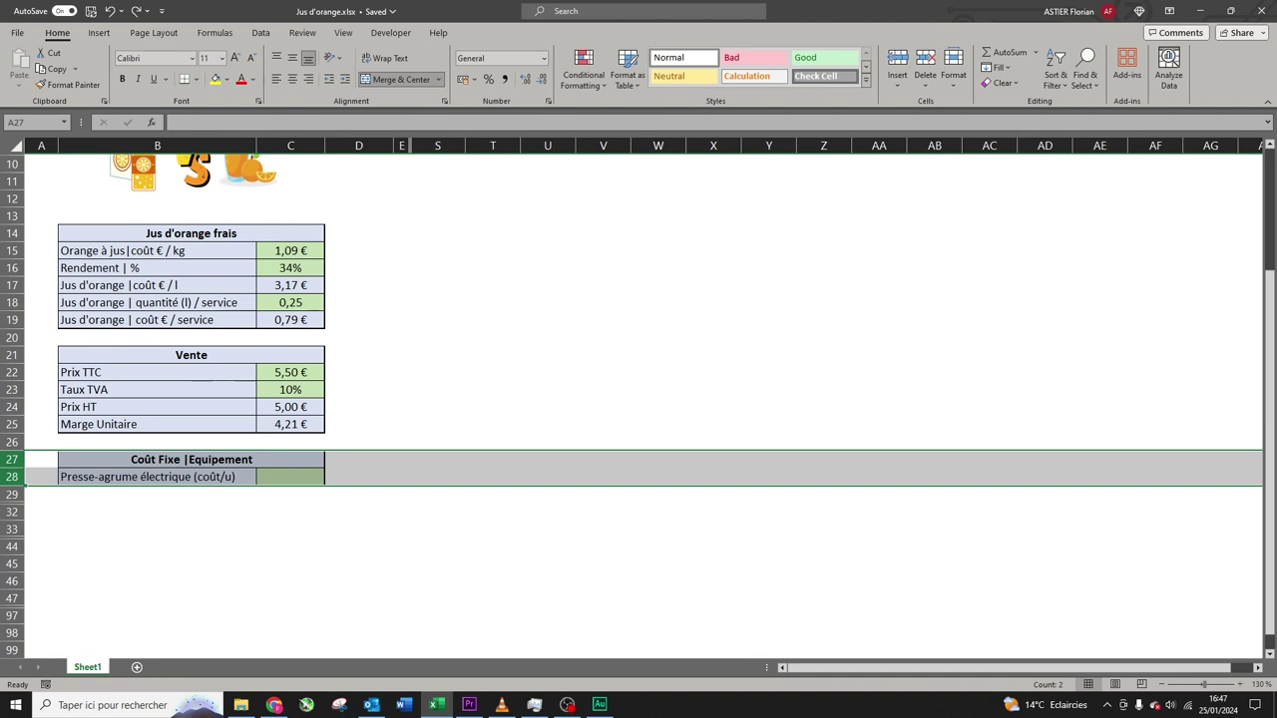
{"action": "key", "text": "ctrl+z"}
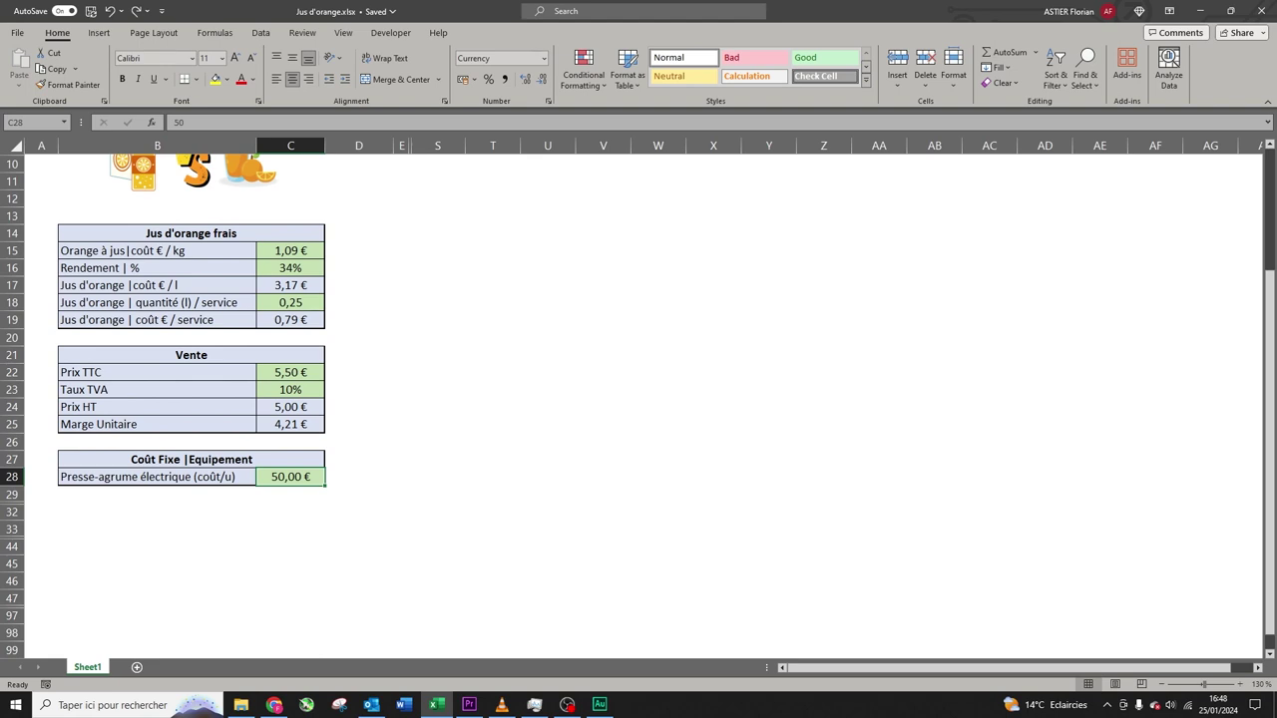
{"action": "double_click", "coordinate": [12, 504]}
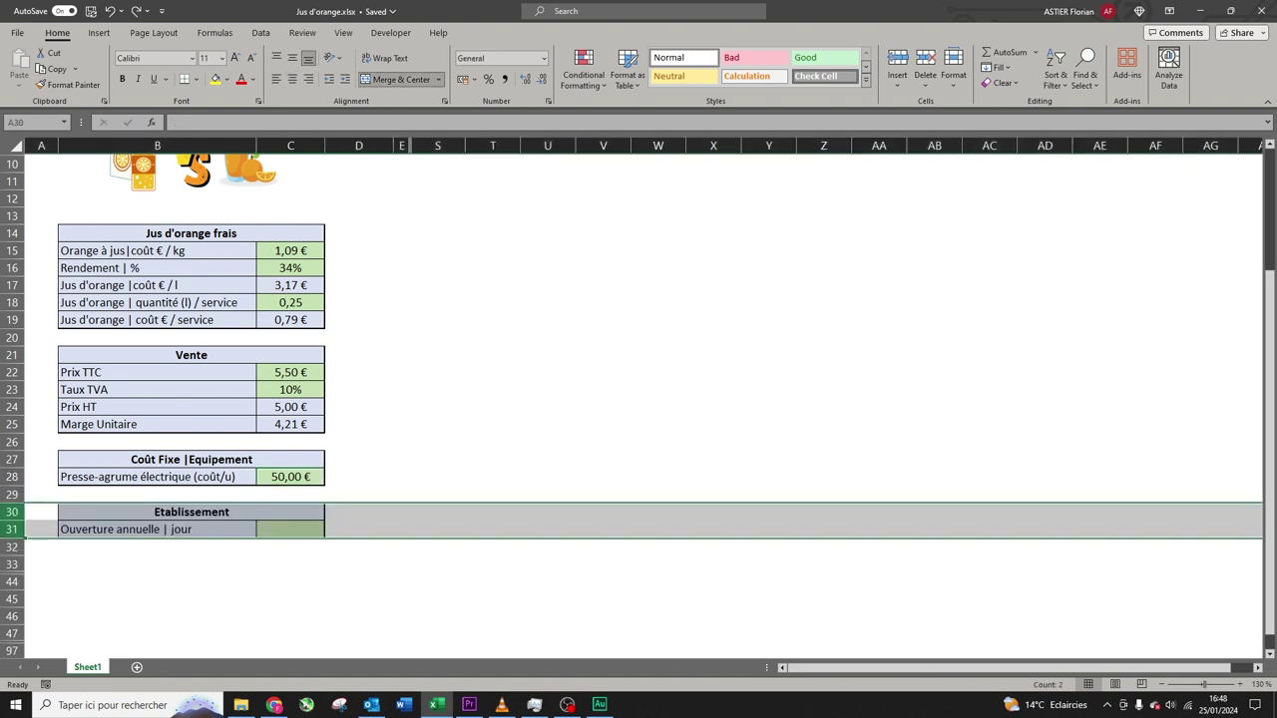
{"action": "left_click", "coordinate": [290, 529]}
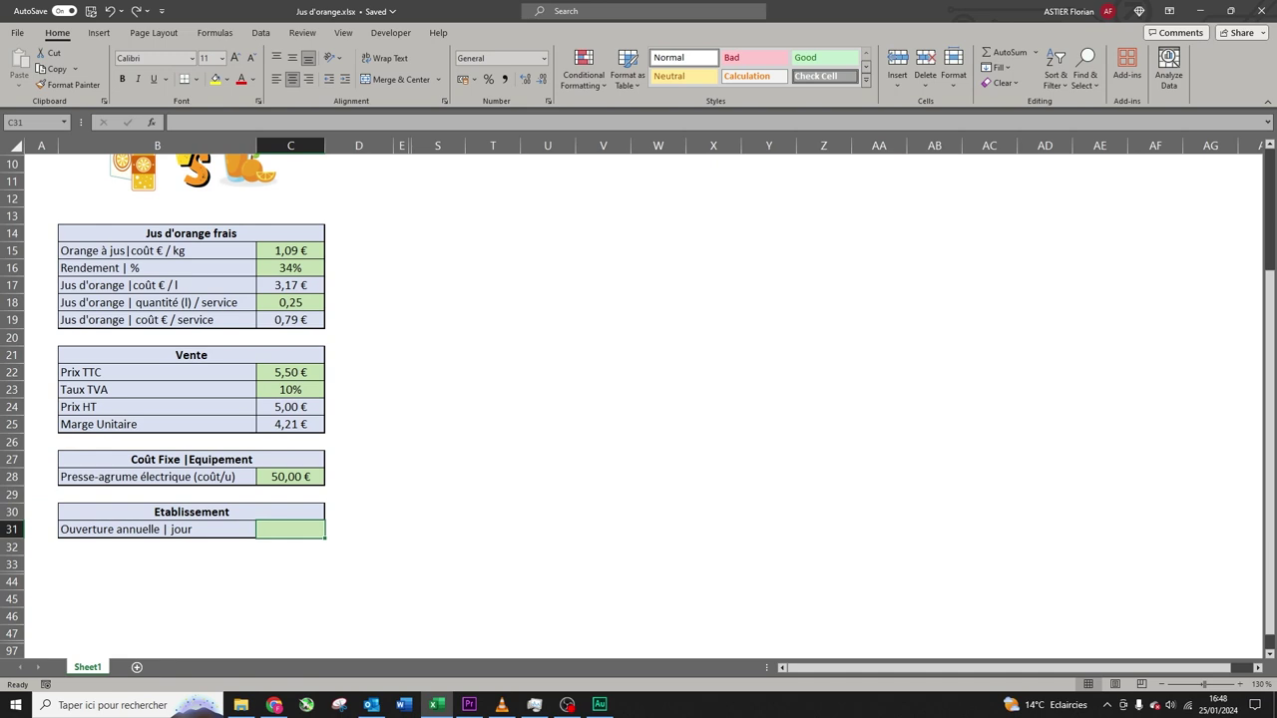
{"action": "type", "text": "260"}
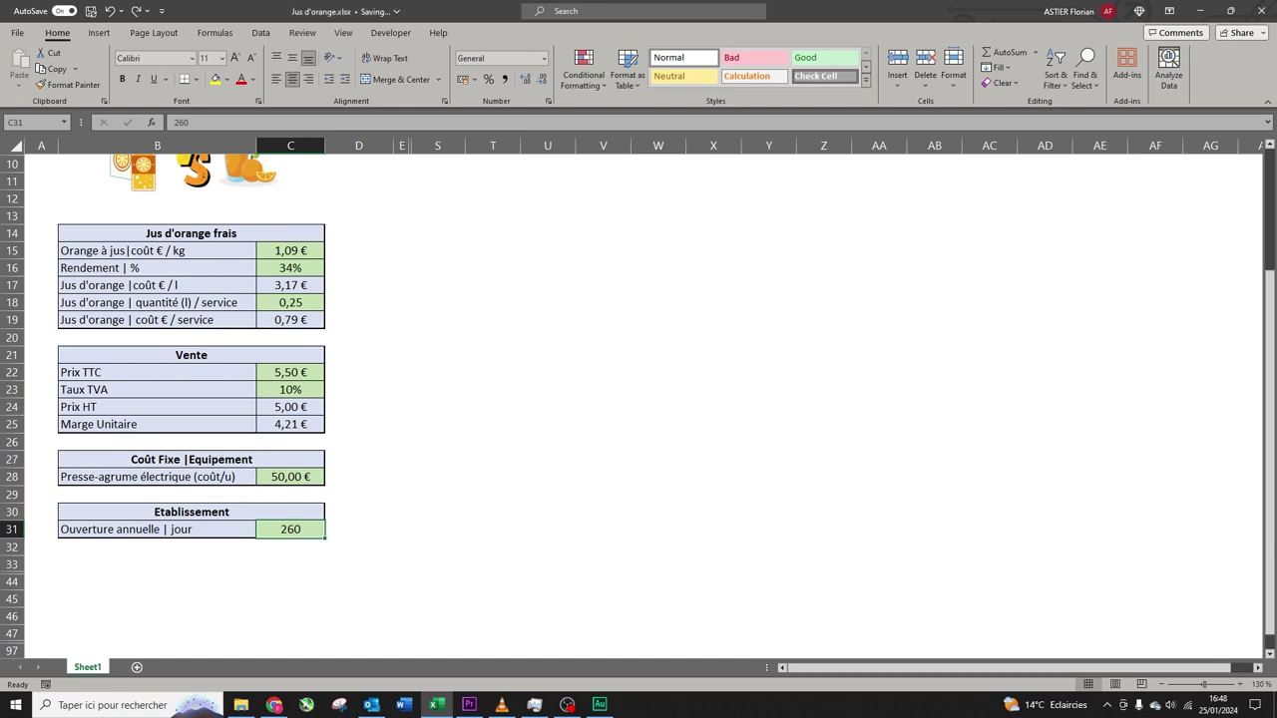
- Review the green input cells in the Jus d'orange frais, Vente, Coût Fixe and Etablissement tables
{"action": "left_click_drag", "start_coordinate": [290, 251], "coordinate": [290, 268]}
{"action": "left_click", "coordinate": [290, 302]}
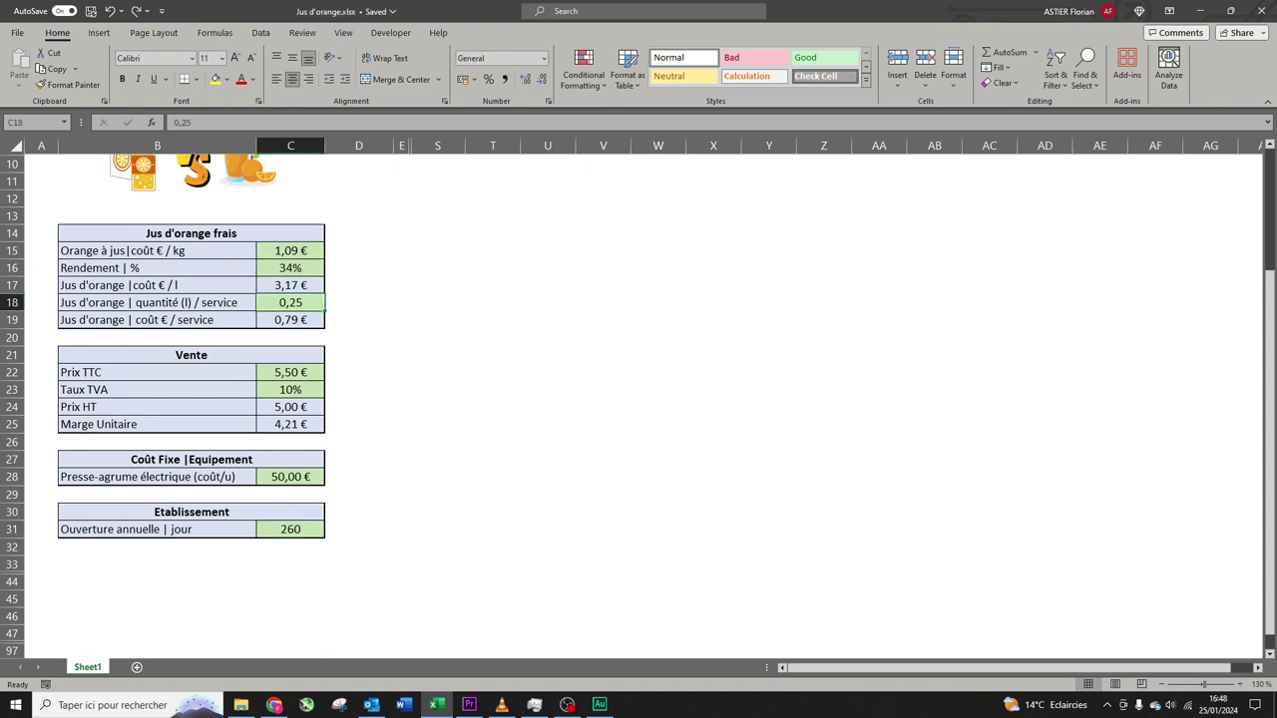
{"action": "left_click_drag", "start_coordinate": [290, 372], "coordinate": [291, 389]}
{"action": "left_click", "coordinate": [290, 477]}
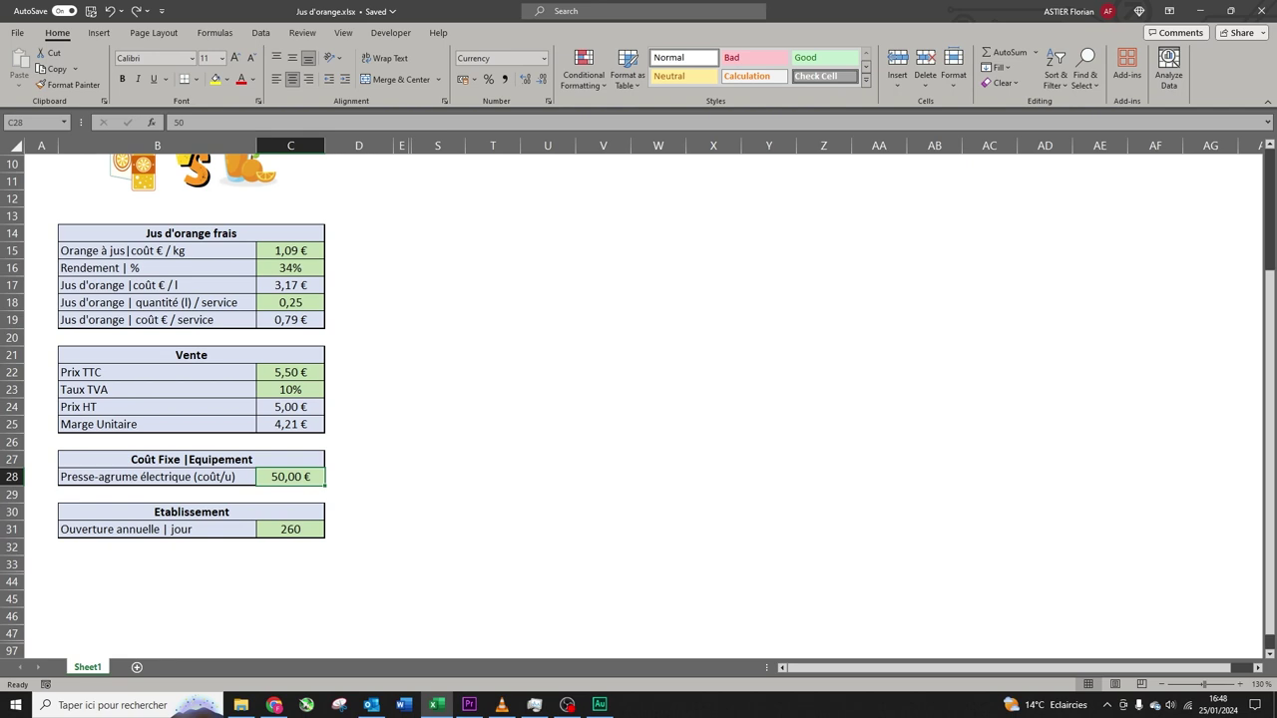
{"action": "left_click", "coordinate": [290, 529]}
{"action": "left_click", "coordinate": [291, 269]}
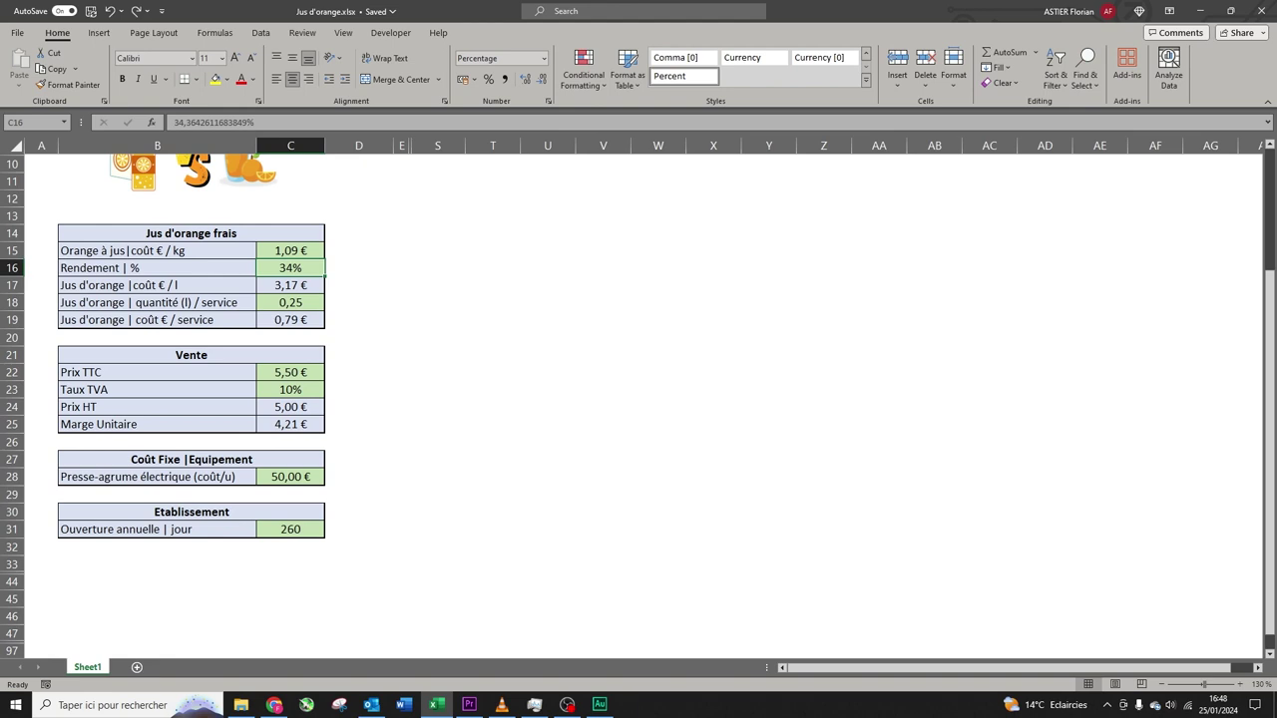
{"action": "left_click", "coordinate": [290, 302]}
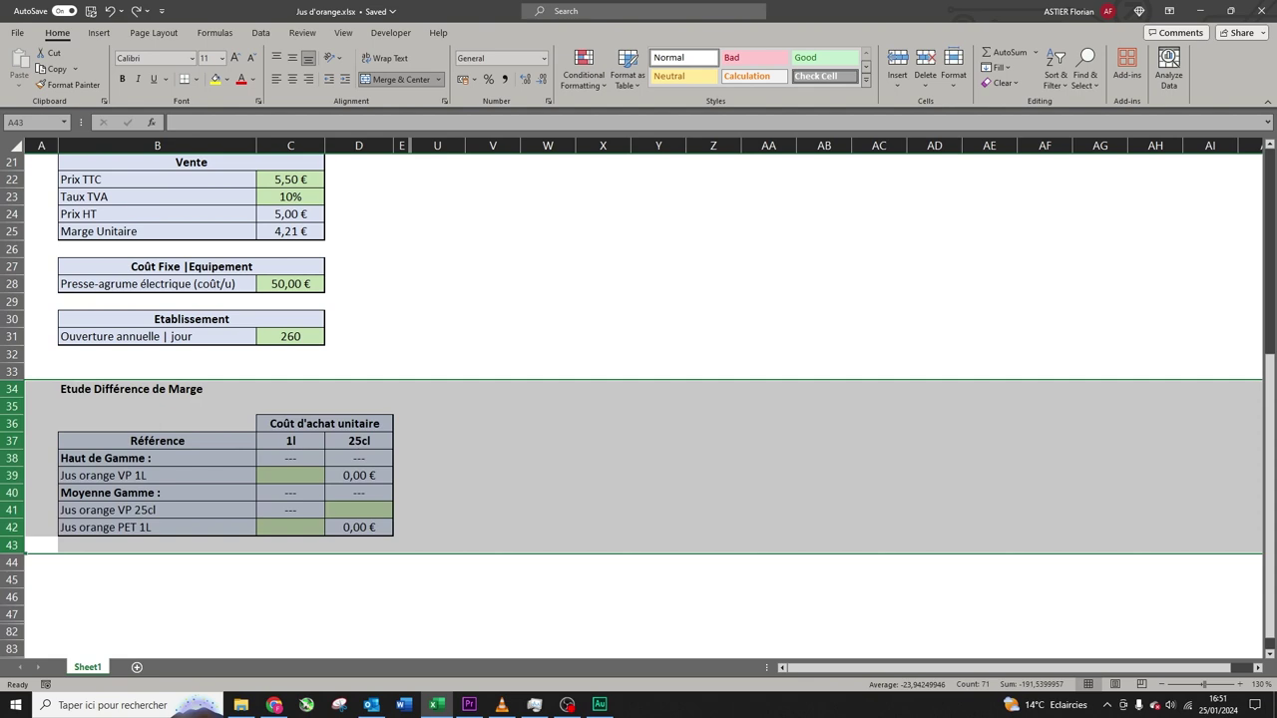
- Restore the purchase costs in the Etude Différence de Marge table: 3,73 € for VP 1L, 0,86 € for VP 25cl and 2,82 € for PET 1L
{"action": "left_click", "coordinate": [157, 372]}
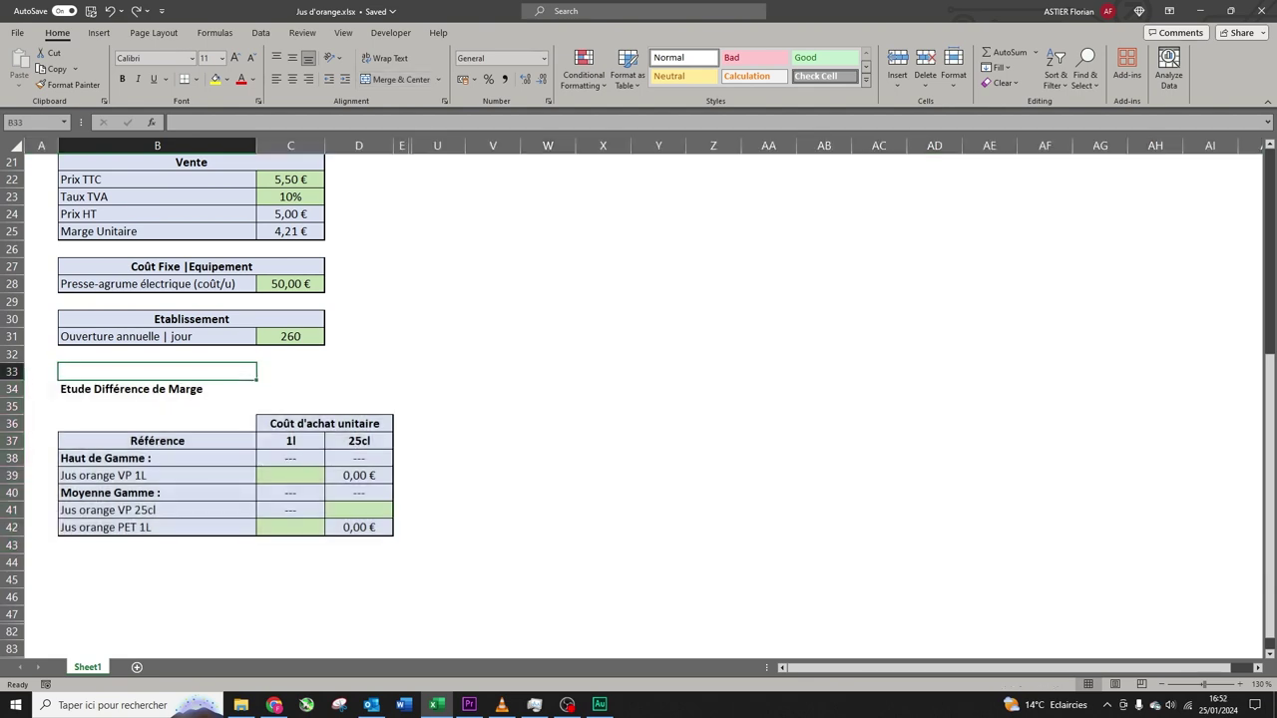
{"action": "left_click", "coordinate": [156, 476]}
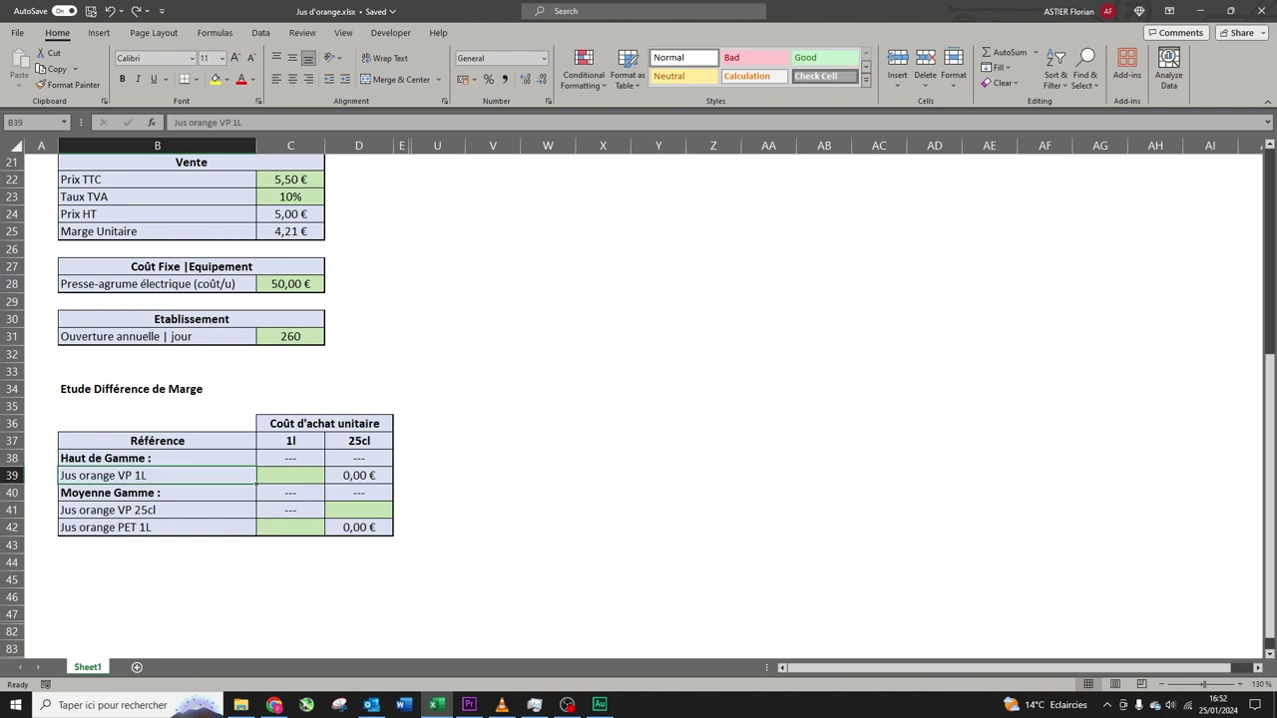
{"action": "key", "text": "ctrl+y"}
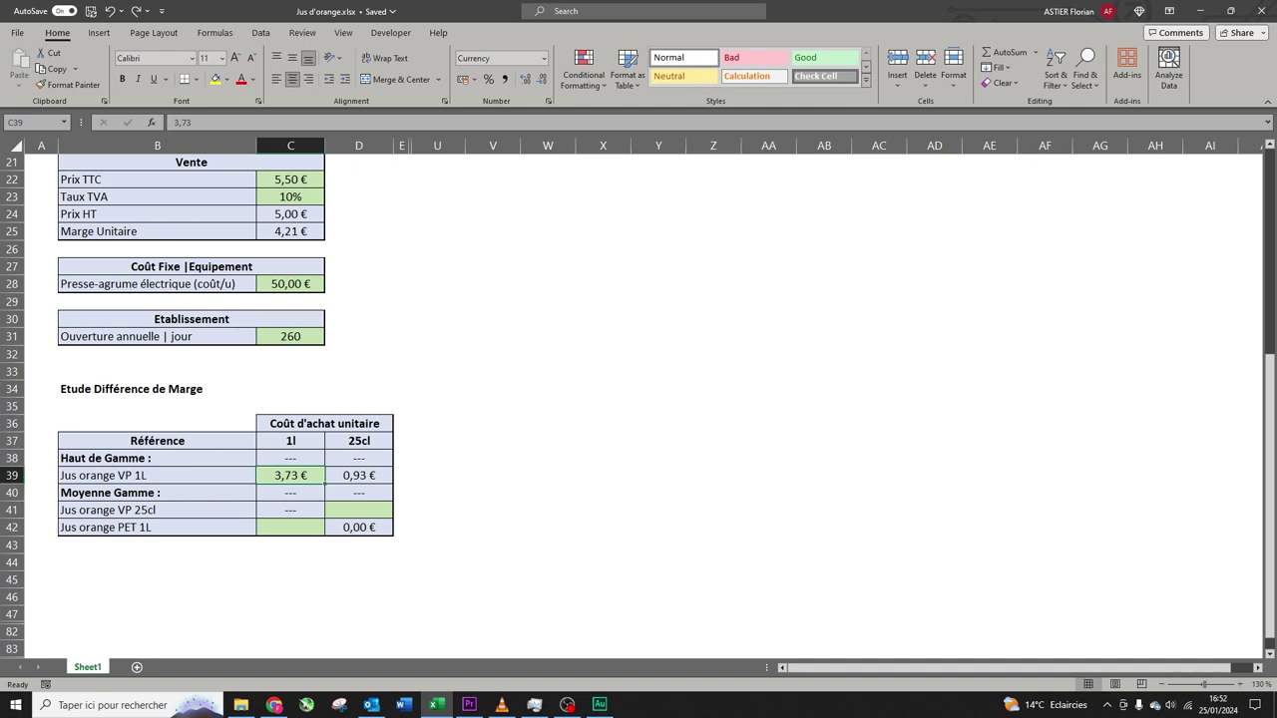
{"action": "key", "text": "ctrl+y"}
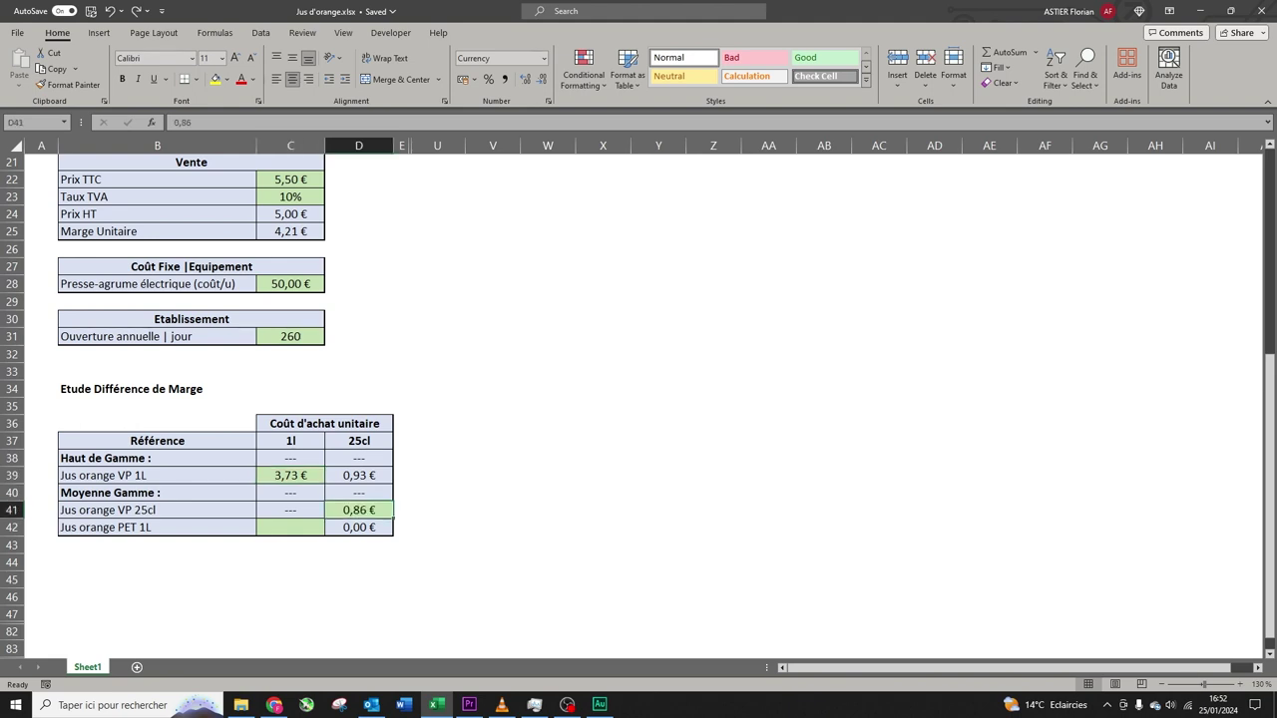
{"action": "key", "text": "ctrl+y"}
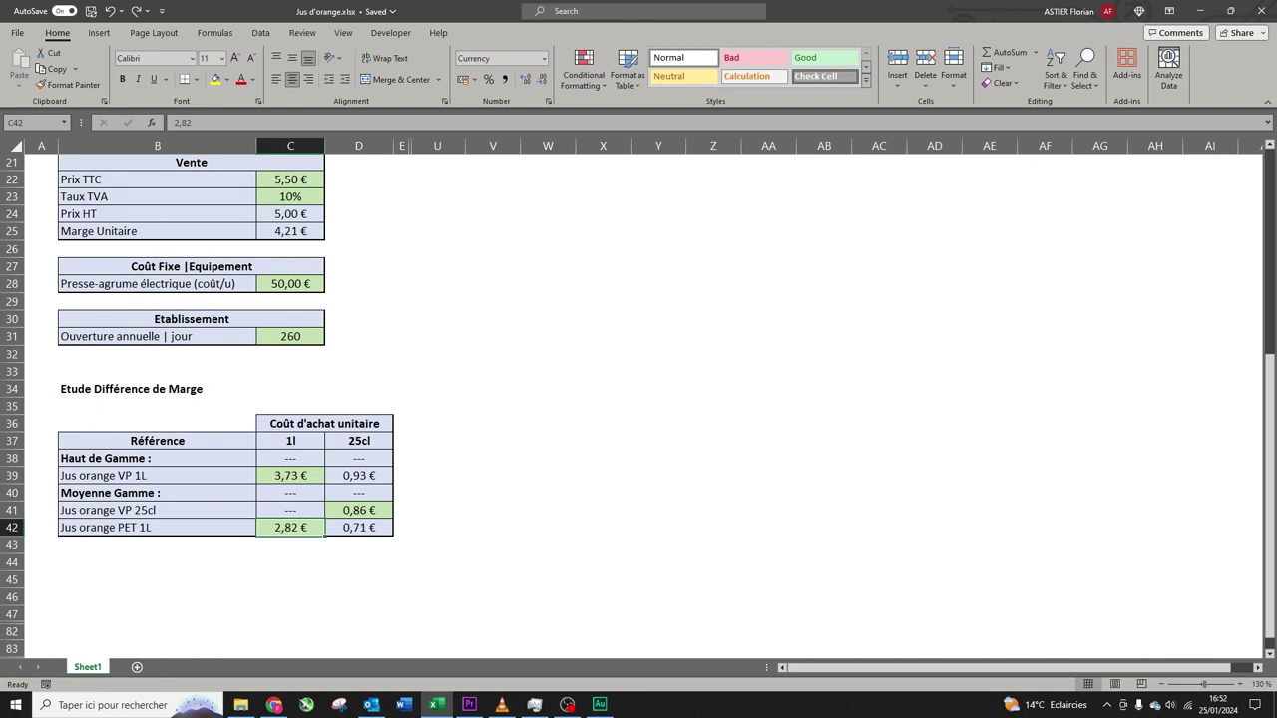
{"action": "left_click", "coordinate": [359, 527]}
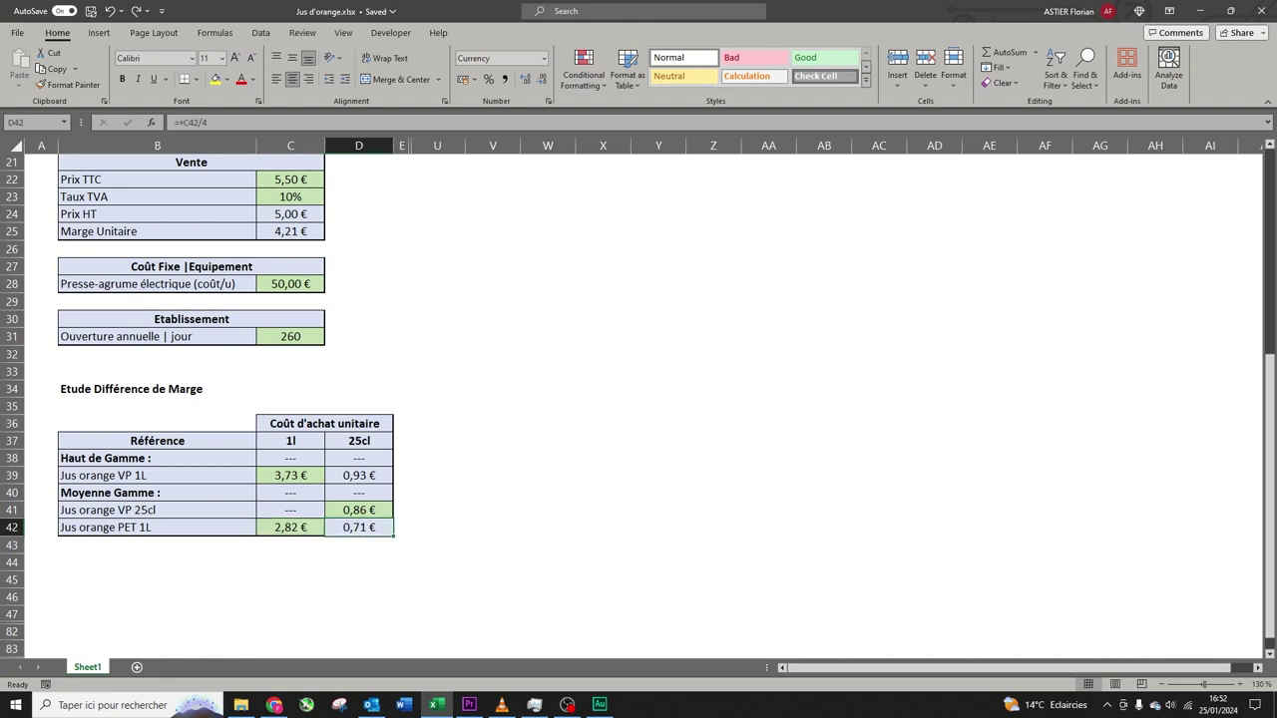
- Unhide the Différence columns and compare the per-unit difference formulas for VP 1L and VP 25cl with the fresh juice cost and quantity per service
{"action": "key", "text": "ctrl+z"}
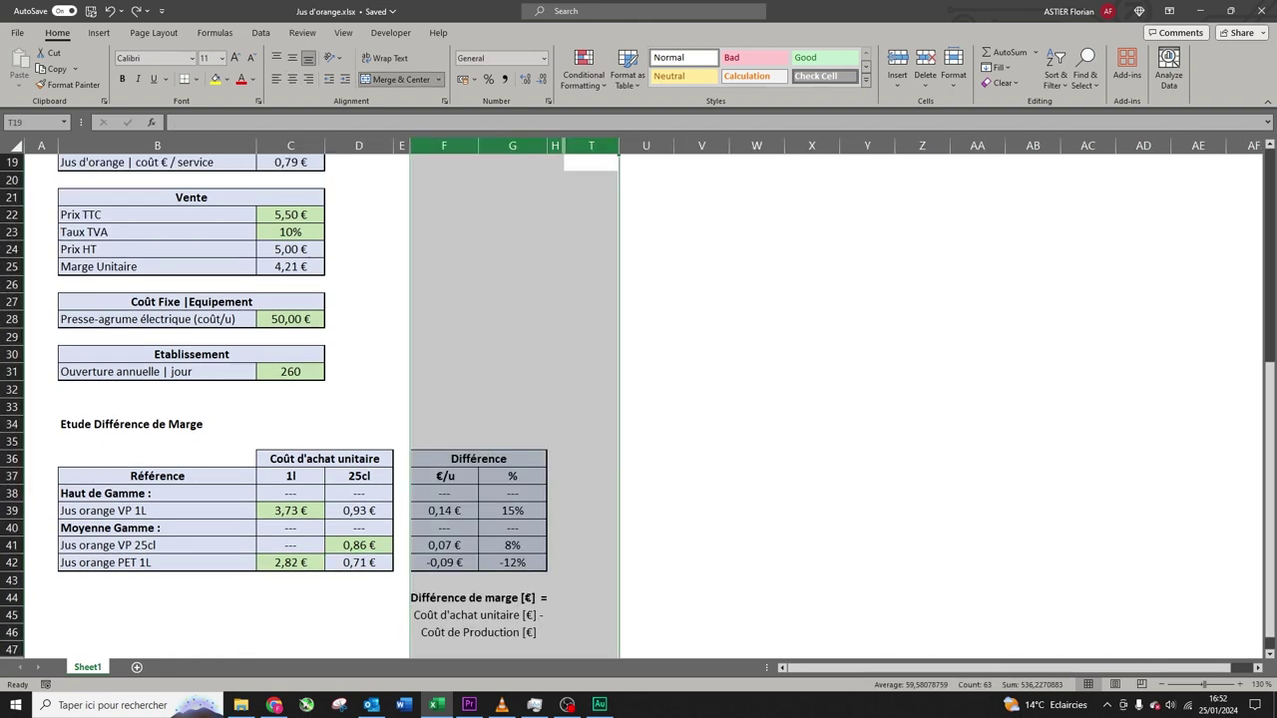
{"action": "left_click", "coordinate": [443, 372]}
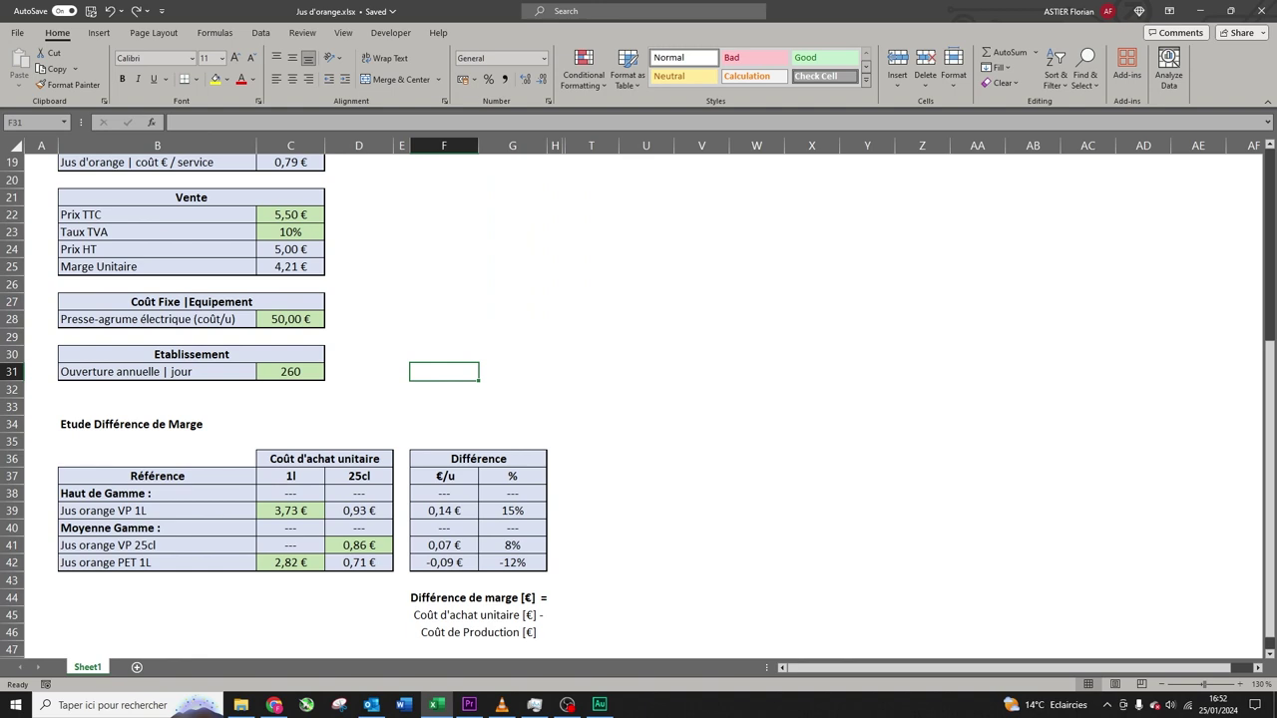
{"action": "left_click", "coordinate": [290, 162]}
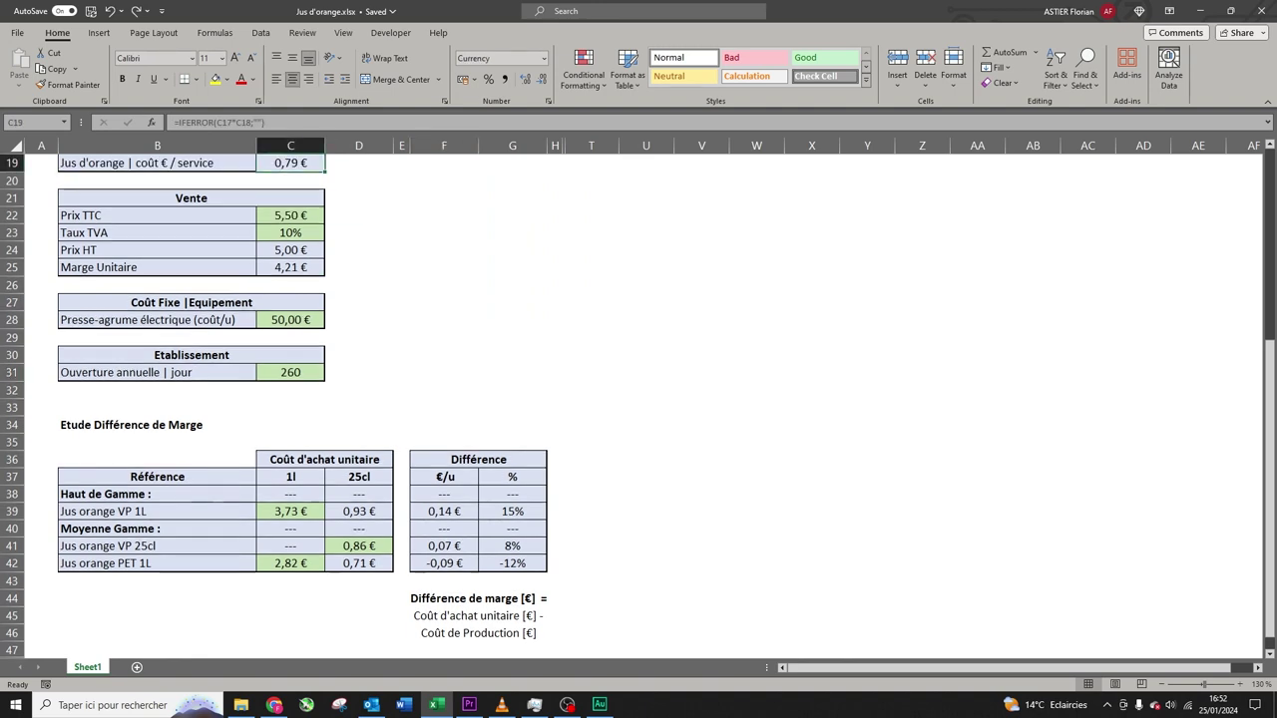
{"action": "left_click", "coordinate": [444, 512]}
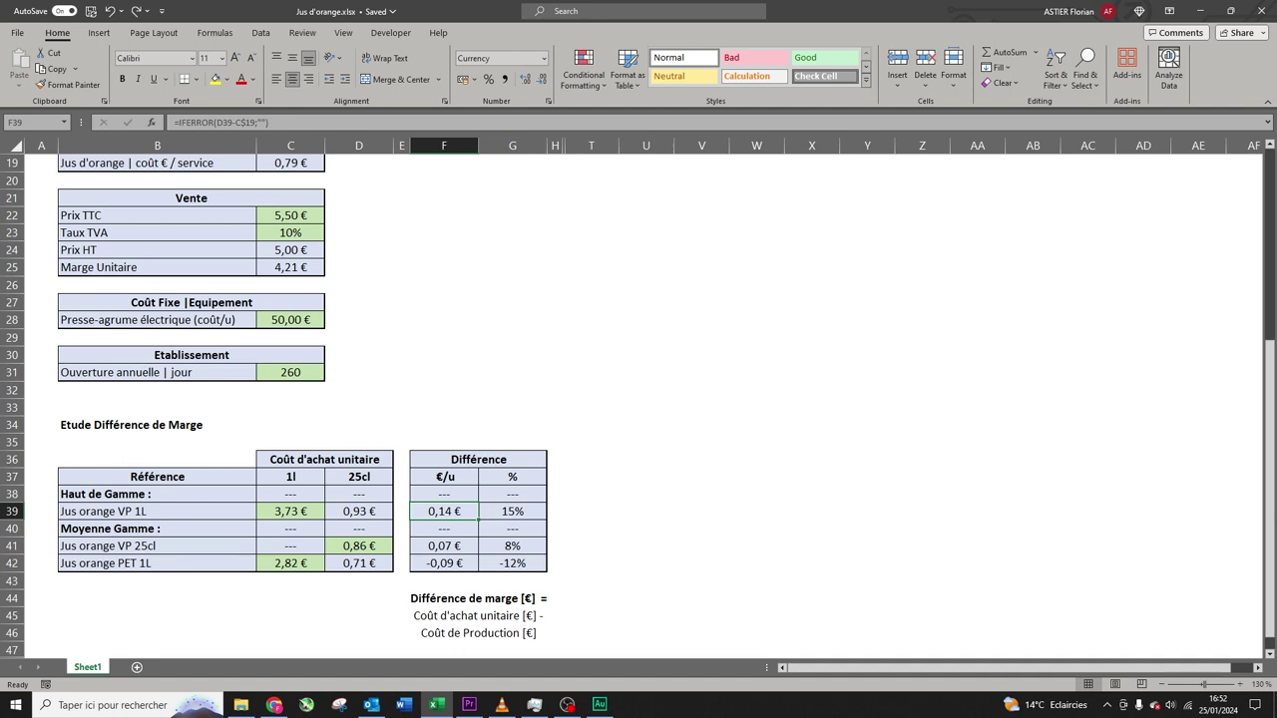
{"action": "left_click", "coordinate": [444, 547]}
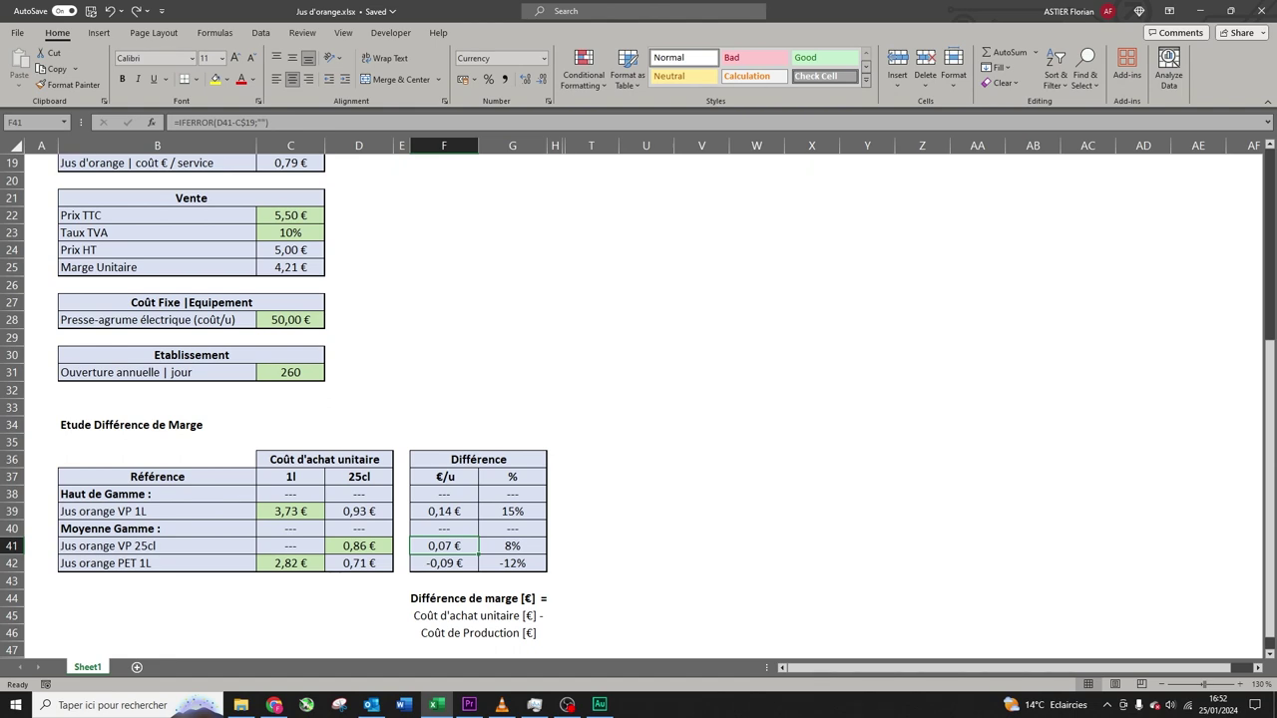
{"action": "scroll", "coordinate": [638, 407], "scroll_direction": "up", "scroll_amount": 3}
{"action": "left_click", "coordinate": [290, 300]}
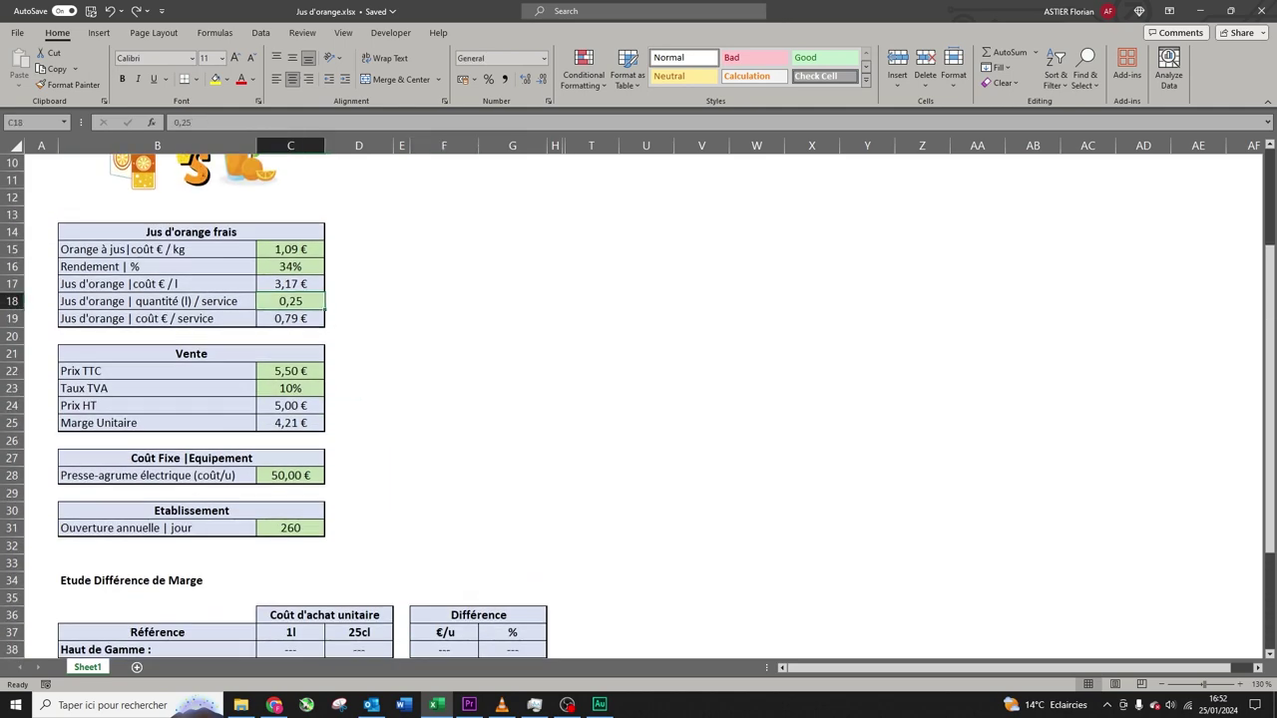
- Examine the PET 1L per-unit difference and the percentage differences for all three bottled juices in the Différence table
{"action": "scroll", "coordinate": [290, 301], "scroll_direction": "down", "scroll_amount": 1}
{"action": "scroll", "coordinate": [639, 407], "scroll_direction": "down", "scroll_amount": 3}
{"action": "left_click", "coordinate": [443, 564]}
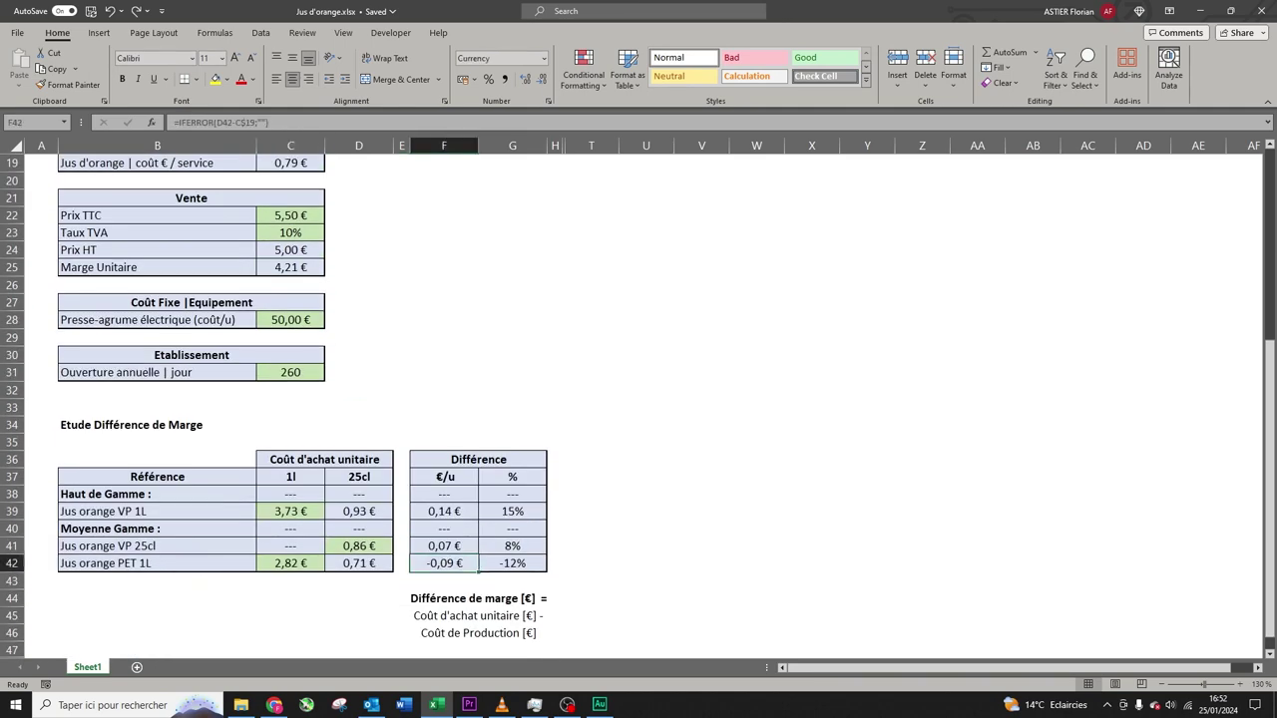
{"action": "left_click", "coordinate": [444, 425]}
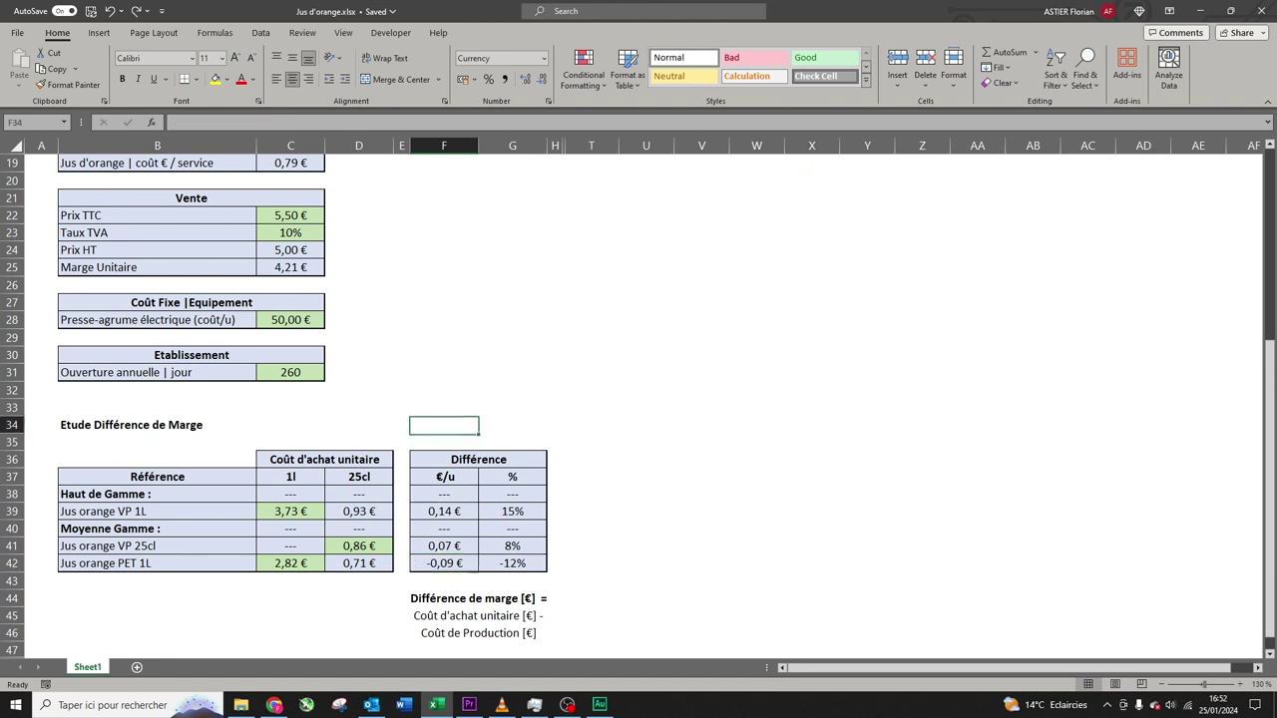
{"action": "left_click", "coordinate": [512, 511]}
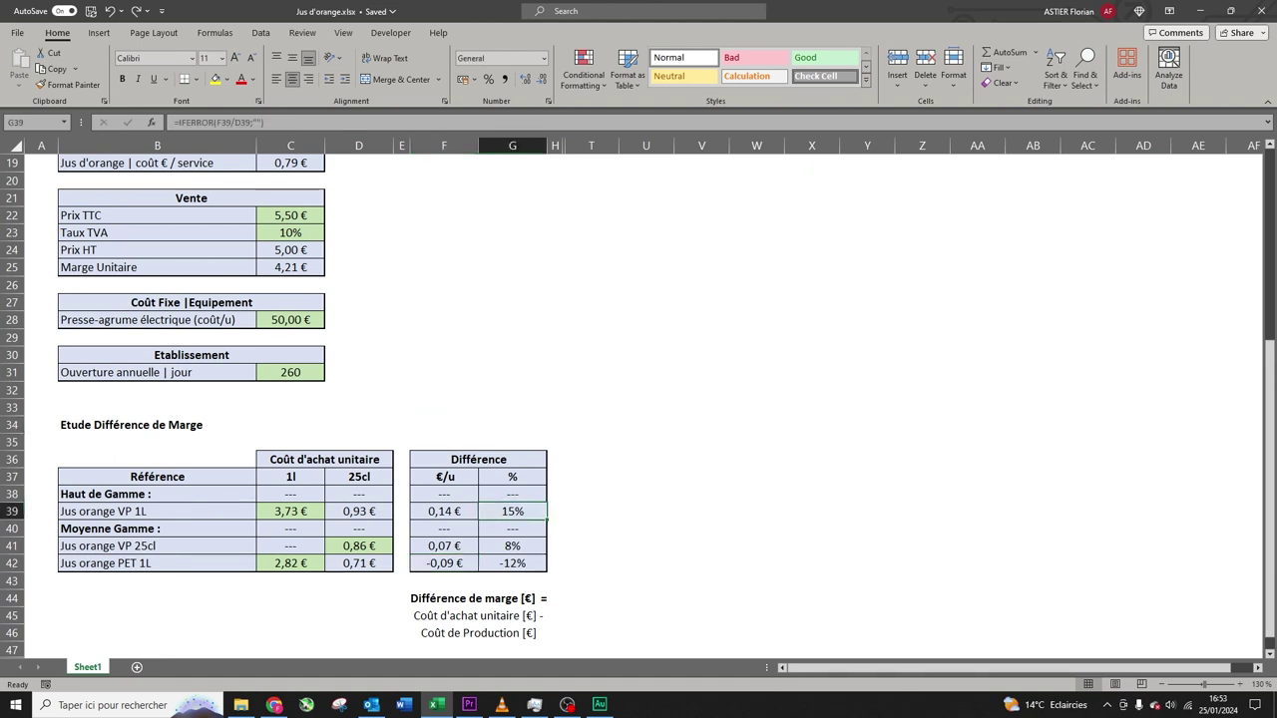
{"action": "left_click_drag", "start_coordinate": [512, 511], "coordinate": [512, 563]}
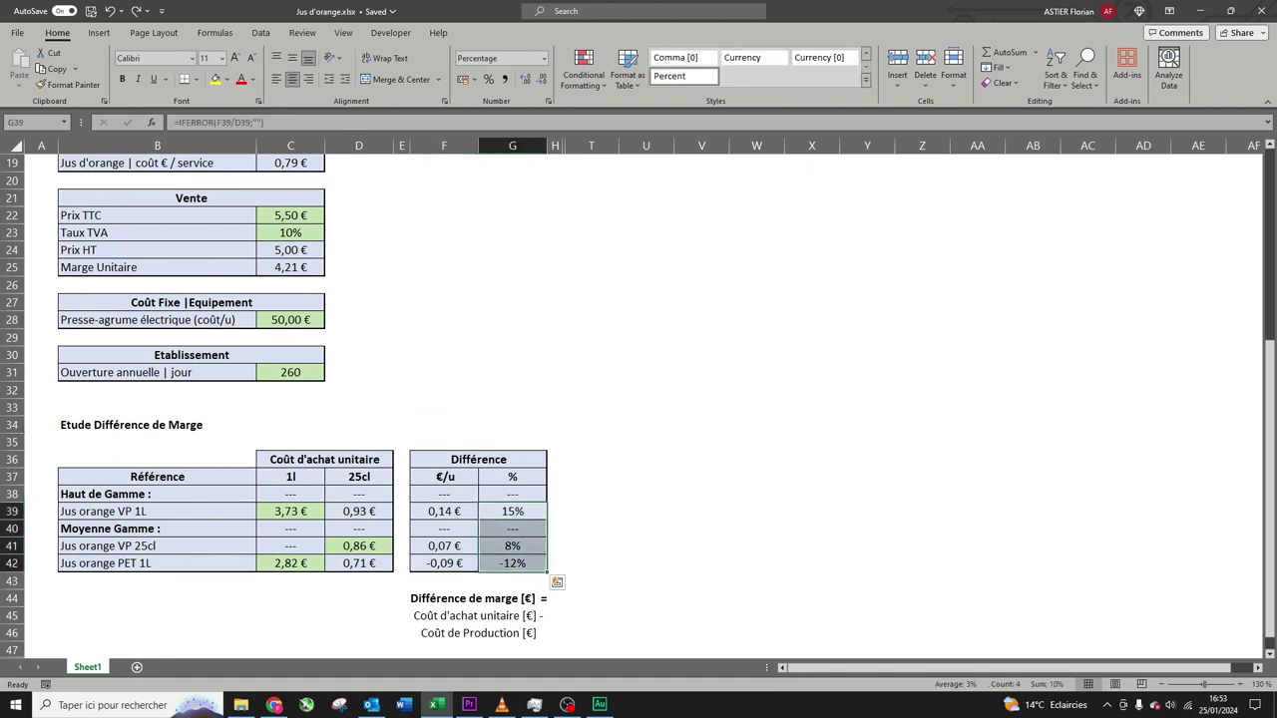
- Bring back the hidden Seuil rentabilité | vente column beside the Différence table, together with its formula note
{"action": "left_click", "coordinate": [591, 407]}
{"action": "key", "text": "ctrl+z"}
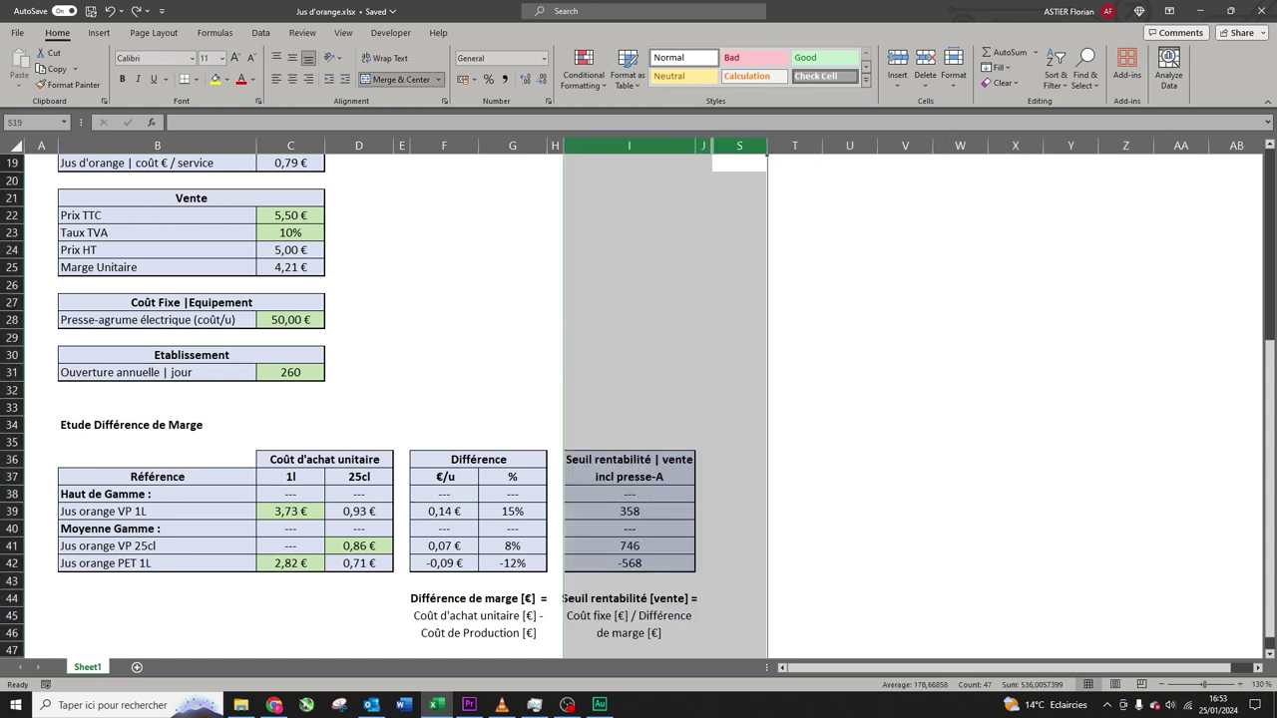
{"action": "left_click", "coordinate": [513, 339]}
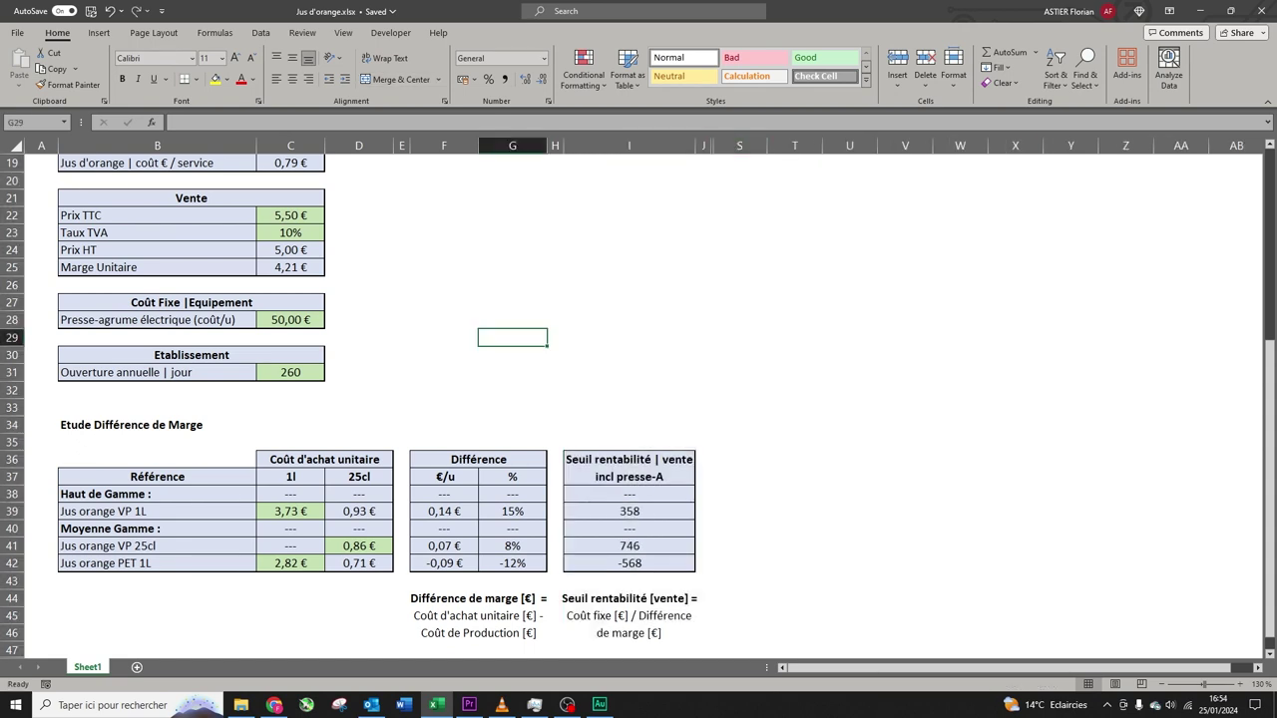
{"action": "left_click_drag", "start_coordinate": [444, 599], "coordinate": [638, 650]}
{"action": "left_click", "coordinate": [512, 390]}
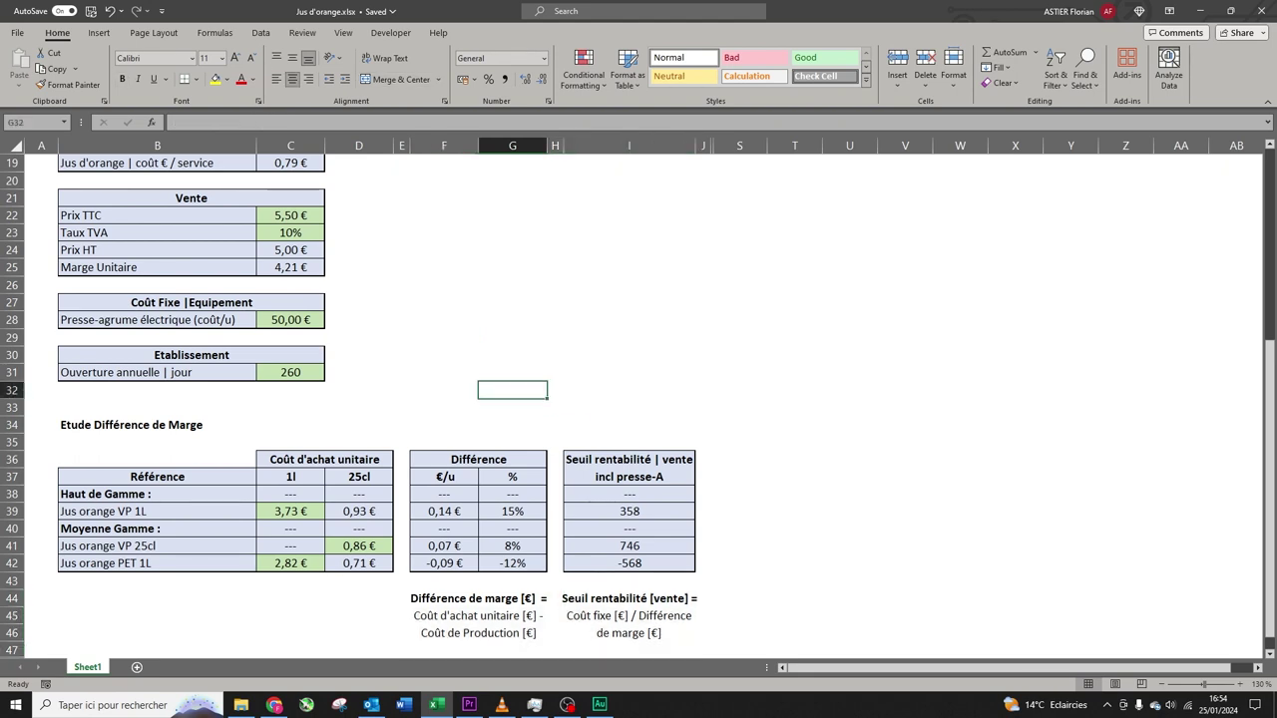
- Examine how the VP 1L break-even formula uses the electric juicer cost and per-unit difference, and check the VP 25cl break-even cell
{"action": "left_click", "coordinate": [291, 320]}
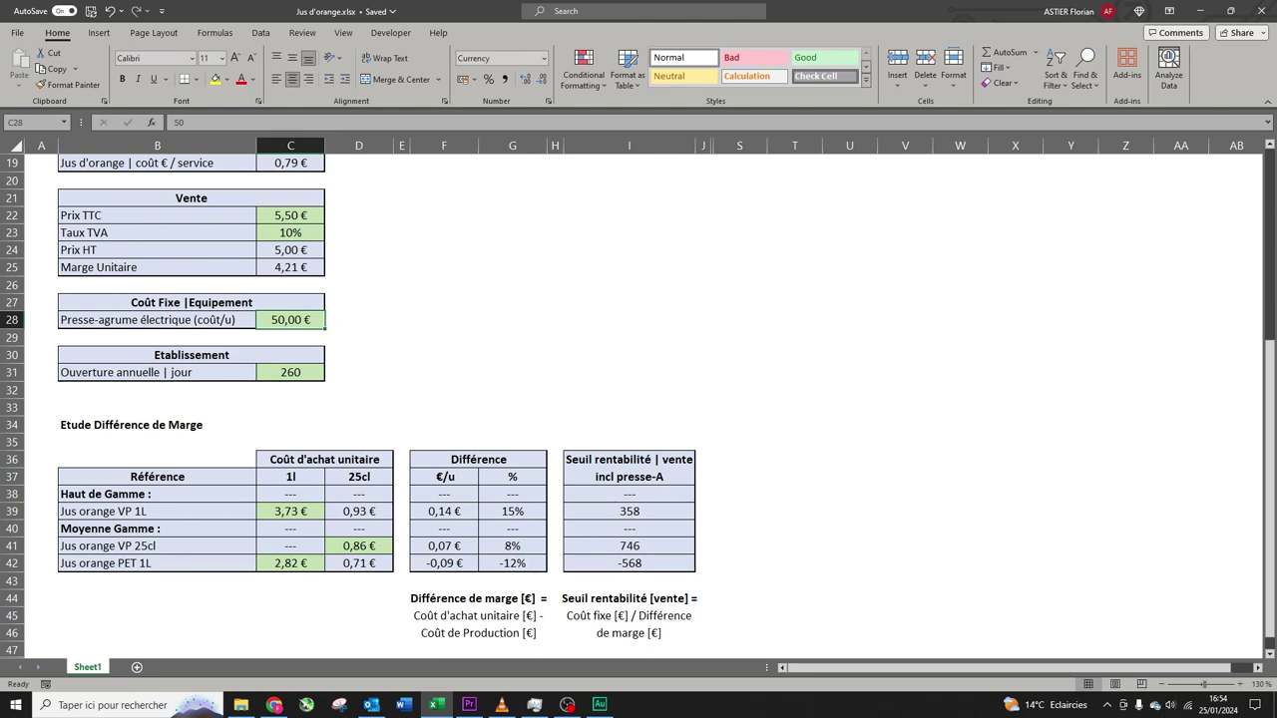
{"action": "left_click", "coordinate": [630, 511]}
{"action": "double_click", "coordinate": [629, 512]}
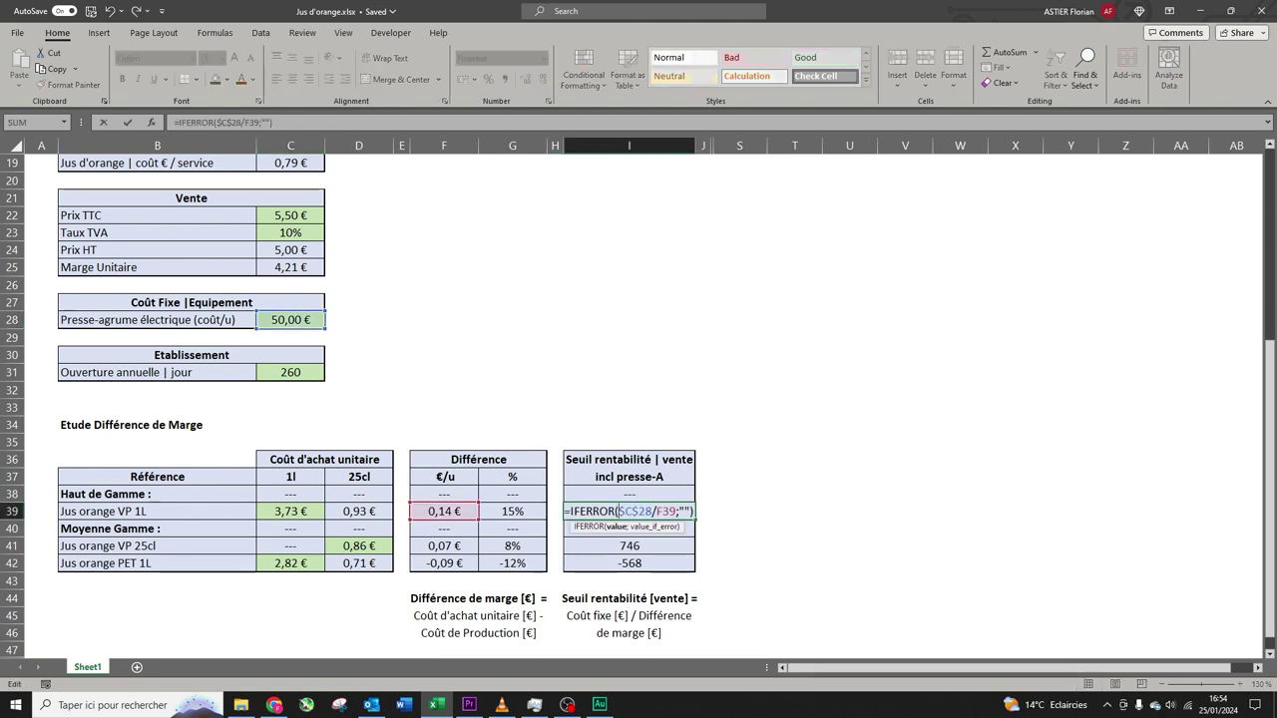
{"action": "left_click", "coordinate": [617, 511]}
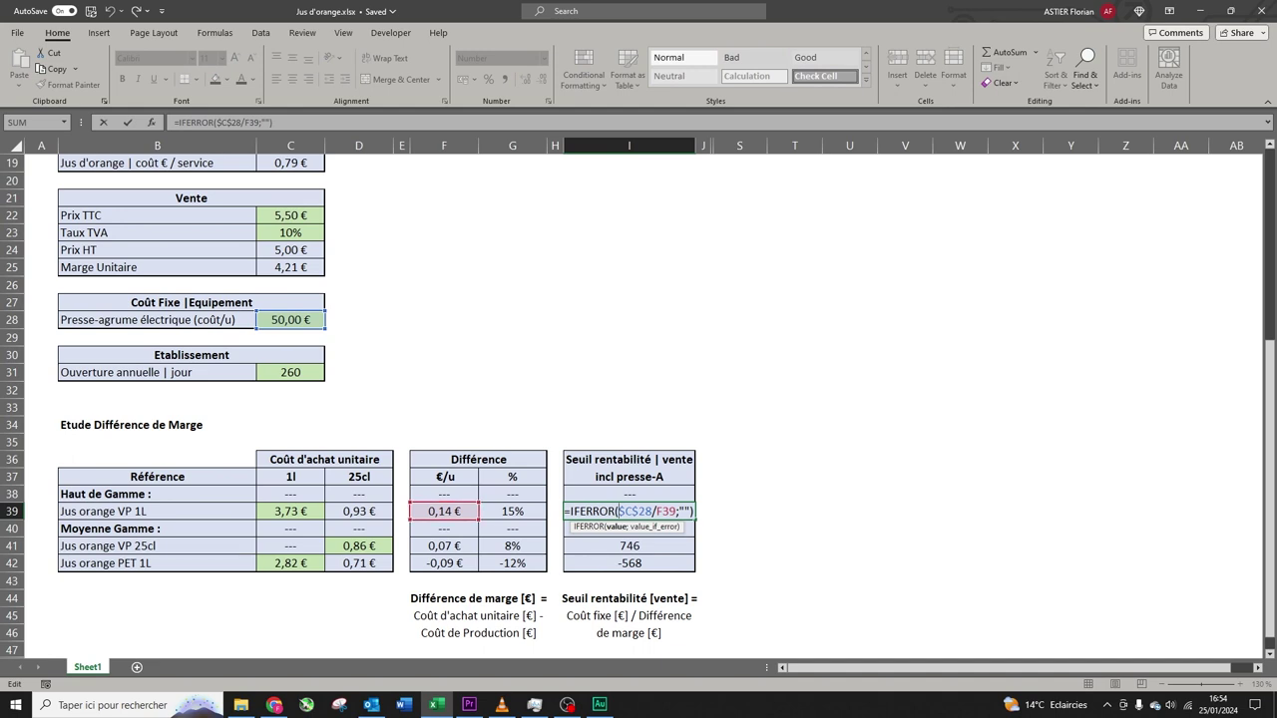
{"action": "key", "text": "Return"}
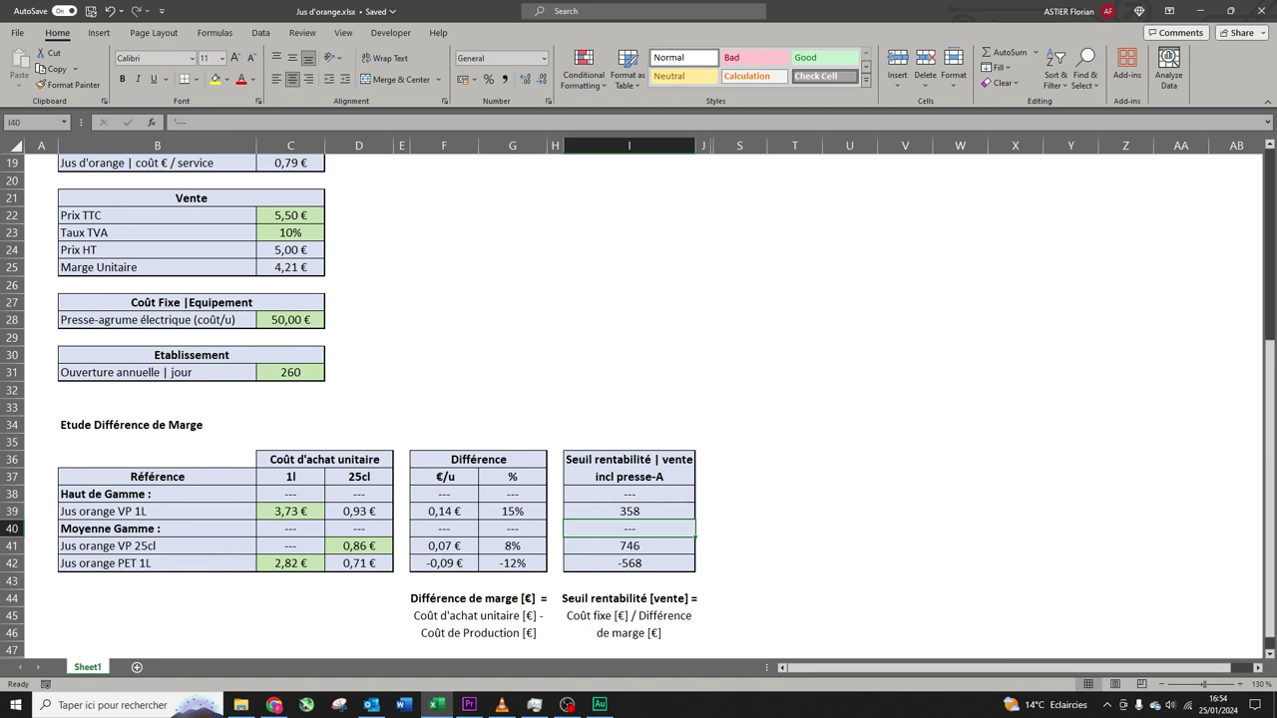
{"action": "left_click", "coordinate": [629, 546]}
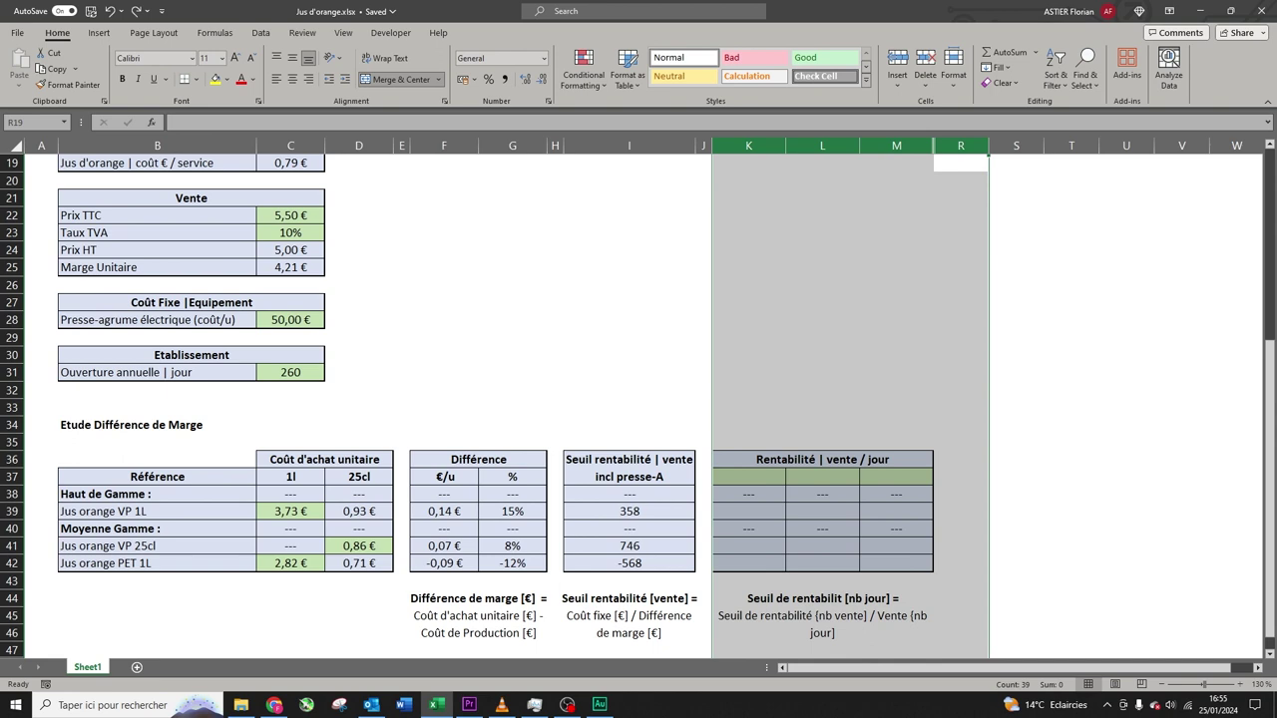
- Bring back the Rentabilité | vente / jour columns and restore their green header cells to 5, 10 and 15 sales per day
{"action": "left_click", "coordinate": [629, 355], "text": "ctrl"}
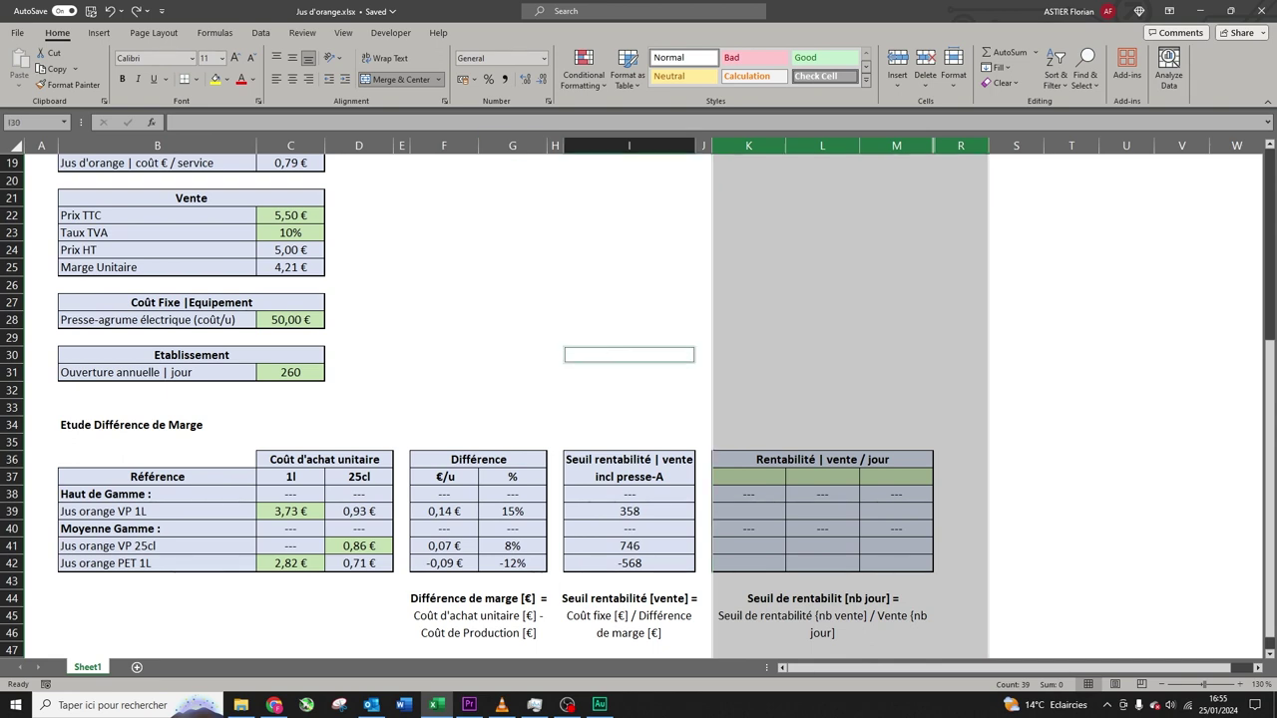
{"action": "key", "text": "ctrl+z"}
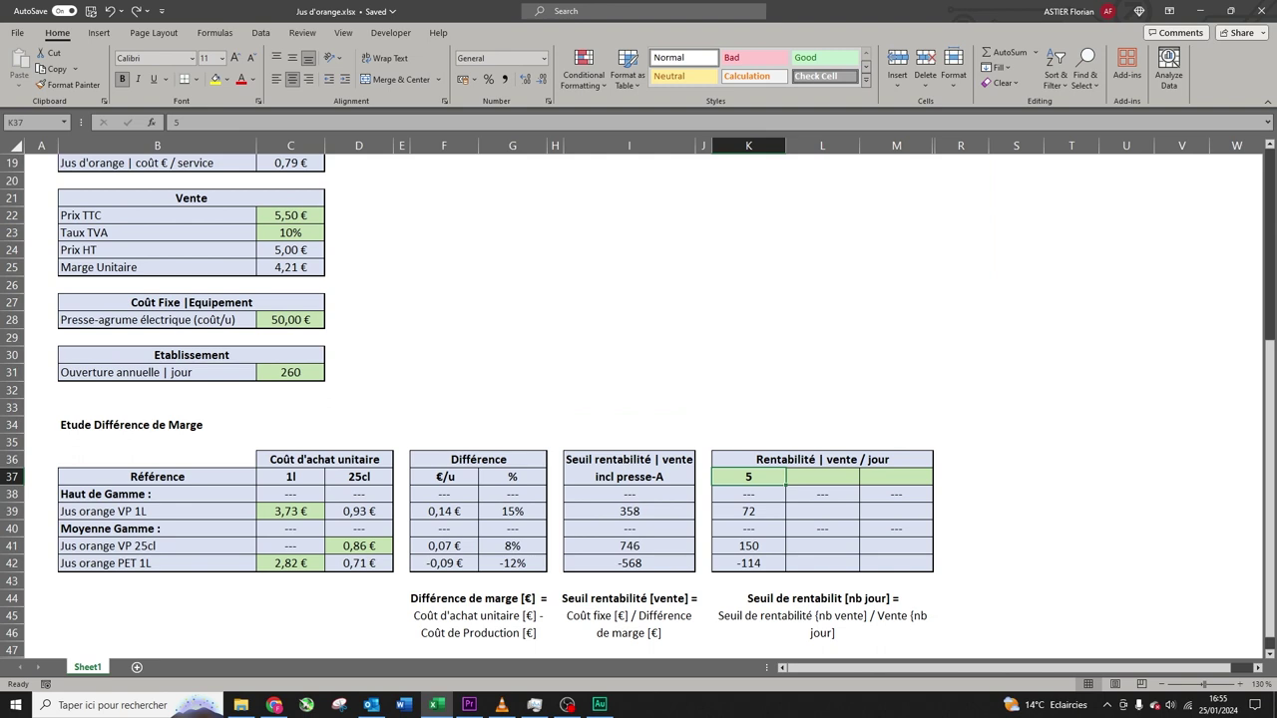
{"action": "key", "text": "ctrl+z"}
{"action": "key", "text": "Right"}
{"action": "type", "text": "15"}
{"action": "key", "text": "ctrl+Return"}
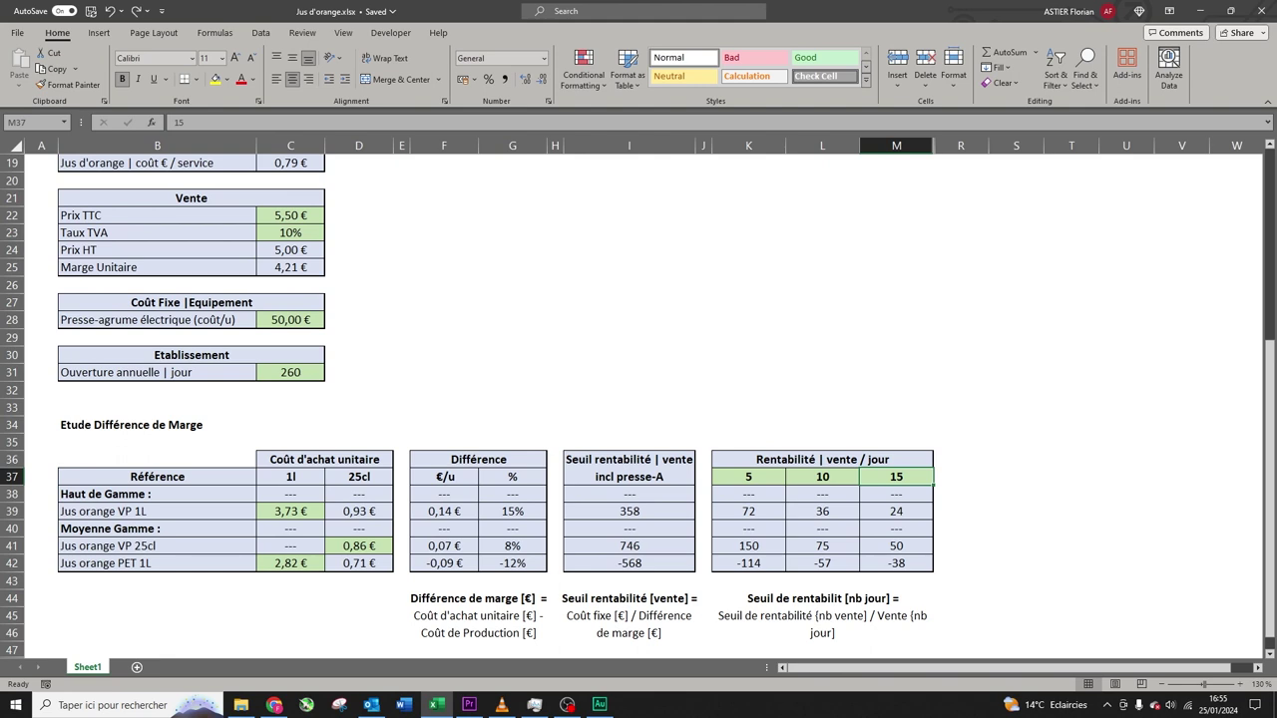
- Compare the number of days needed to break even for VP 1L at 5, 10 and 15 sales per day
{"action": "left_click", "coordinate": [157, 511]}
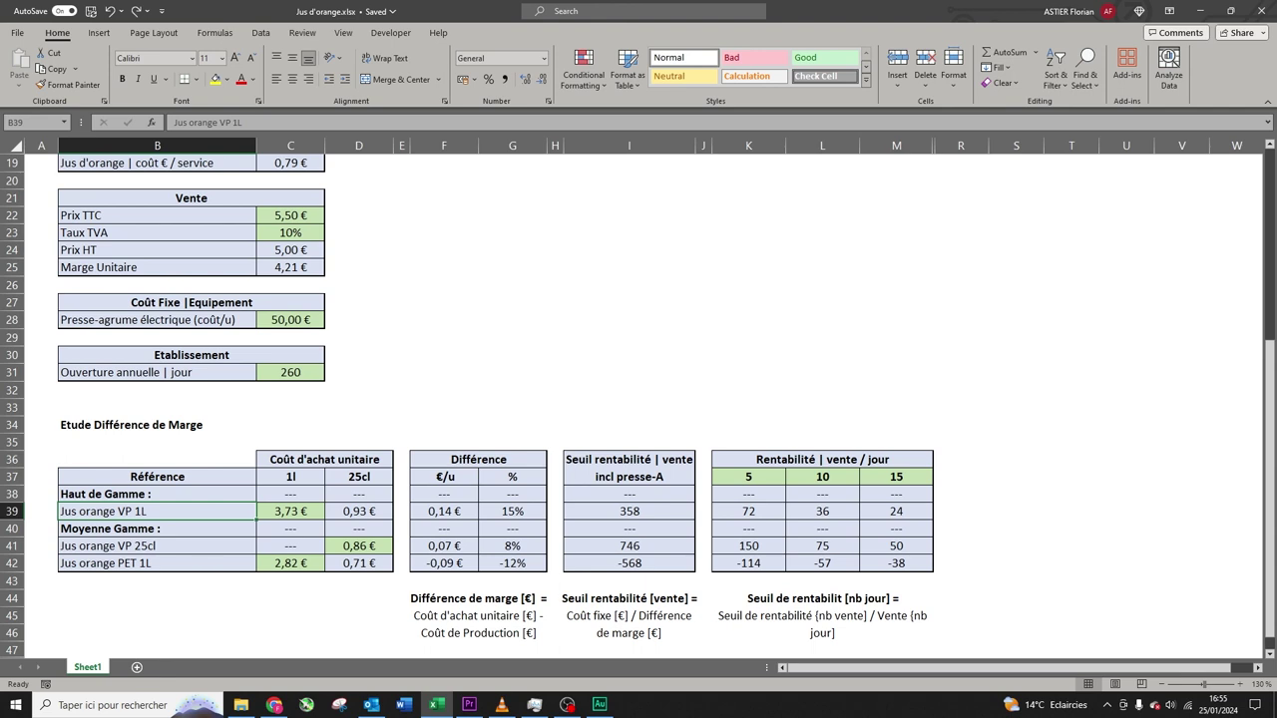
{"action": "left_click", "coordinate": [748, 476]}
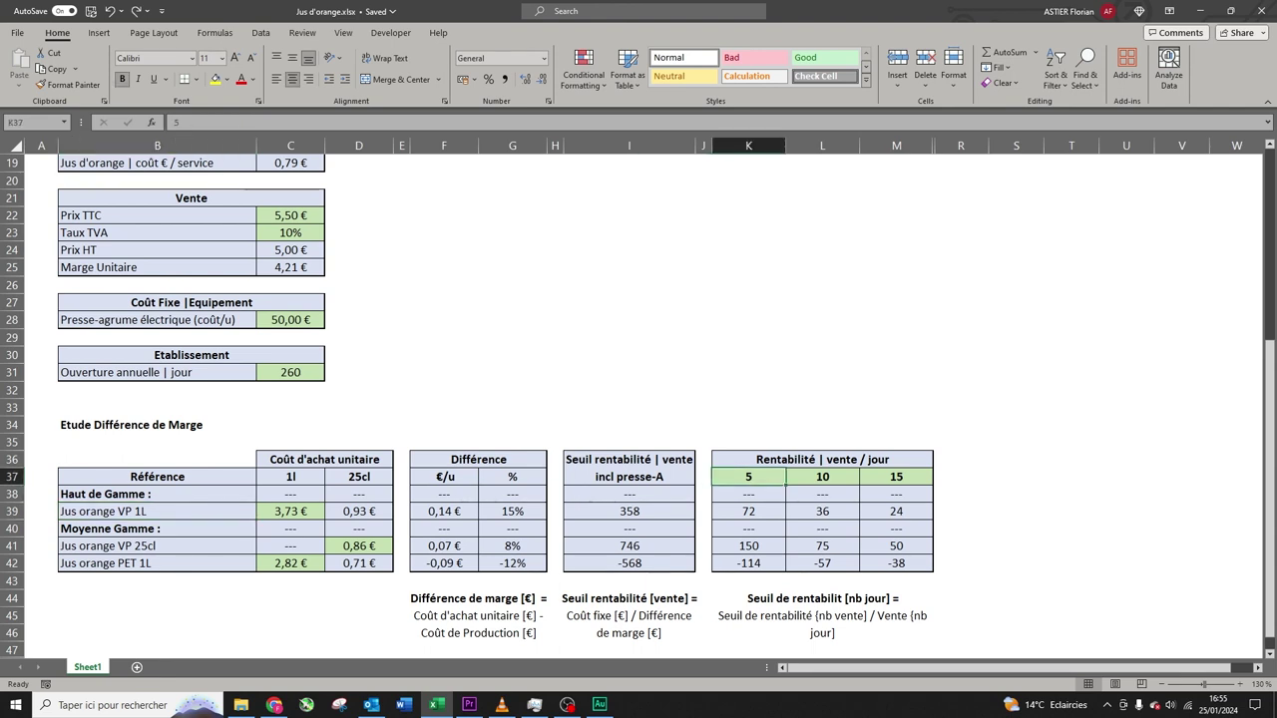
{"action": "left_click", "coordinate": [748, 512]}
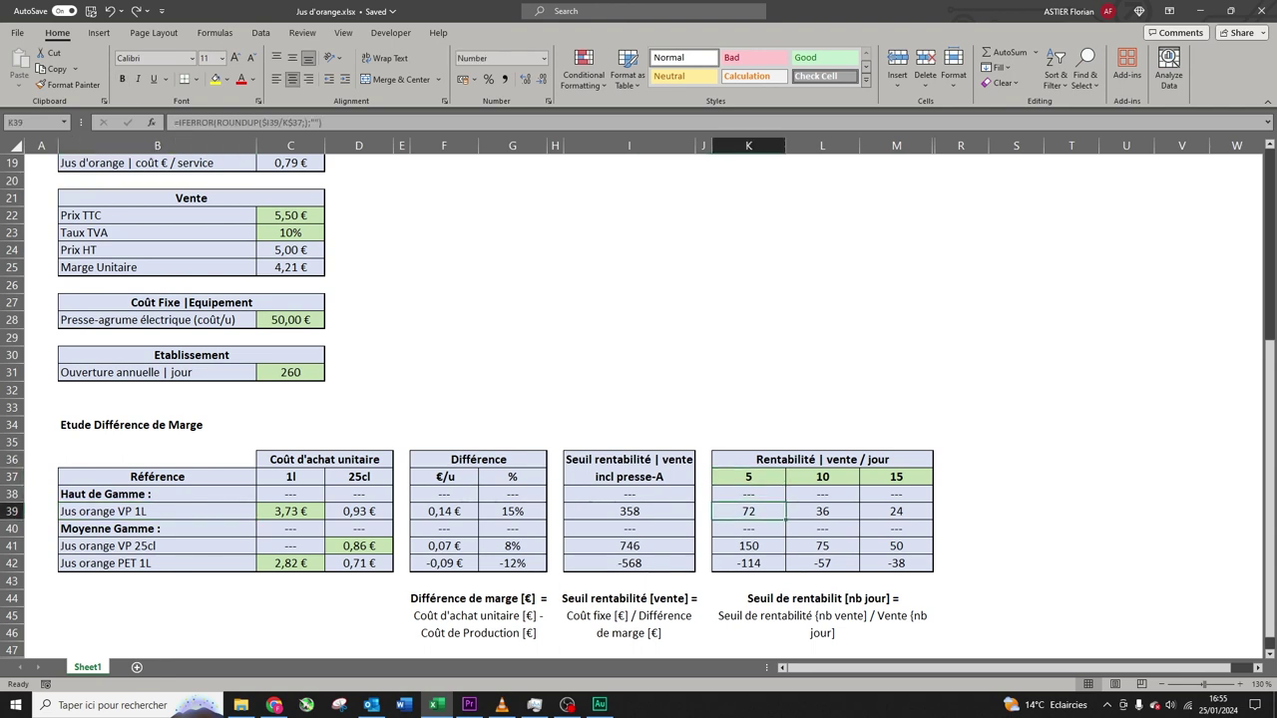
{"action": "left_click", "coordinate": [822, 460]}
{"action": "left_click", "coordinate": [822, 511]}
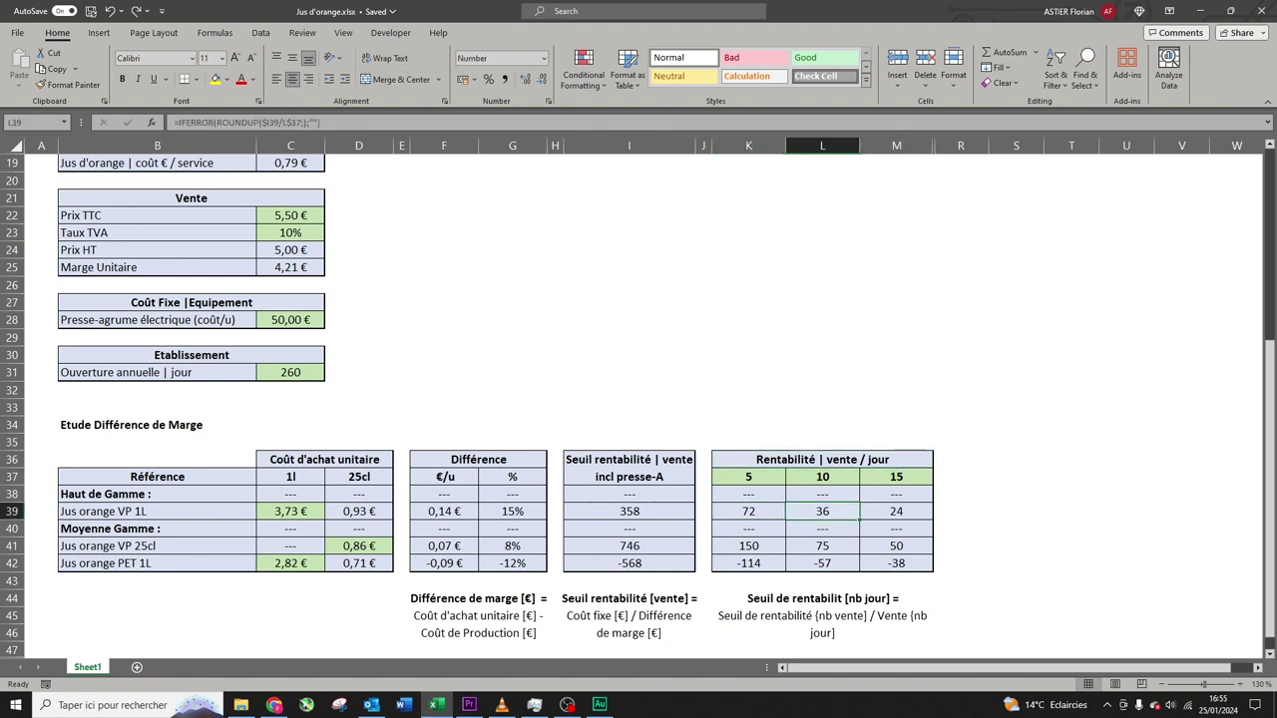
{"action": "left_click", "coordinate": [896, 477]}
{"action": "left_click", "coordinate": [895, 512]}
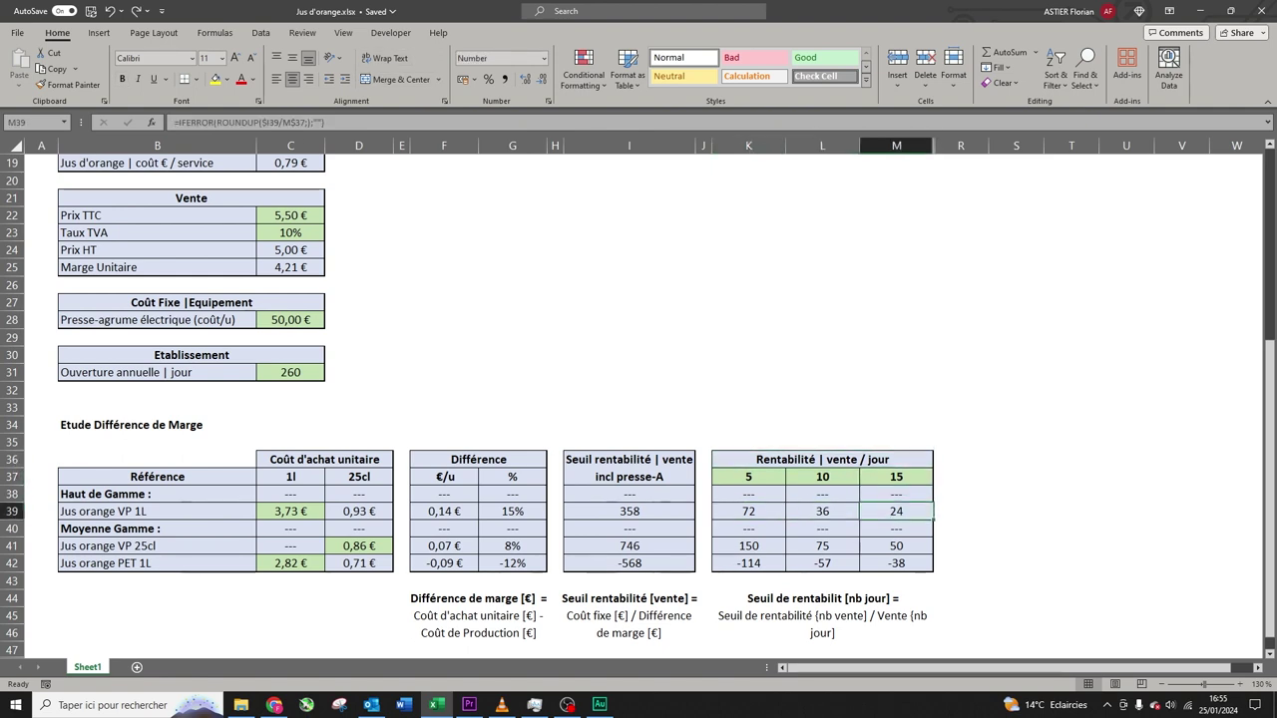
- Compare the break-even days for VP 25cl and PET 1L across the daily sales levels
{"action": "left_click", "coordinate": [748, 547]}
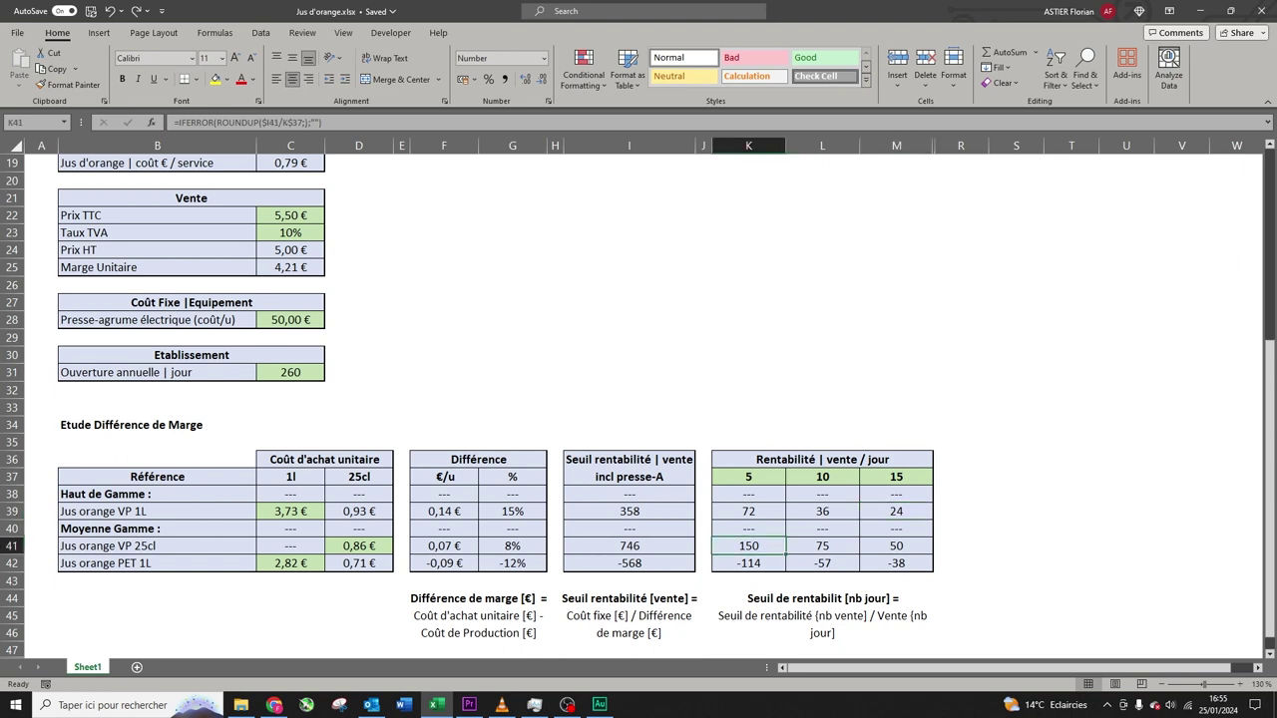
{"action": "left_click", "coordinate": [895, 547]}
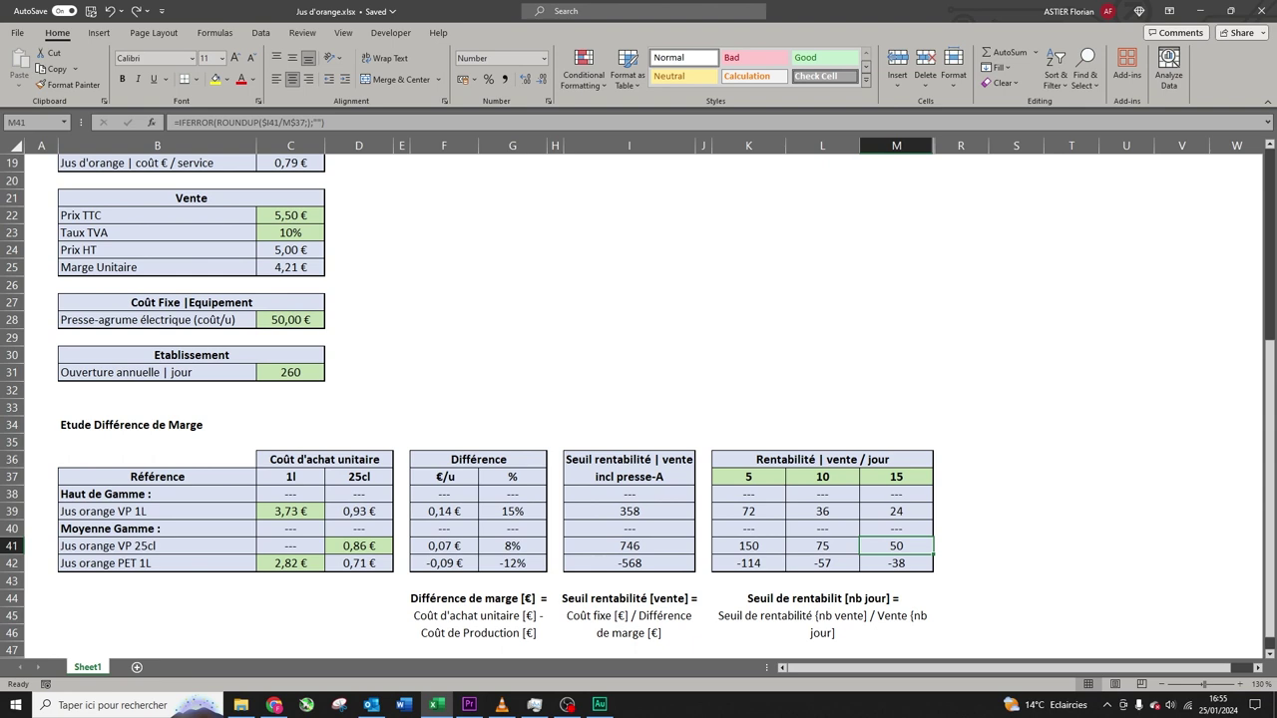
{"action": "left_click", "coordinate": [158, 564]}
{"action": "left_click_drag", "start_coordinate": [748, 562], "coordinate": [895, 563]}
- Bring back the hidden Rentabilité | annuelle columns for 5, 10 and 15 sales per day
{"action": "left_click", "coordinate": [896, 407]}
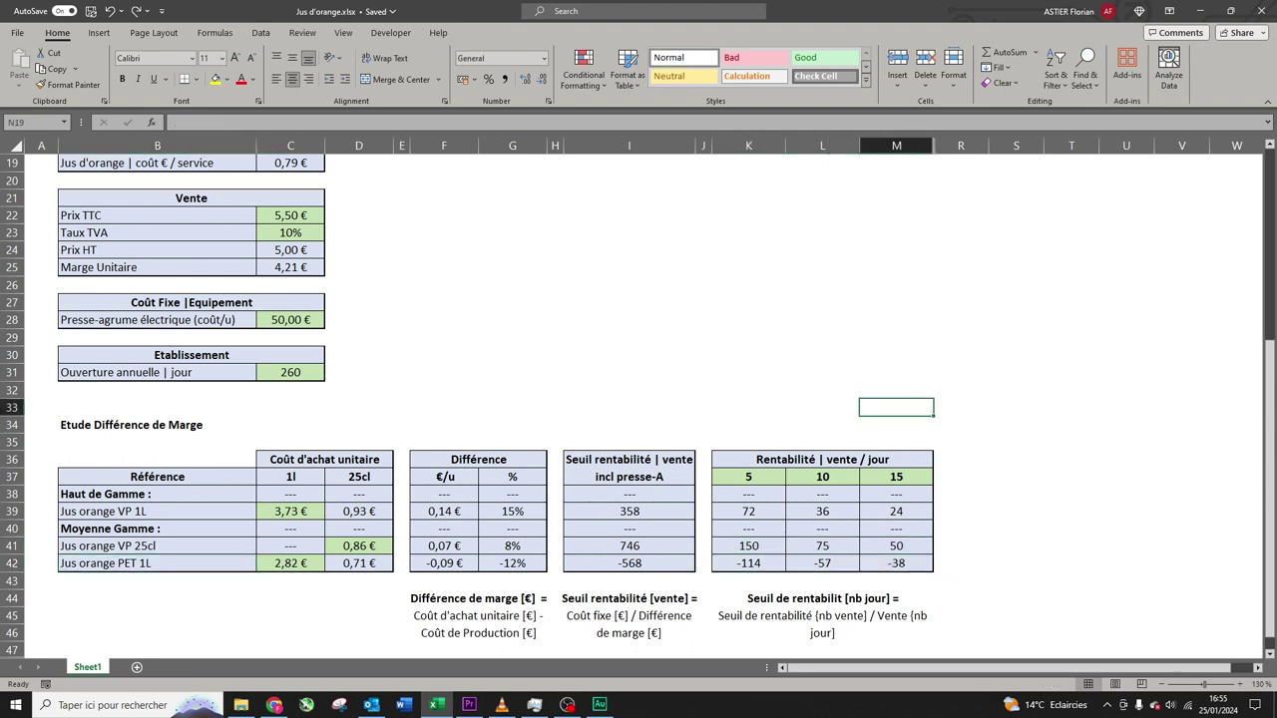
{"action": "key", "text": "ctrl+z"}
{"action": "left_click", "coordinate": [987, 390]}
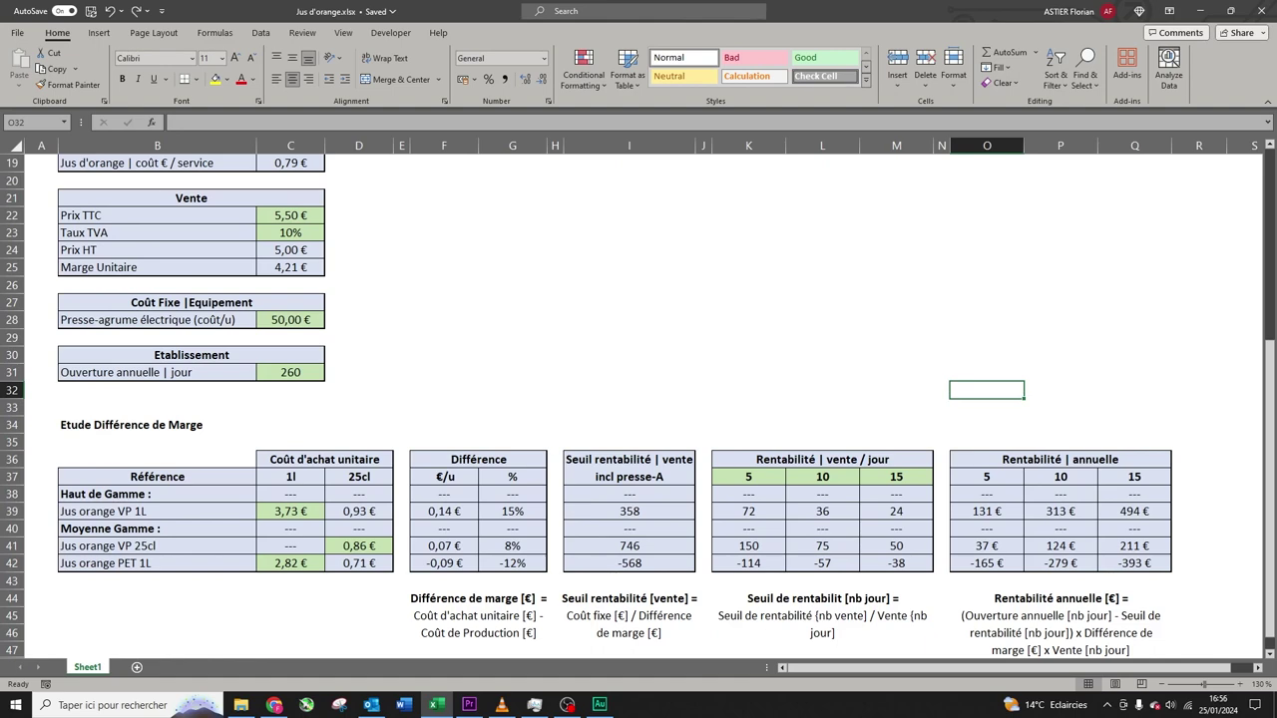
- Review the yield and quantity per service inputs, and compare the annual profitability of VP 1L, VP 25cl and PET 1L by daily sales
{"action": "scroll", "coordinate": [638, 405], "scroll_direction": "up", "scroll_amount": 3}
{"action": "left_click", "coordinate": [290, 214]}
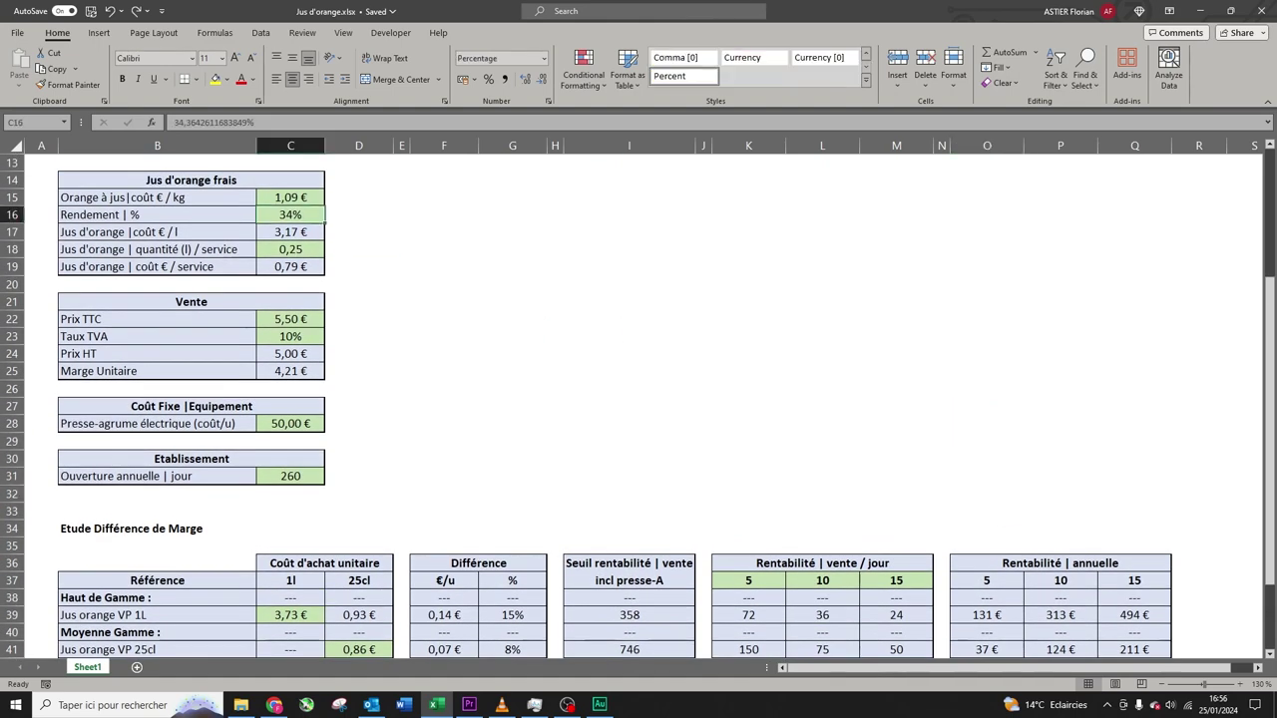
{"action": "left_click", "coordinate": [291, 249]}
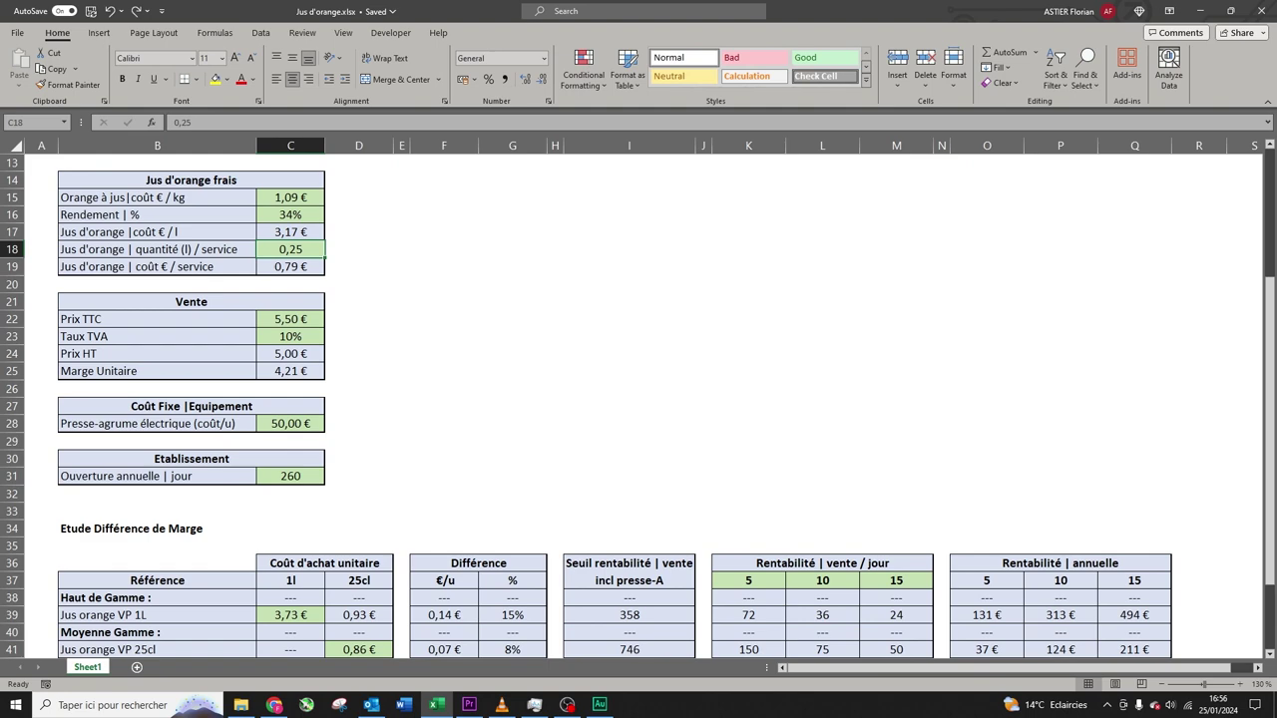
{"action": "scroll", "coordinate": [638, 405], "scroll_direction": "down", "scroll_amount": 2}
{"action": "left_click", "coordinate": [987, 512]}
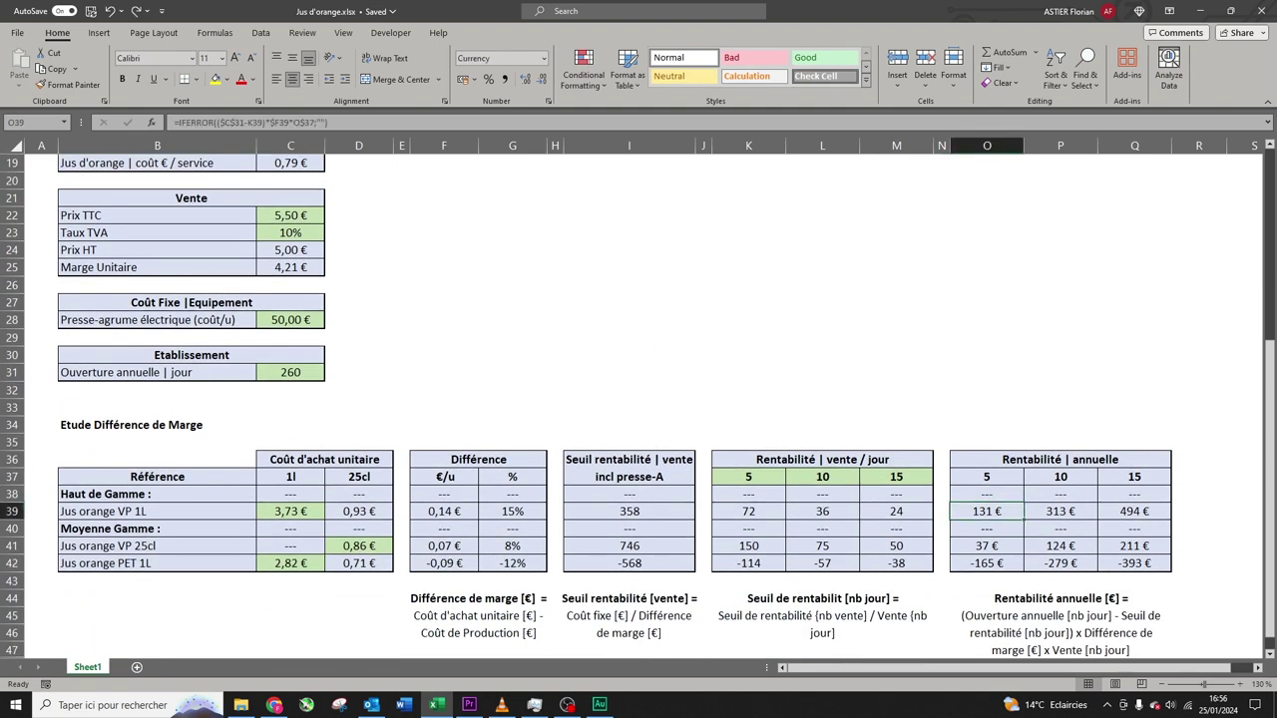
{"action": "left_click", "coordinate": [1134, 512]}
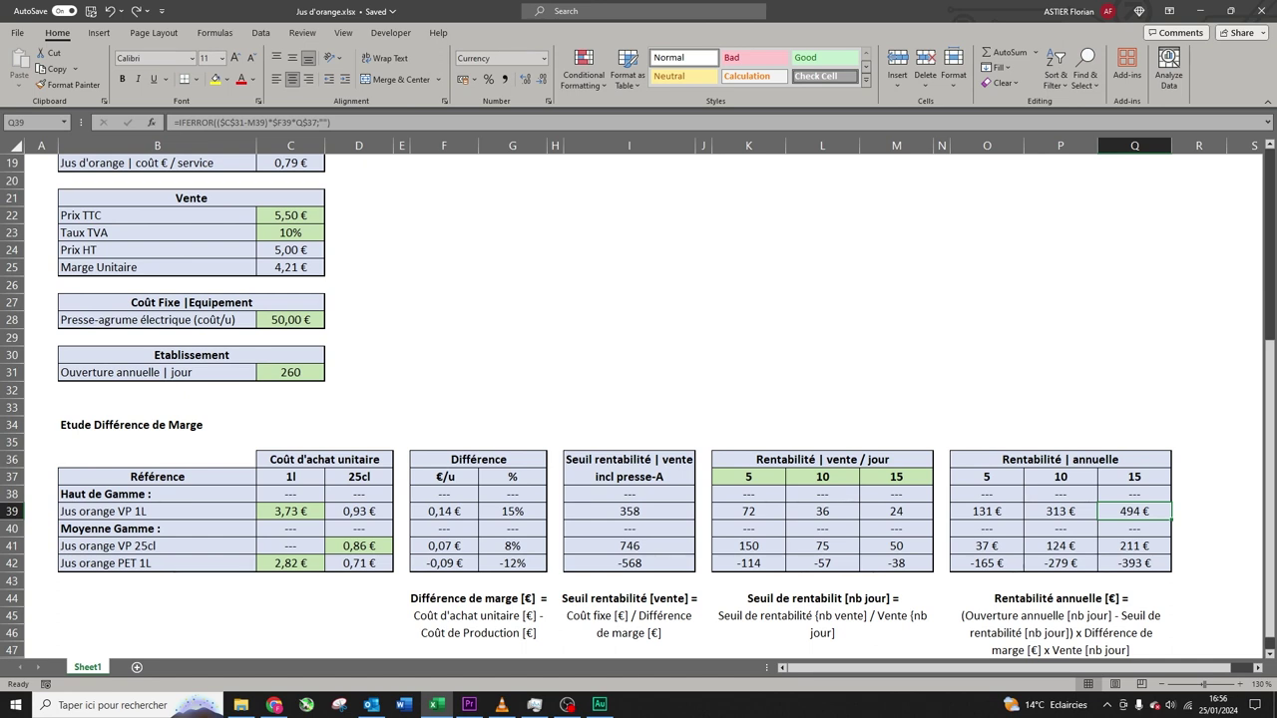
{"action": "left_click", "coordinate": [157, 512]}
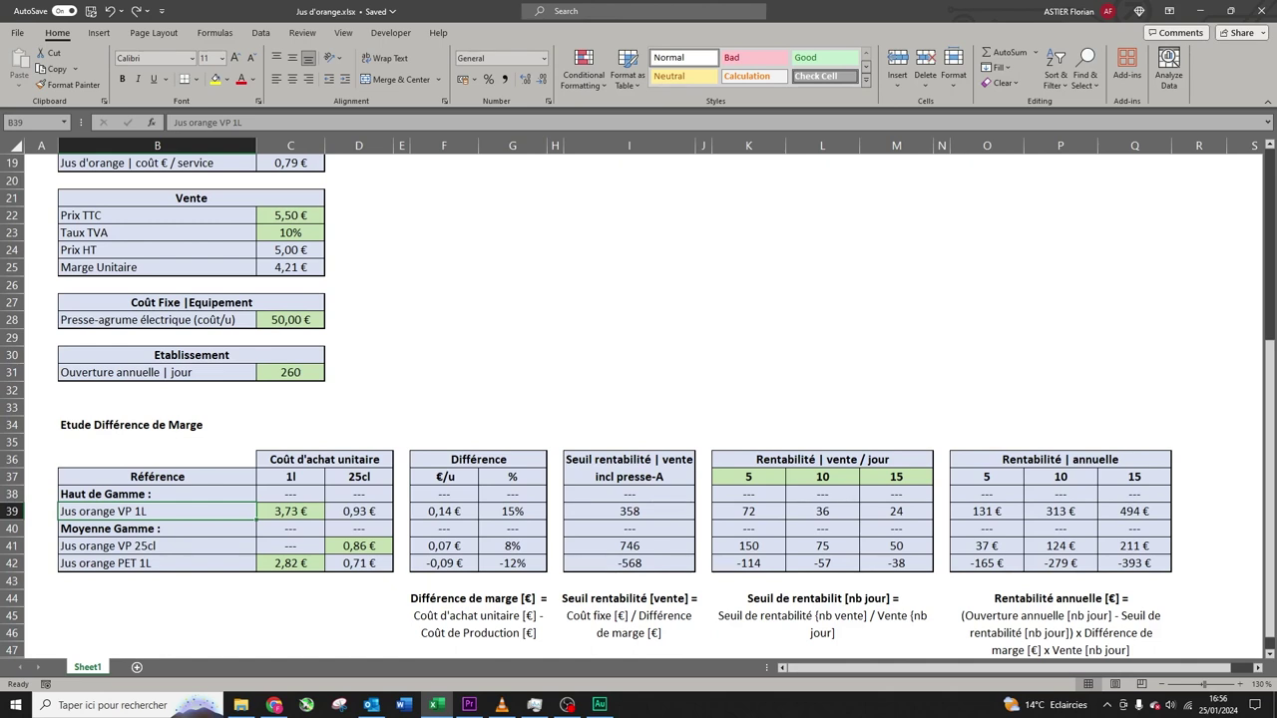
{"action": "left_click", "coordinate": [987, 547]}
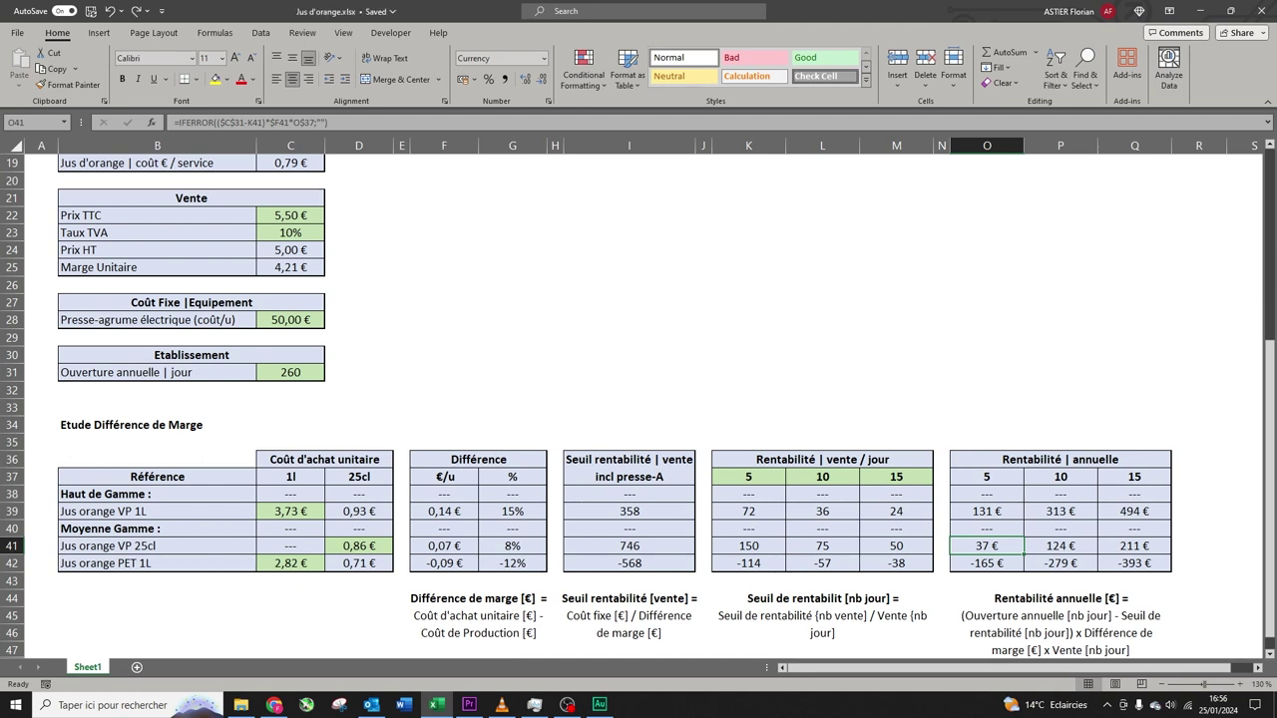
{"action": "left_click_drag", "start_coordinate": [987, 564], "coordinate": [1134, 564]}
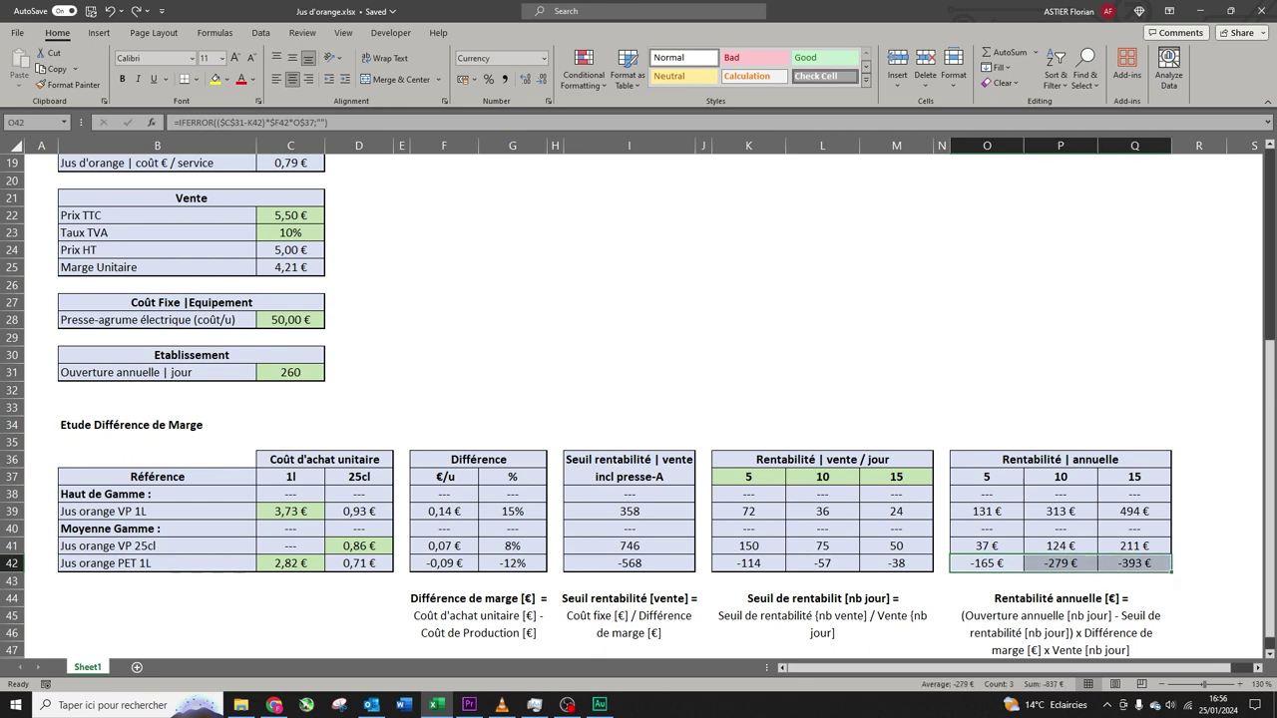
{"action": "left_click", "coordinate": [986, 408]}
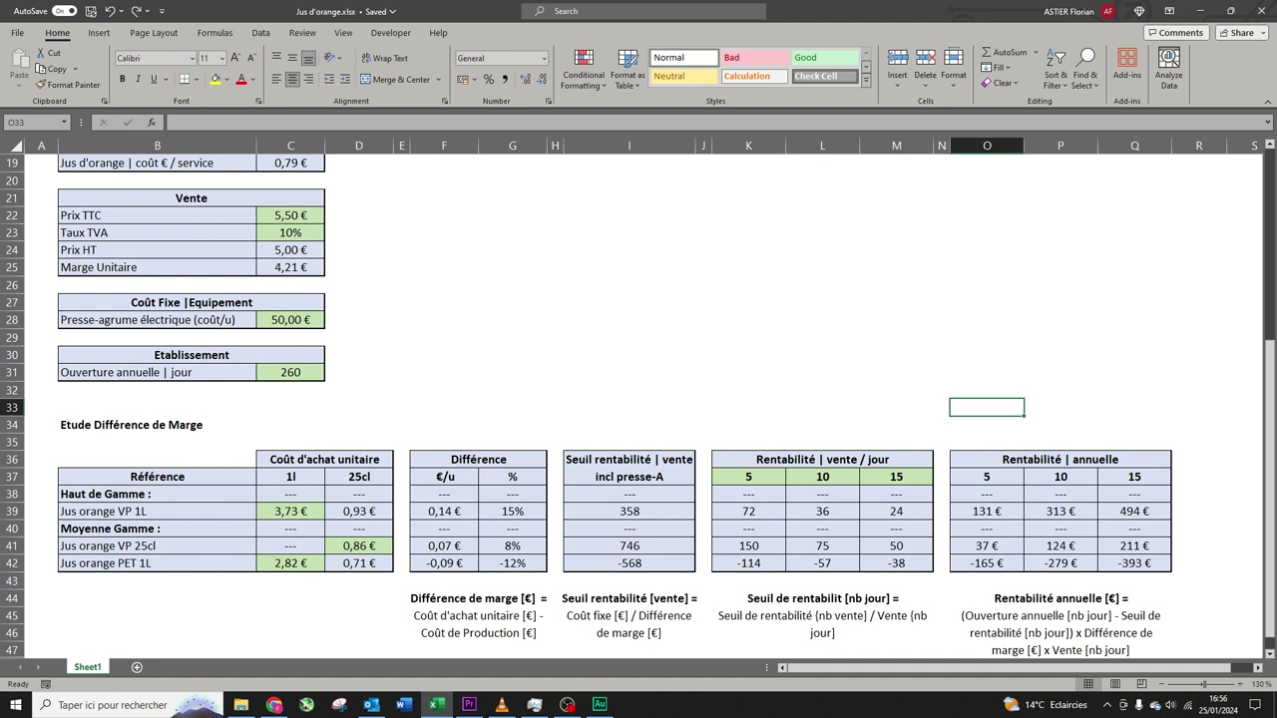
- Set the fresh juice yield (Rendement | %) to 40%
{"action": "scroll", "coordinate": [638, 399], "scroll_direction": "up", "scroll_amount": 1}
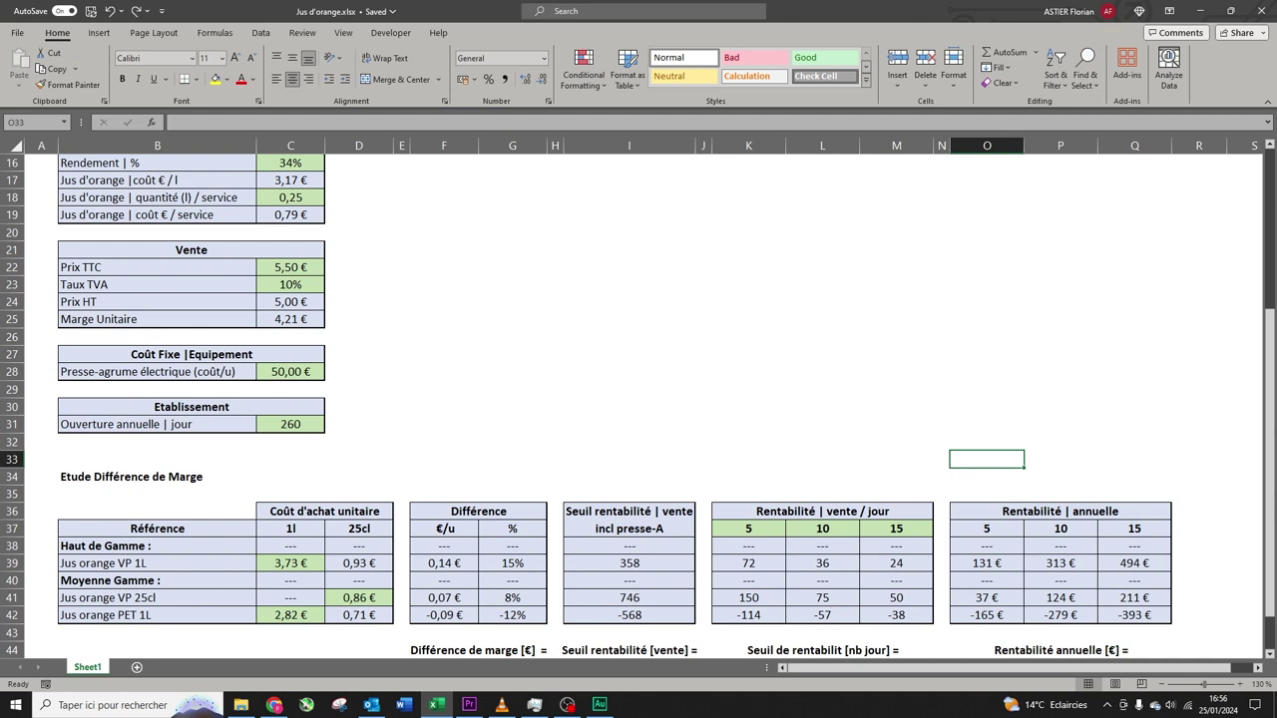
{"action": "left_click", "coordinate": [291, 163]}
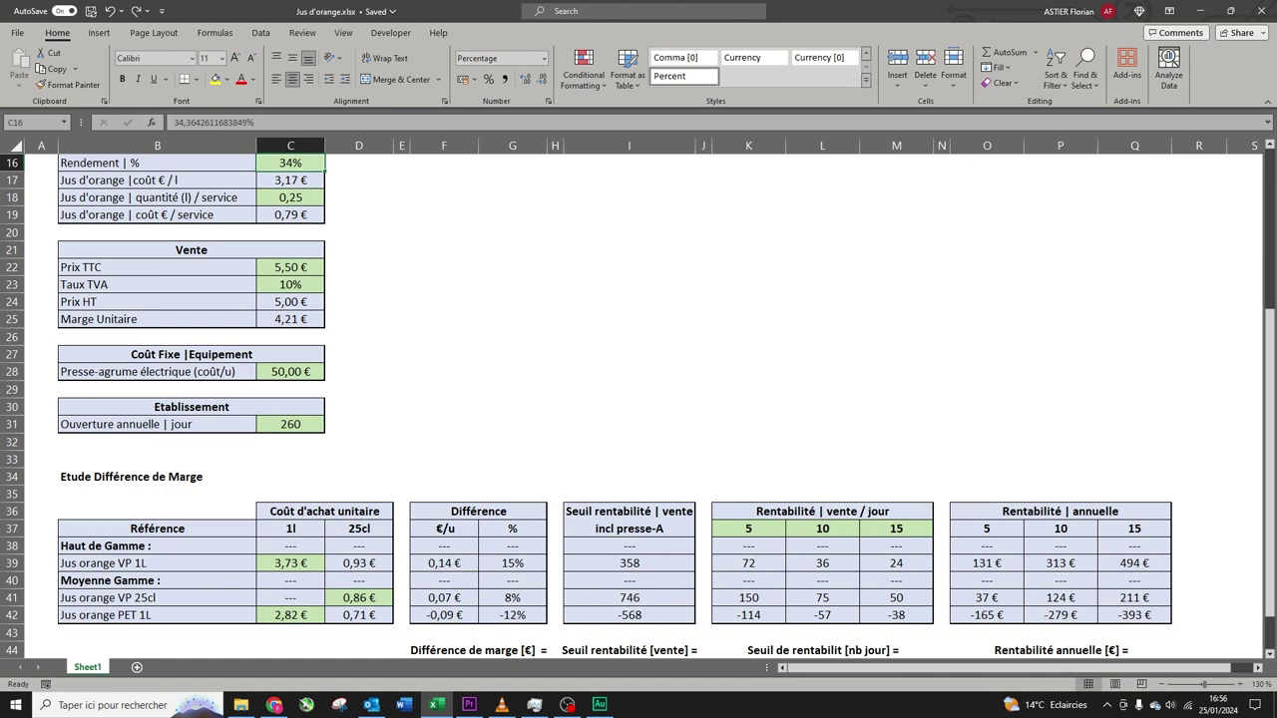
{"action": "type", "text": "40"}
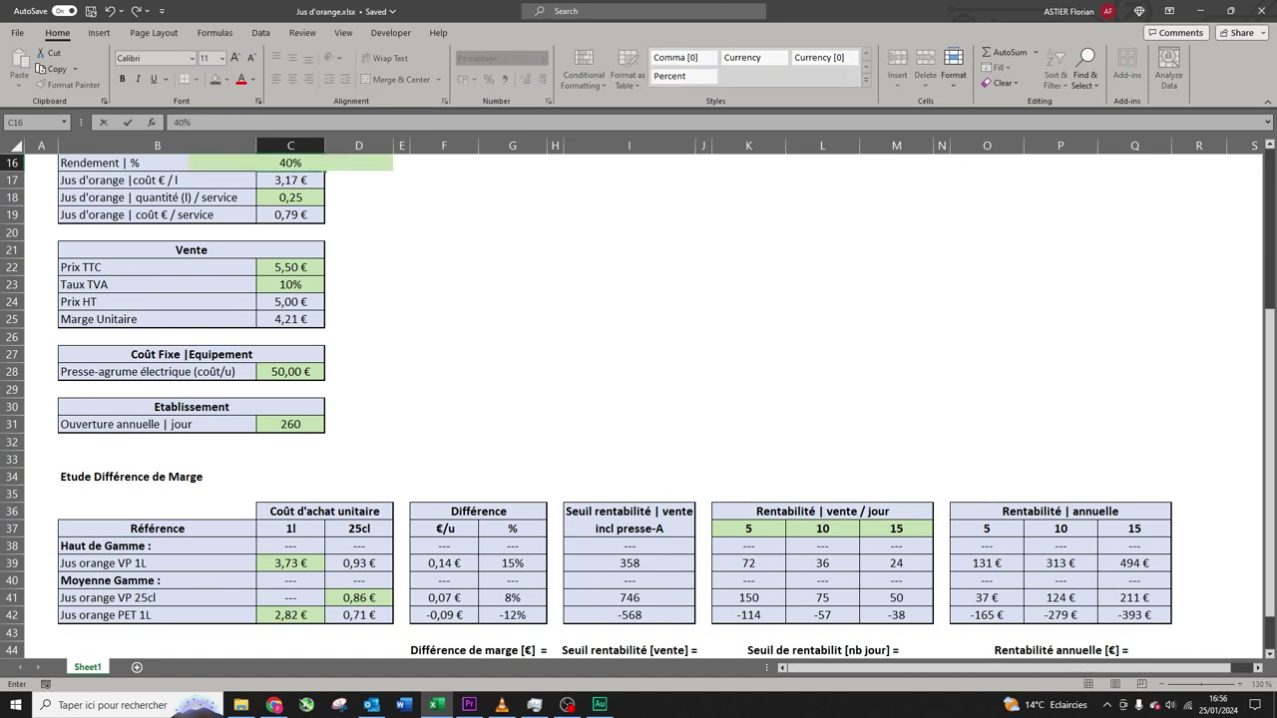
{"action": "key", "text": "Return"}
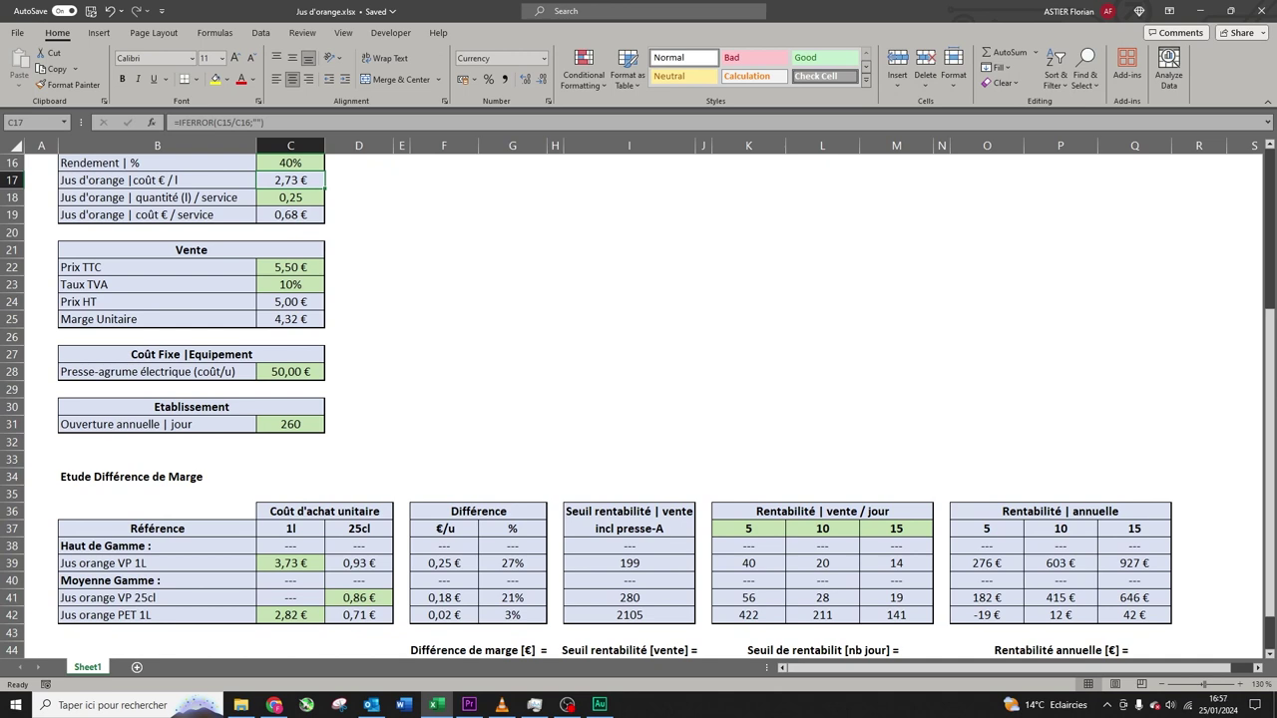
- Compare the break-even days with the annual profitability, focusing on PET 1L at 5 and 15 sales per day
{"action": "left_click_drag", "start_coordinate": [748, 562], "coordinate": [895, 615]}
{"action": "left_click_drag", "start_coordinate": [748, 528], "coordinate": [895, 527]}
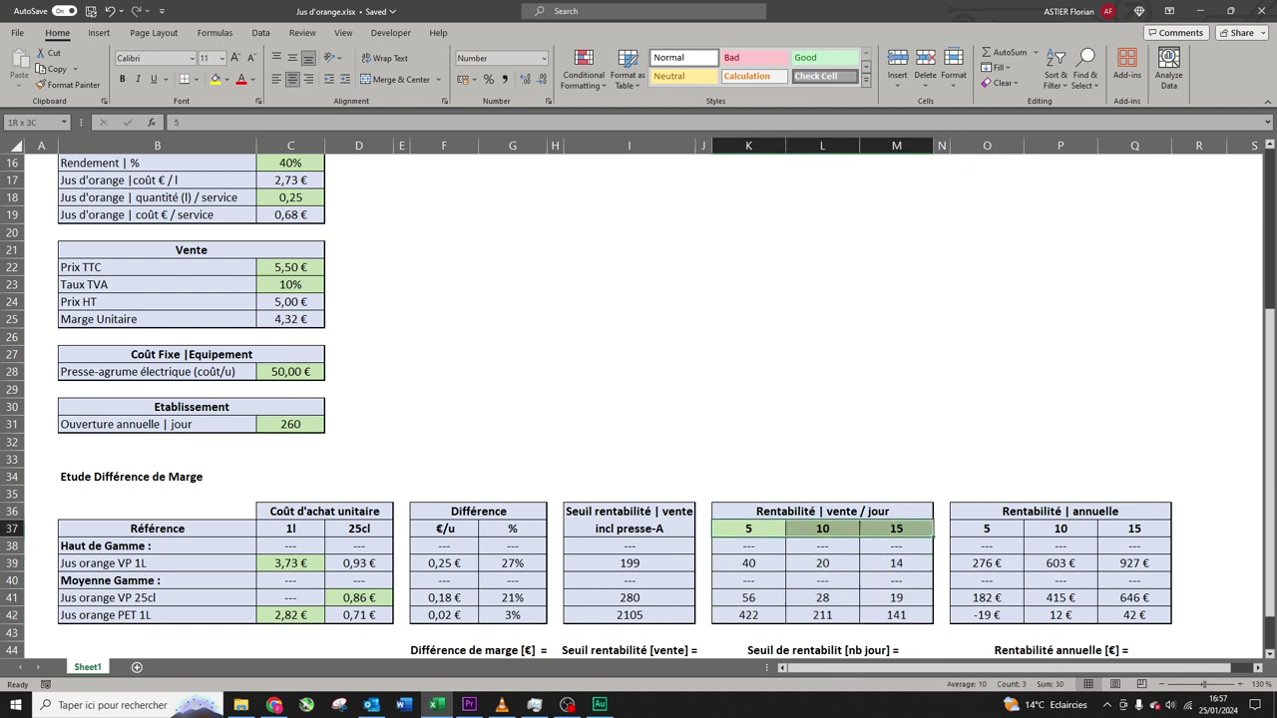
{"action": "left_click_drag", "start_coordinate": [748, 528], "coordinate": [896, 529]}
{"action": "left_click", "coordinate": [822, 460]}
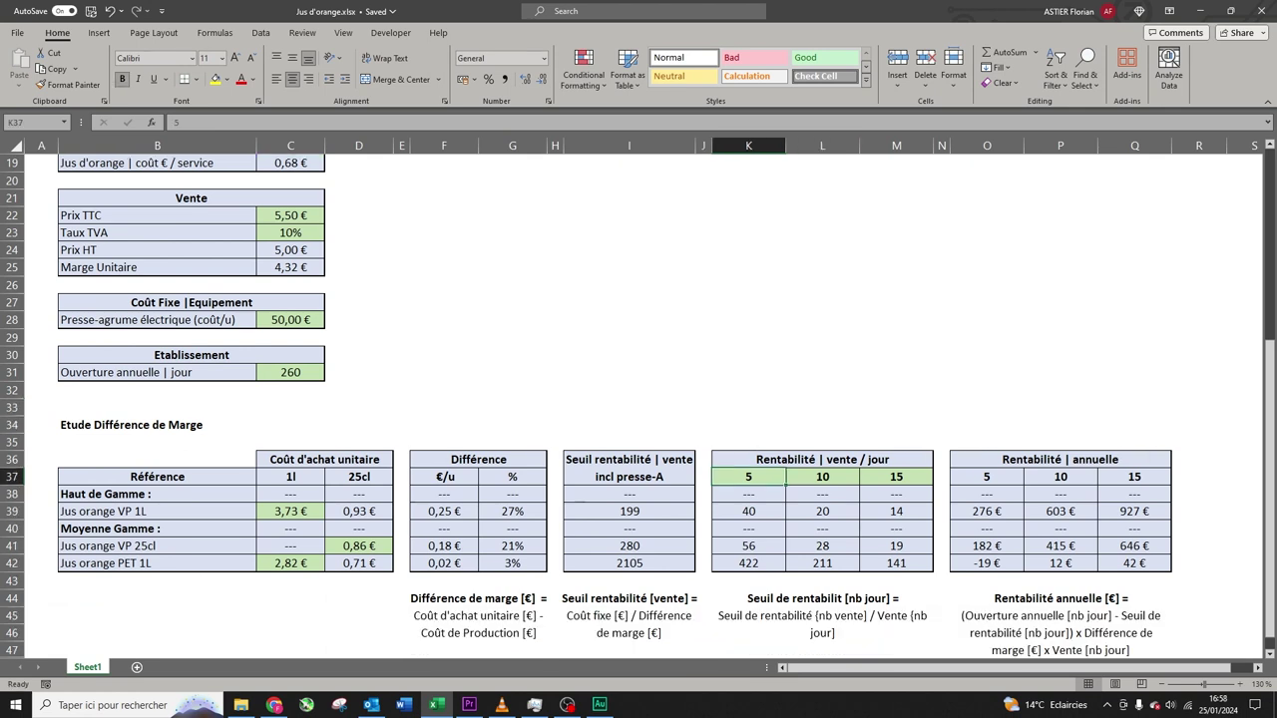
{"action": "left_click", "coordinate": [748, 563]}
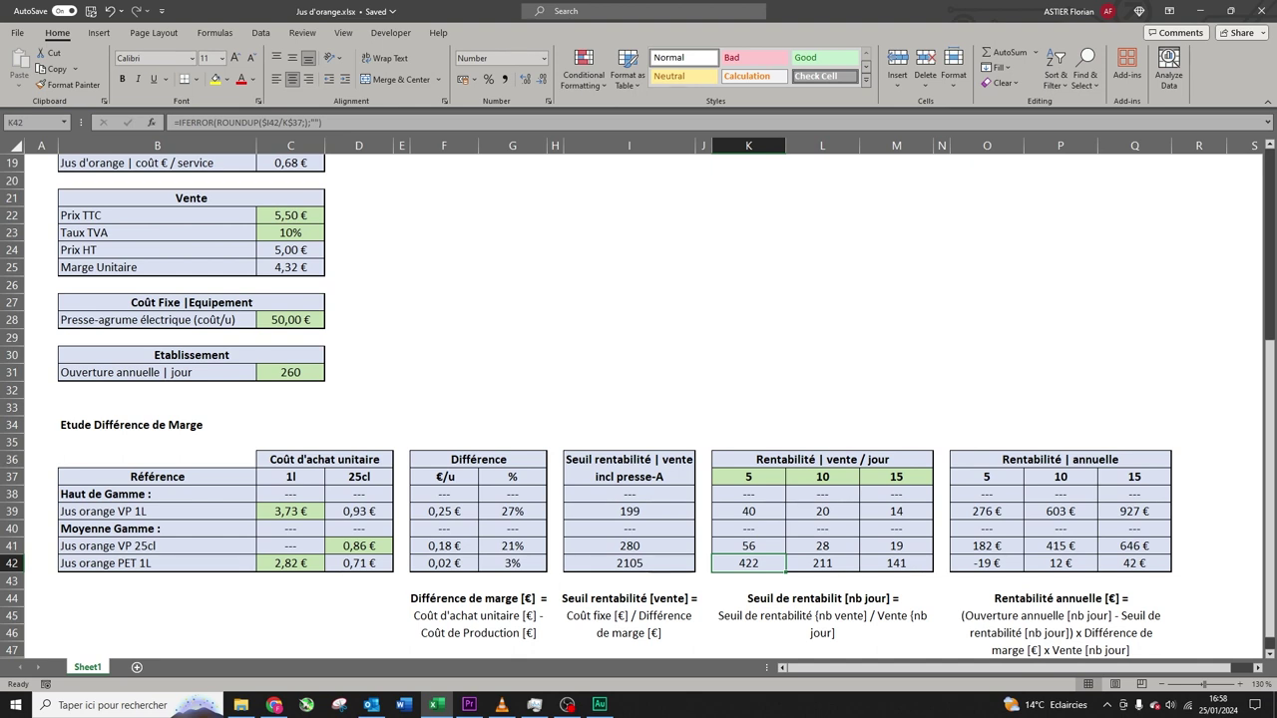
{"action": "left_click", "coordinate": [986, 564]}
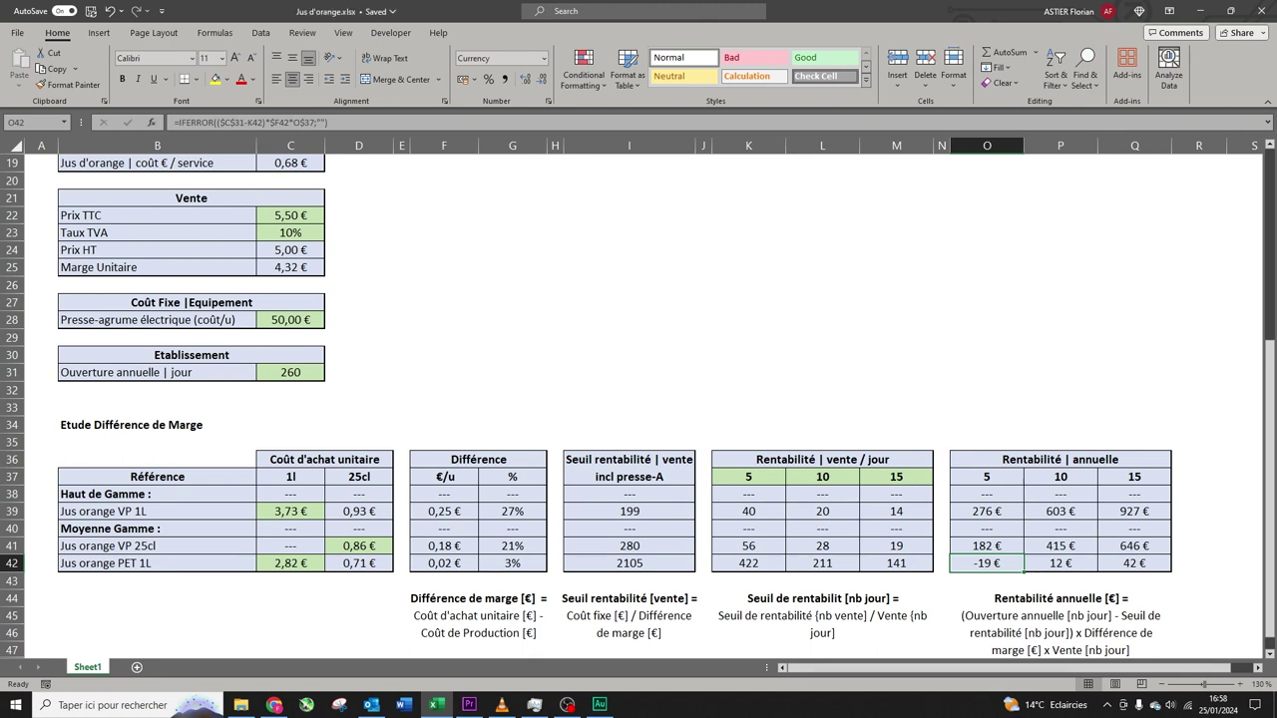
{"action": "left_click", "coordinate": [895, 564]}
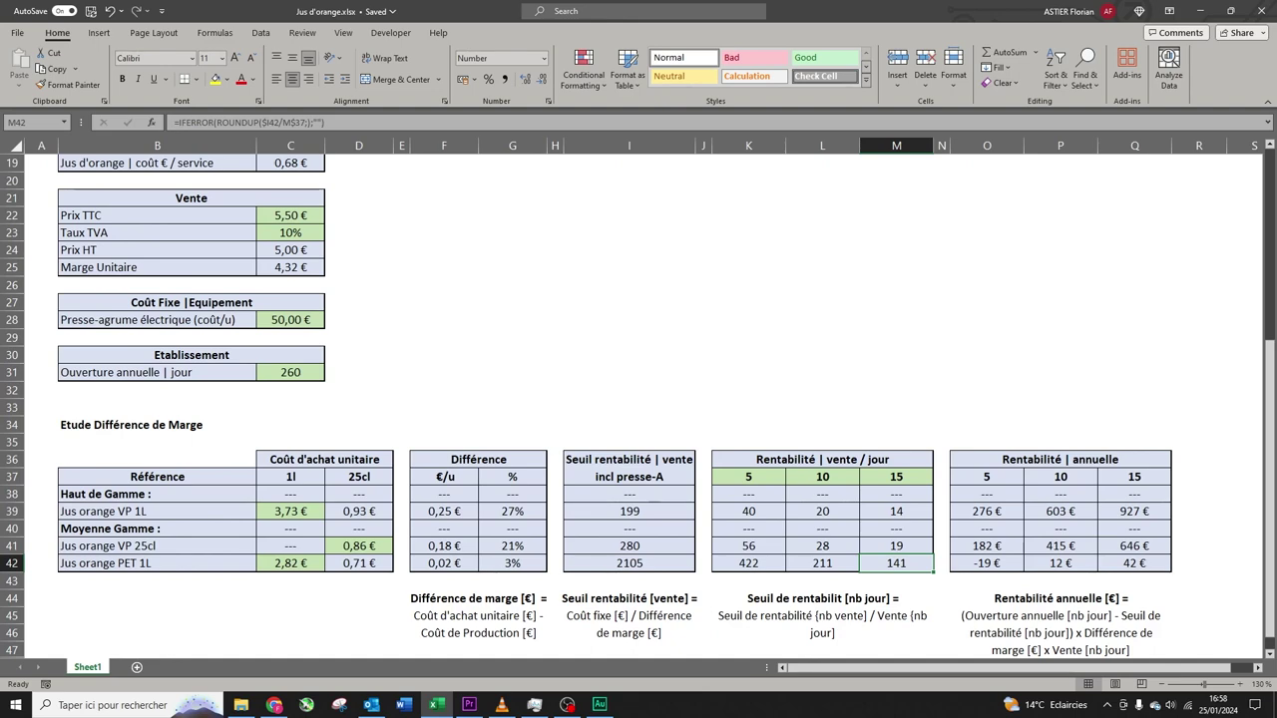
{"action": "left_click", "coordinate": [1134, 563]}
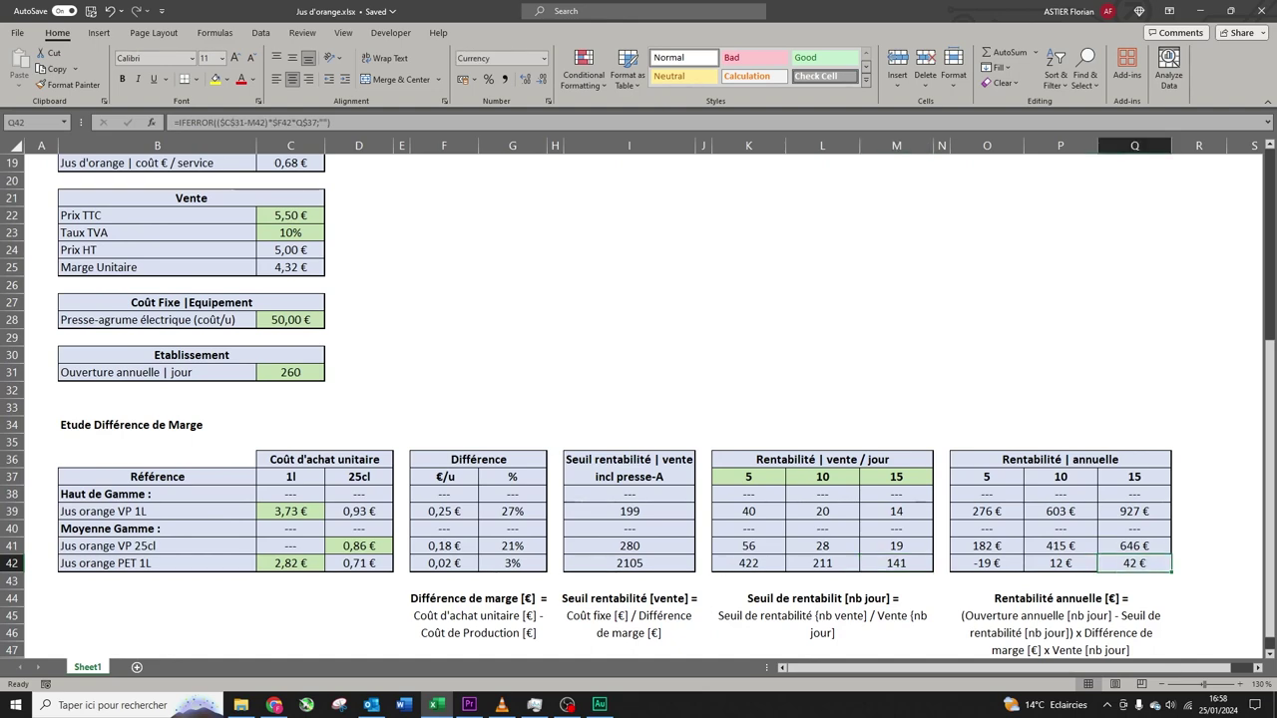
- Set the orange juice quantity per service to 0,2 l
{"action": "scroll", "coordinate": [639, 399], "scroll_direction": "up", "scroll_amount": 1}
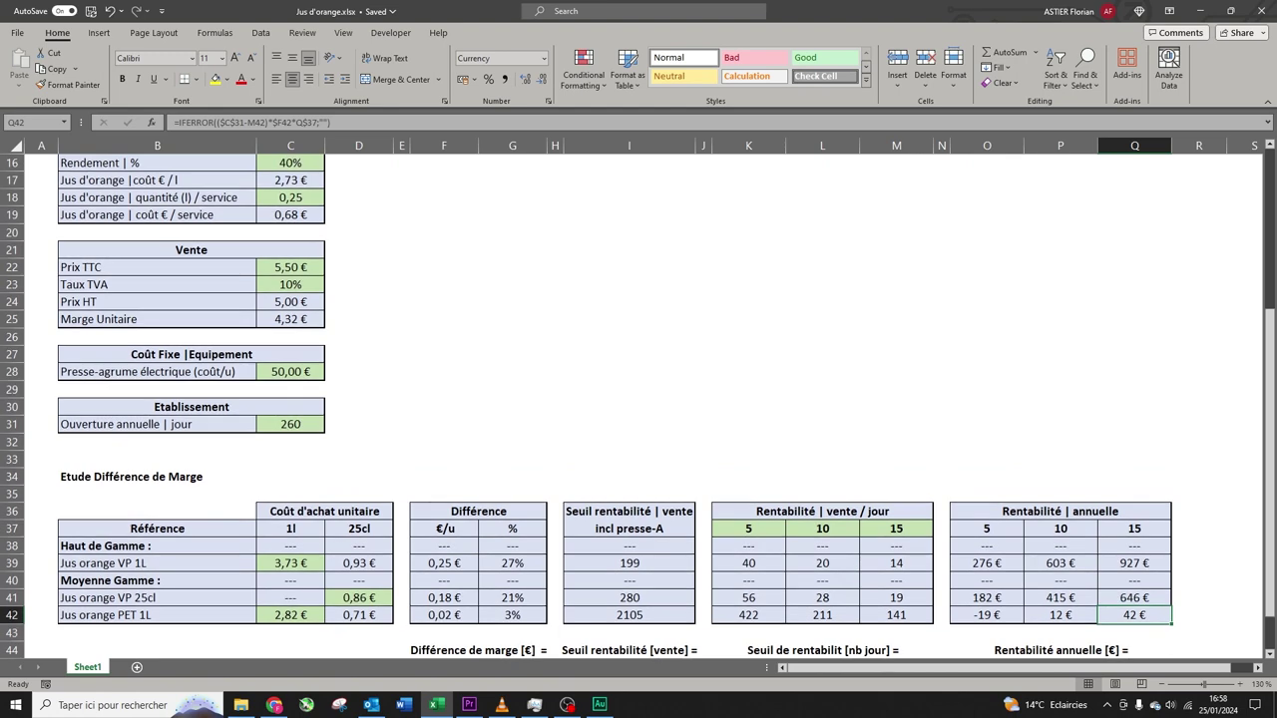
{"action": "left_click", "coordinate": [290, 197]}
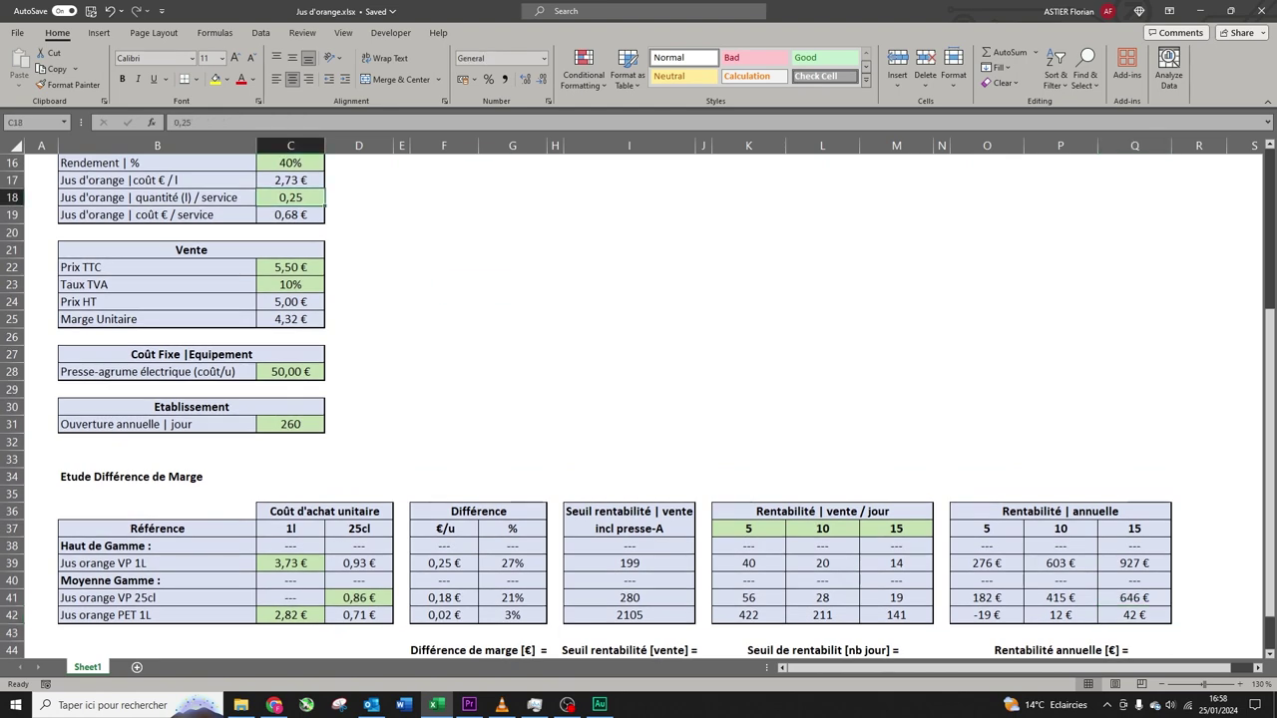
{"action": "type", "text": "0,2"}
{"action": "key", "text": "Return"}
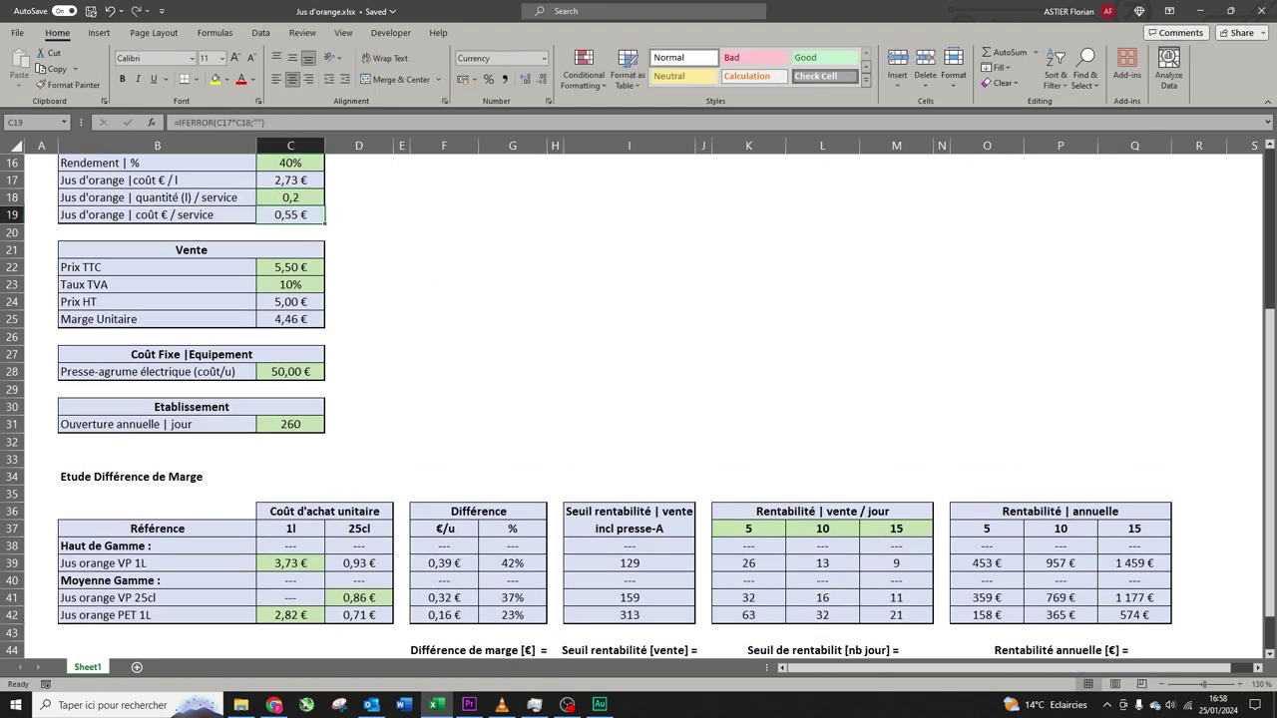
- Review the PET 1L break-even days at 5 sales per day and the VP 1L annual profitability at 5 and 15 sales
{"action": "scroll", "coordinate": [638, 407], "scroll_direction": "down", "scroll_amount": 1}
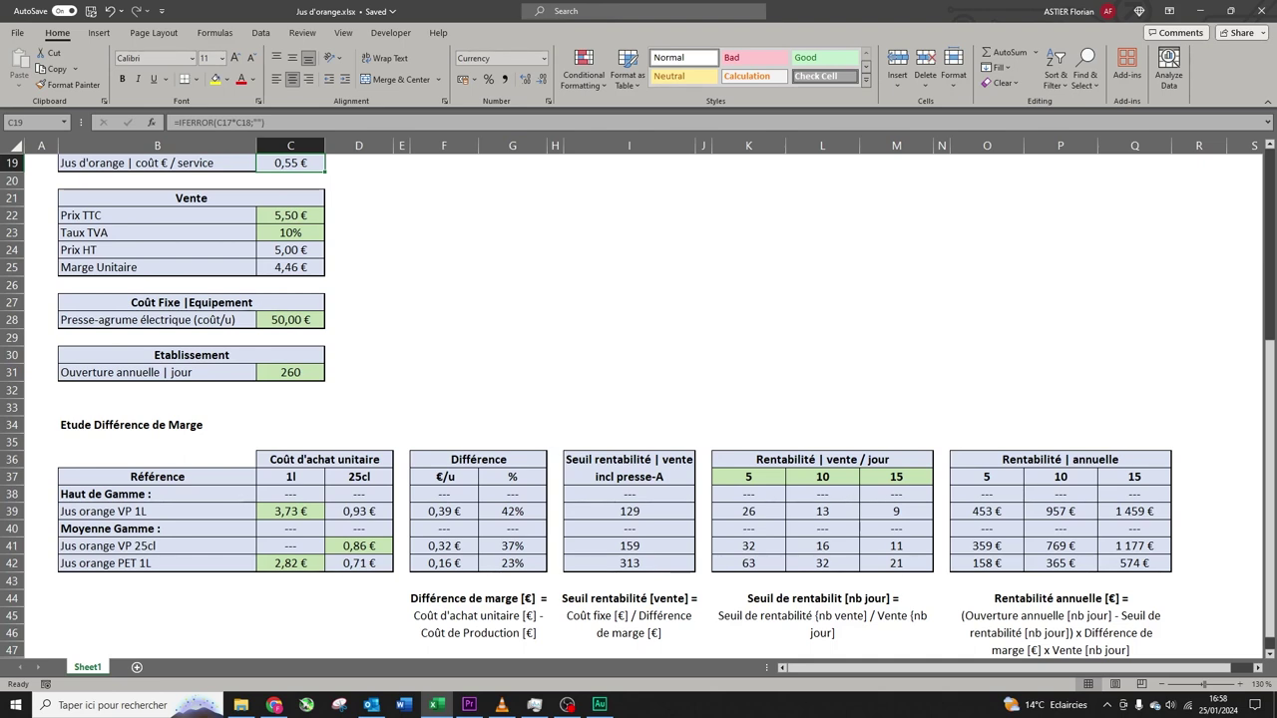
{"action": "left_click", "coordinate": [784, 481]}
{"action": "left_click", "coordinate": [748, 563]}
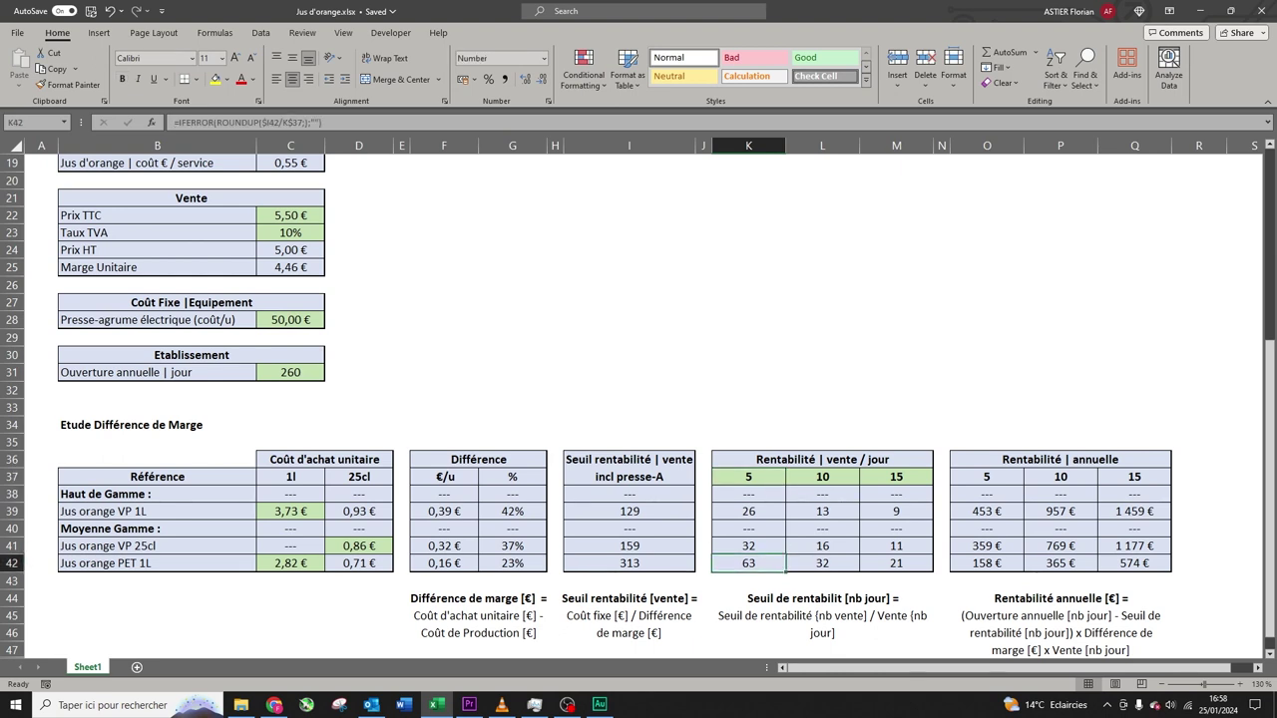
{"action": "left_click", "coordinate": [987, 512]}
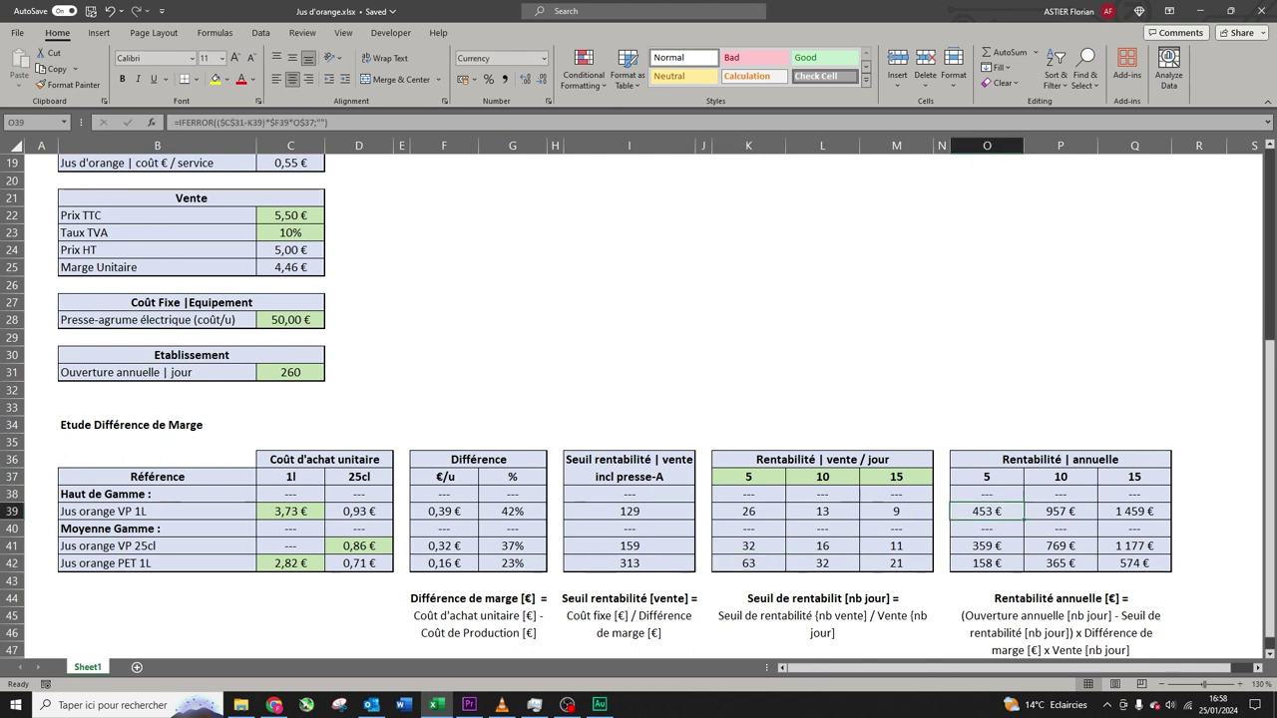
{"action": "left_click", "coordinate": [1134, 511]}
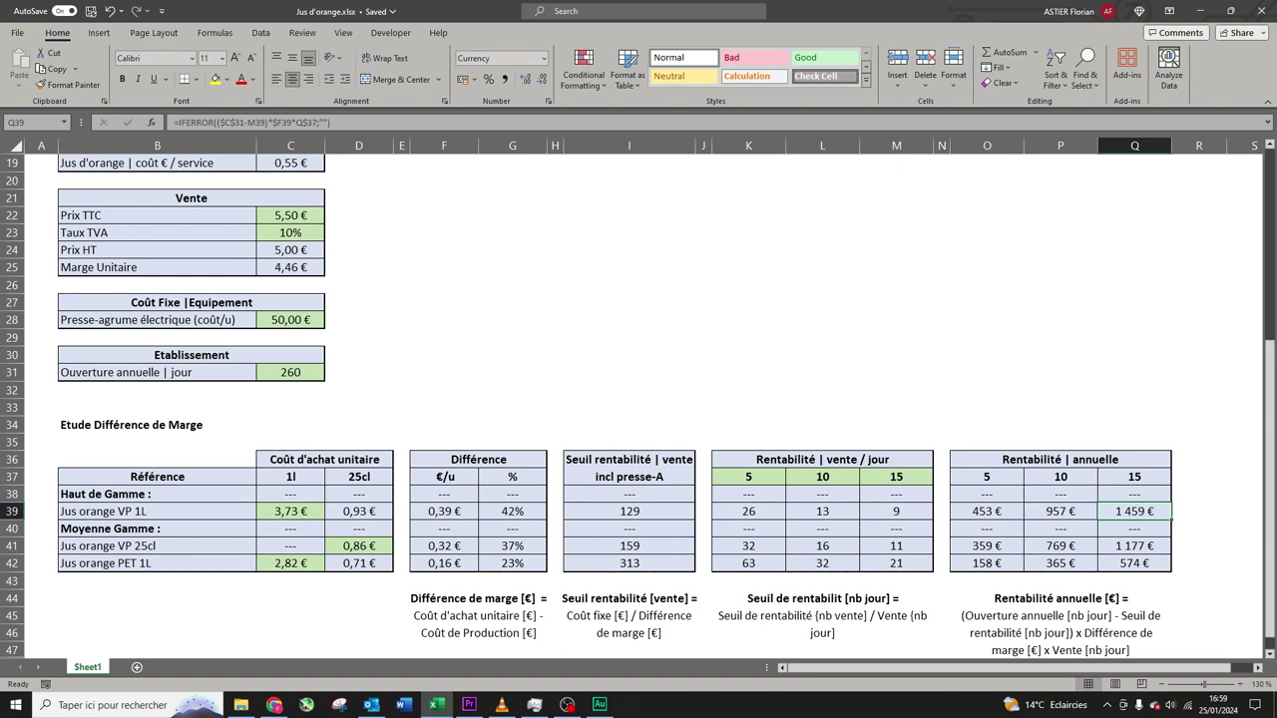
- Unhide the rows between 47 and 82, below the margin difference study
{"action": "scroll", "coordinate": [660, 406], "scroll_direction": "down", "scroll_amount": 4}
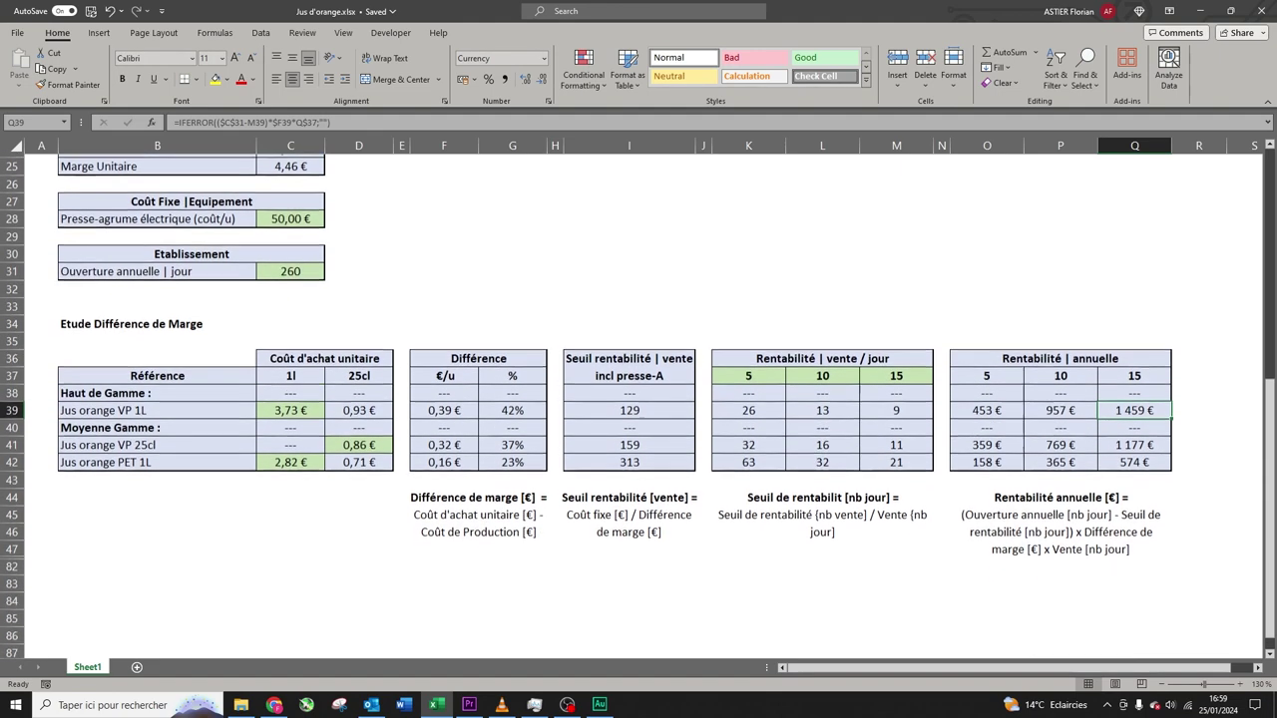
{"action": "scroll", "coordinate": [659, 406], "scroll_direction": "up", "scroll_amount": 1}
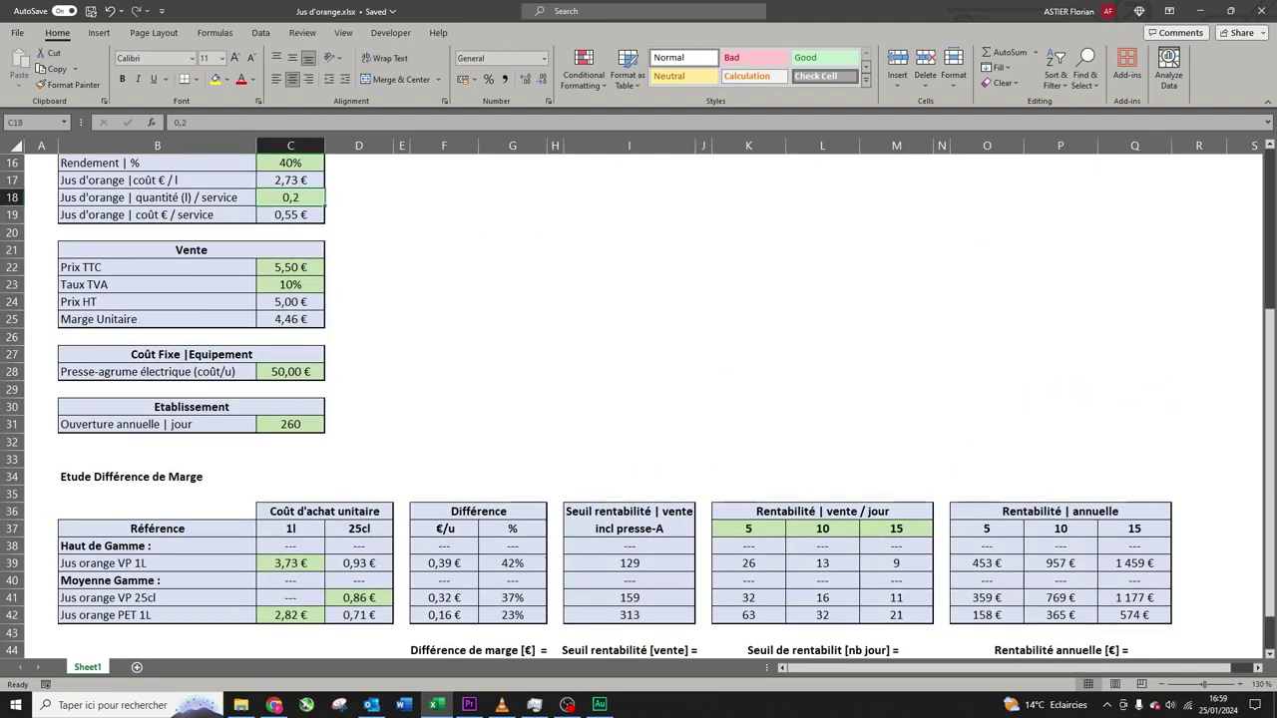
{"action": "scroll", "coordinate": [638, 399], "scroll_direction": "down", "scroll_amount": 6}
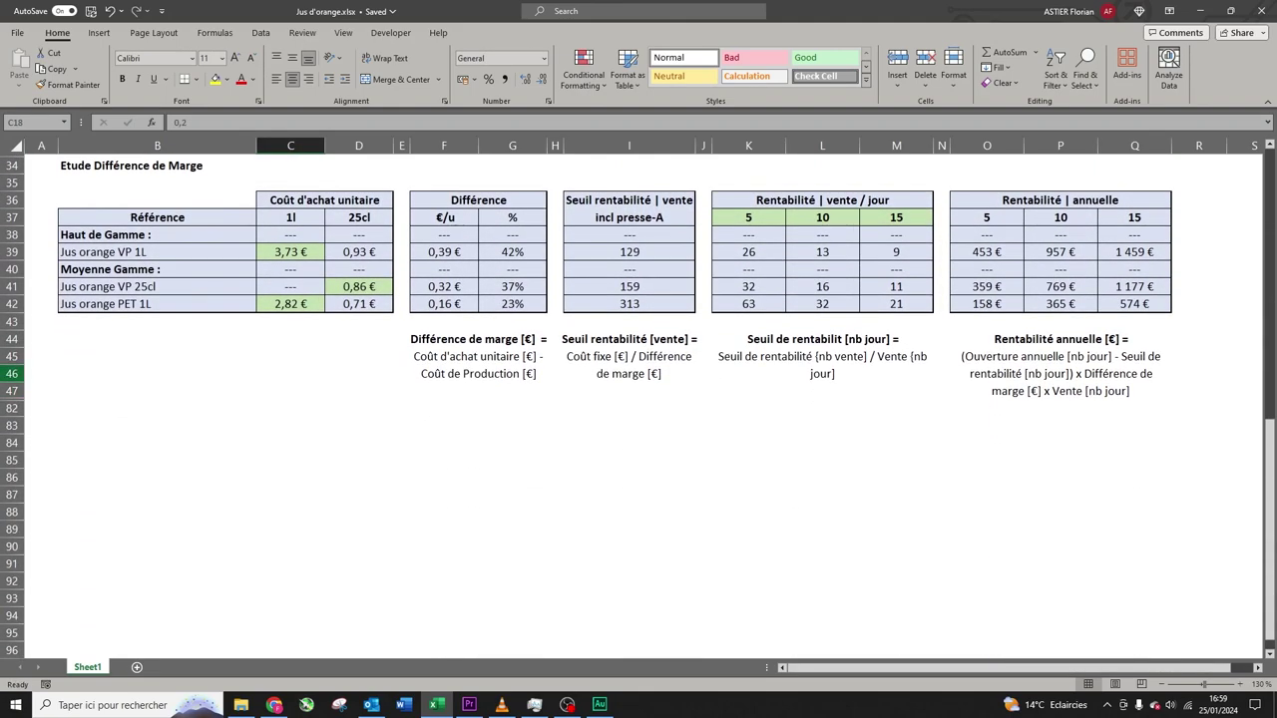
{"action": "left_click_drag", "start_coordinate": [15, 374], "coordinate": [15, 461]}
{"action": "right_click", "coordinate": [18, 460]}
{"action": "left_click", "coordinate": [57, 420]}
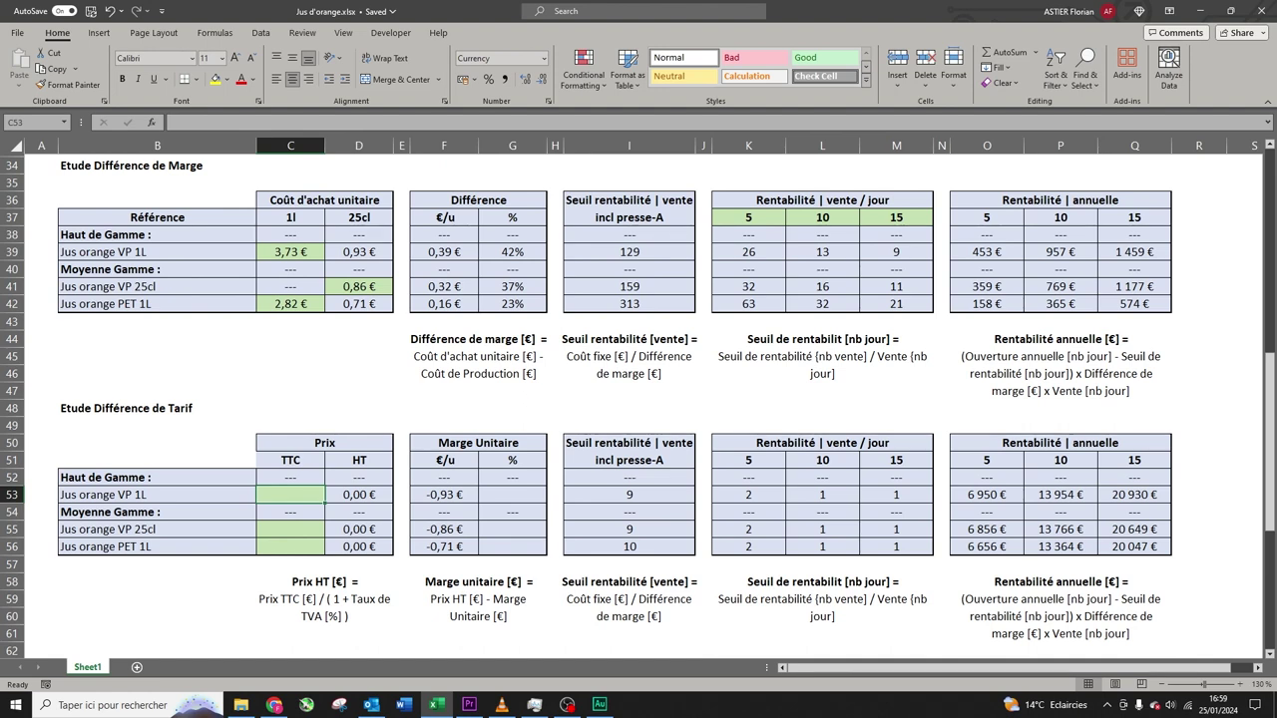
- Enter a TTC price of 4,50 € for VP 1L, VP 25cl and PET 1L in the Etude Différence de Tarif table
{"action": "type", "text": "4,50"}
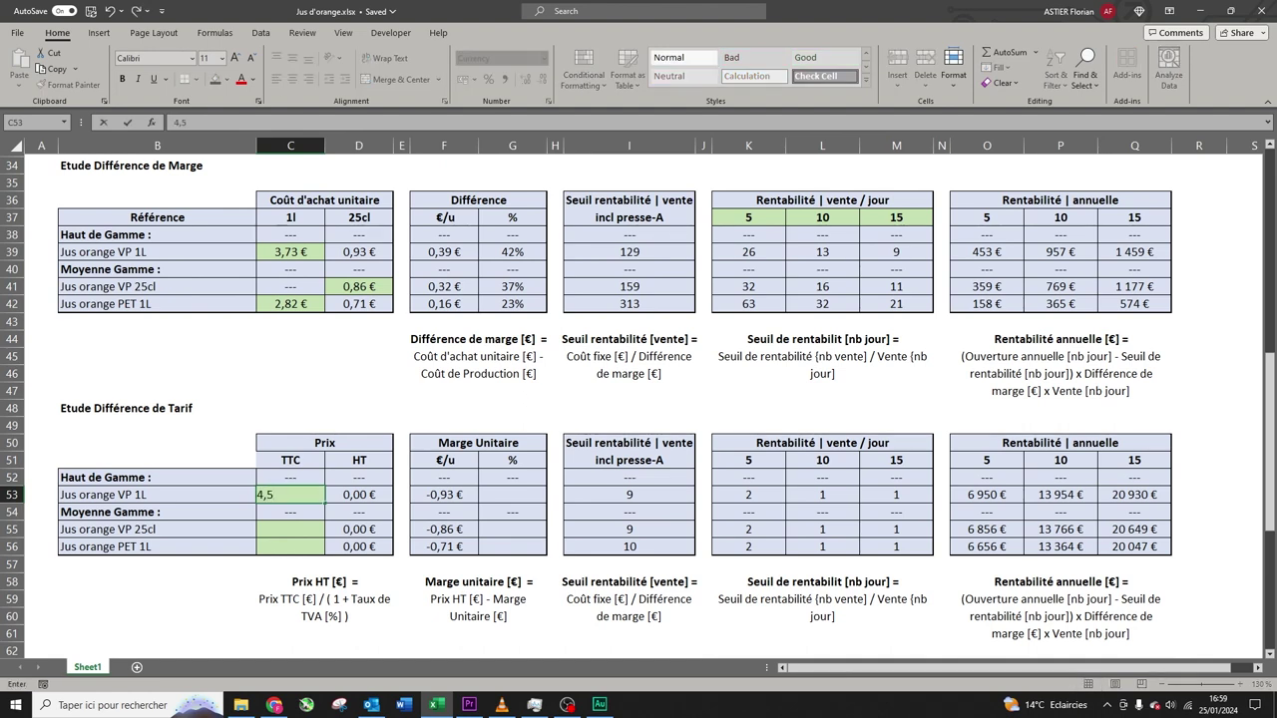
{"action": "key", "text": "Return"}
{"action": "key", "text": "Return"}
{"action": "key", "text": "Return"}
{"action": "type", "text": "4,5"}
{"action": "key", "text": "Return"}
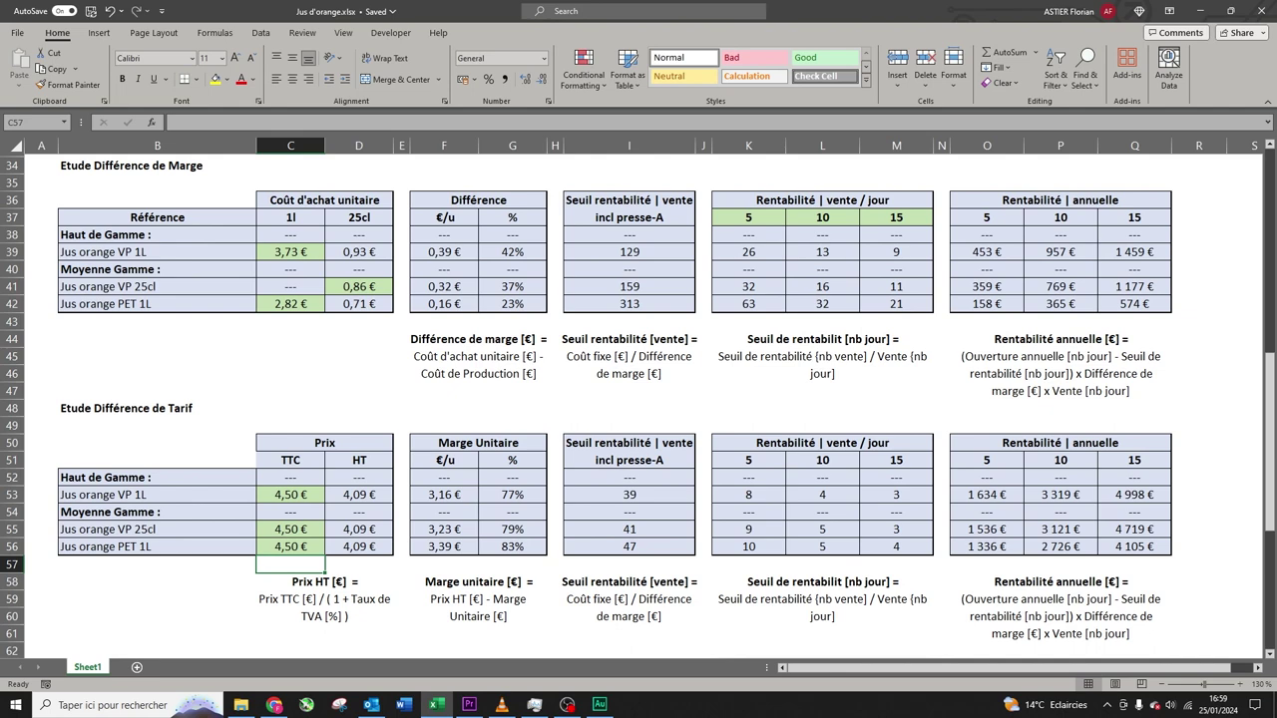
- Compare the unit margins in euros and percent across VP 1L, VP 25cl and PET 1L in the price study
{"action": "left_click", "coordinate": [444, 495]}
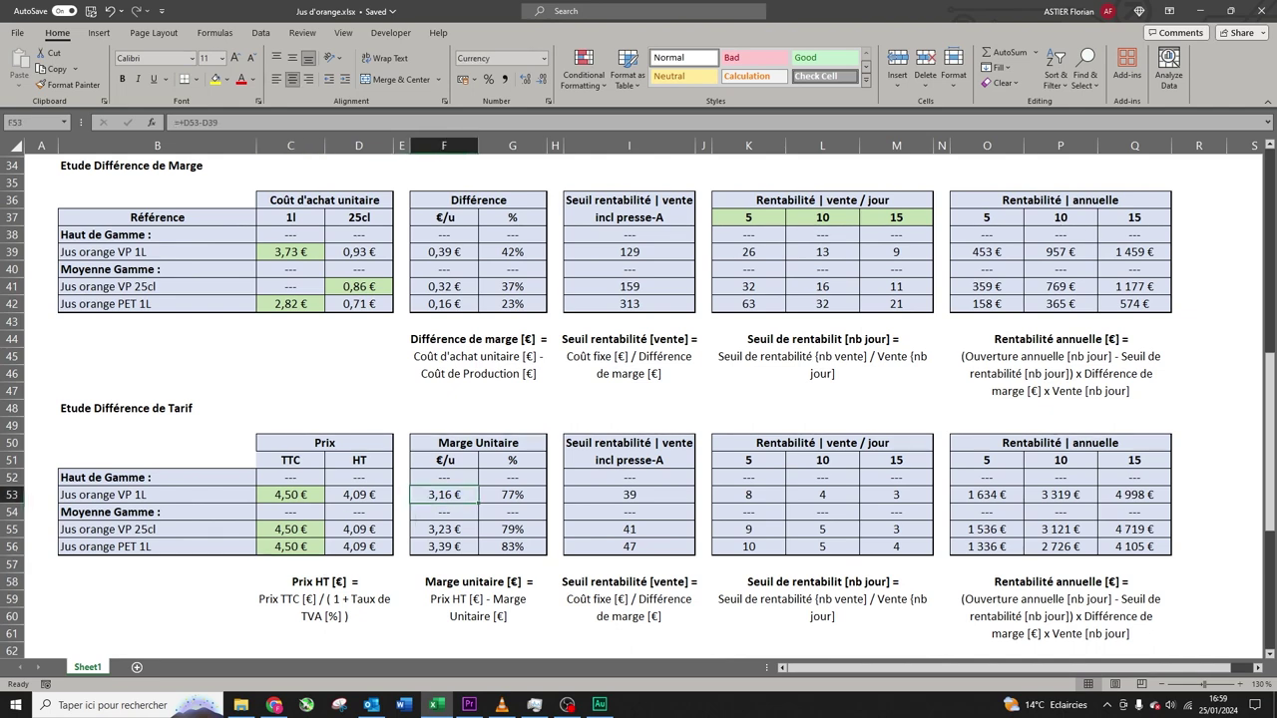
{"action": "left_click", "coordinate": [444, 529]}
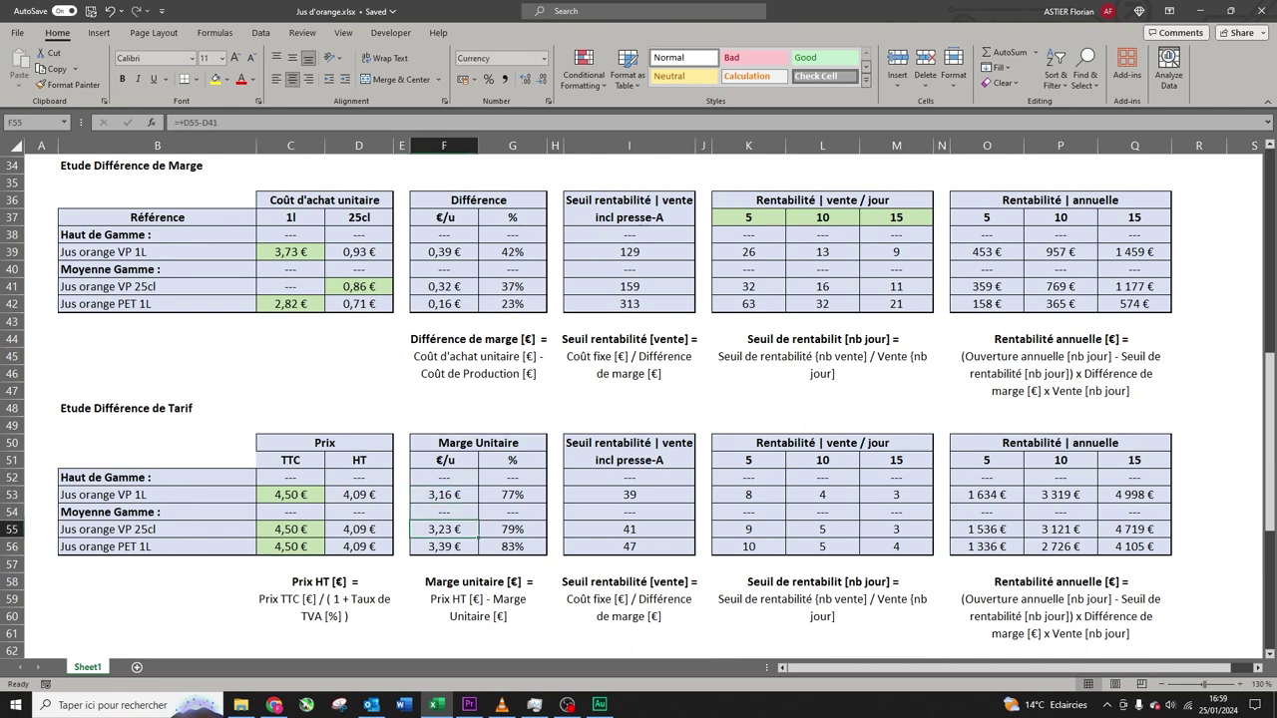
{"action": "left_click", "coordinate": [444, 547]}
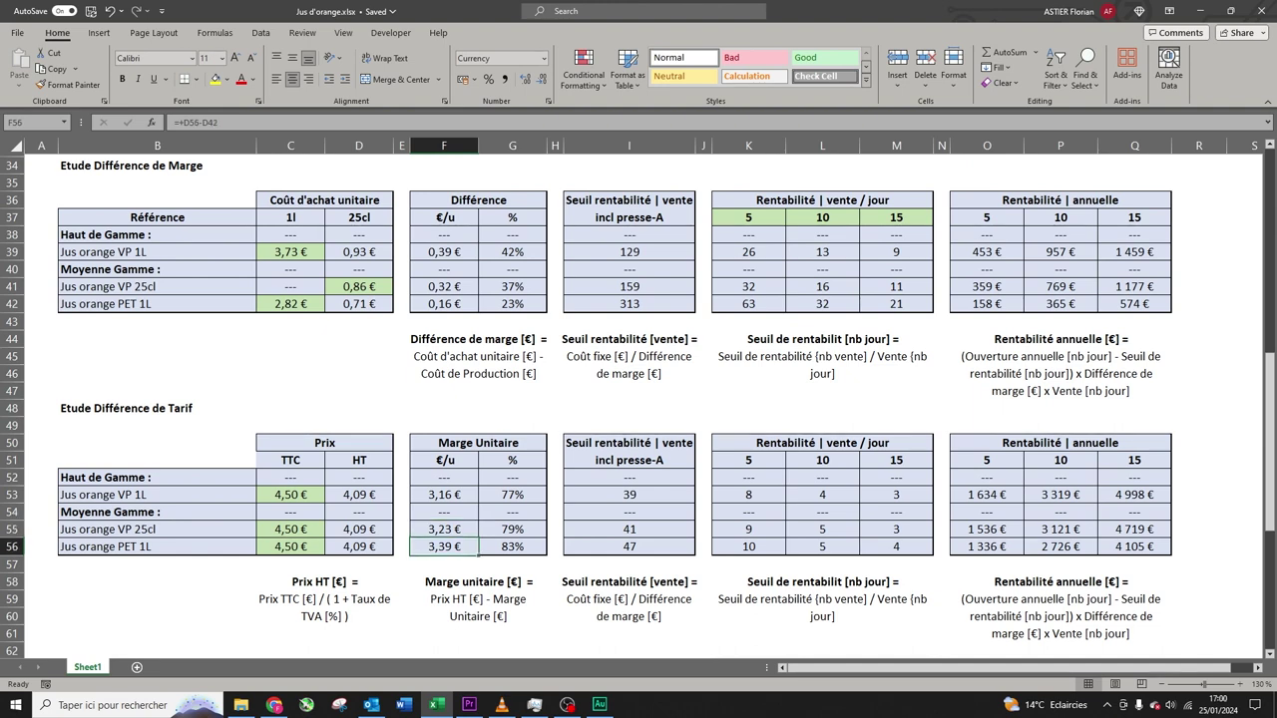
{"action": "left_click", "coordinate": [512, 494]}
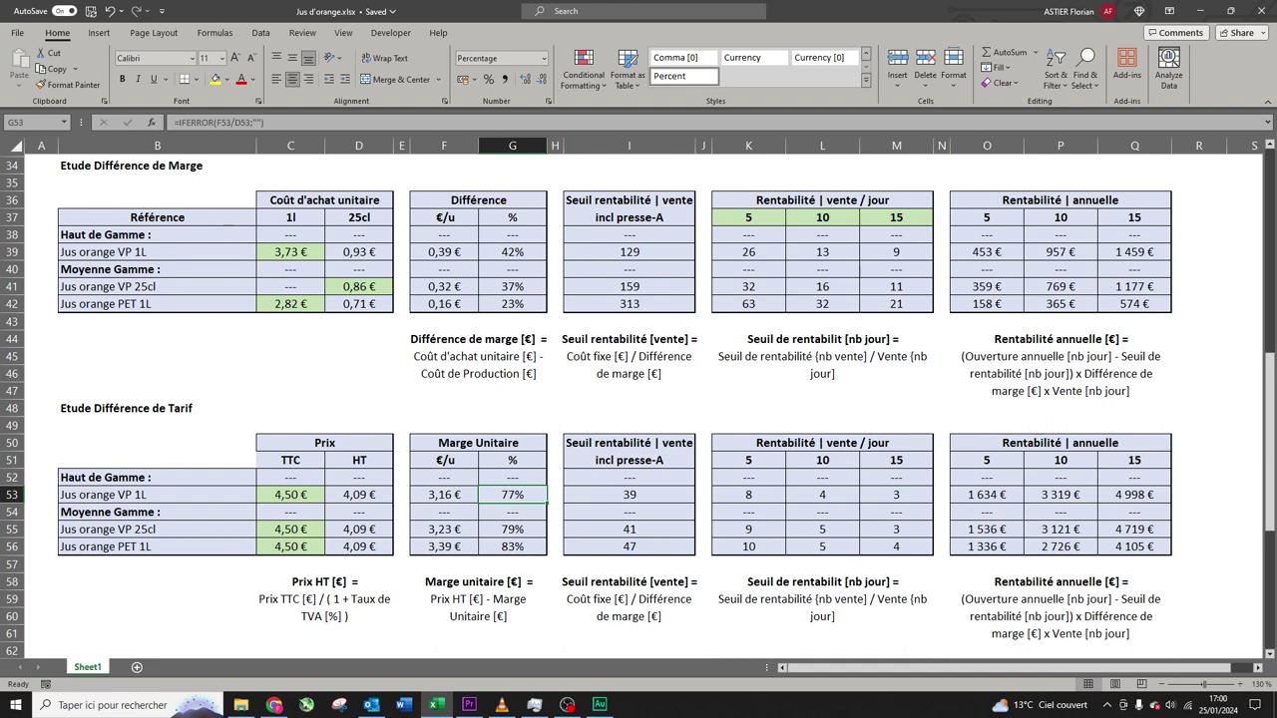
{"action": "left_click", "coordinate": [511, 546]}
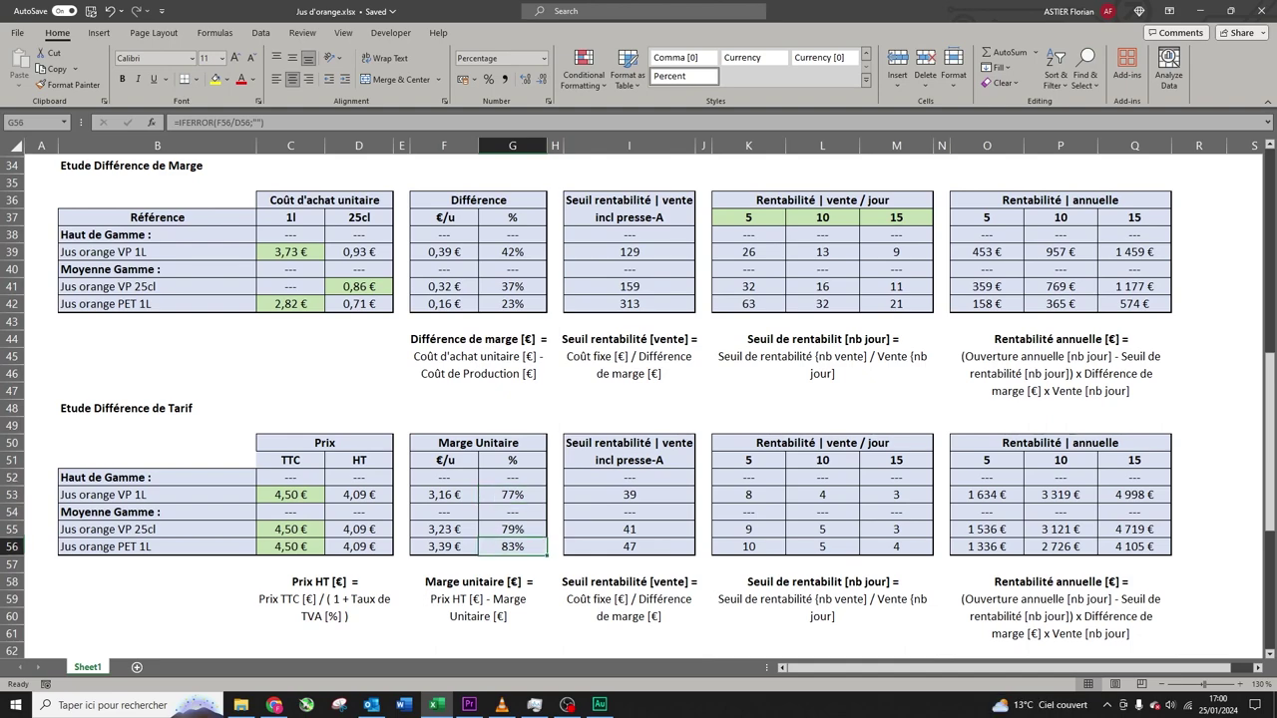
- Check the fresh juice's TTC sale price, and set the orange juice quantity per service to 0,25 l
{"action": "scroll", "coordinate": [638, 399], "scroll_direction": "up", "scroll_amount": 5}
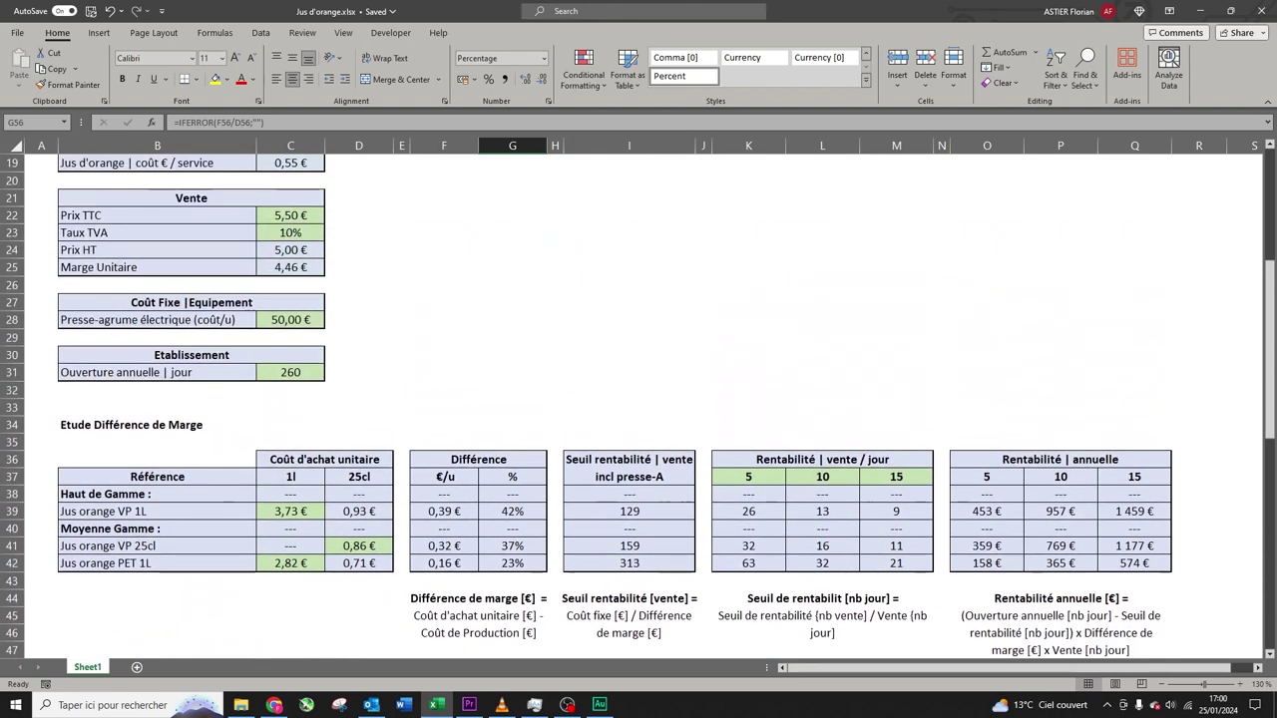
{"action": "left_click", "coordinate": [290, 215]}
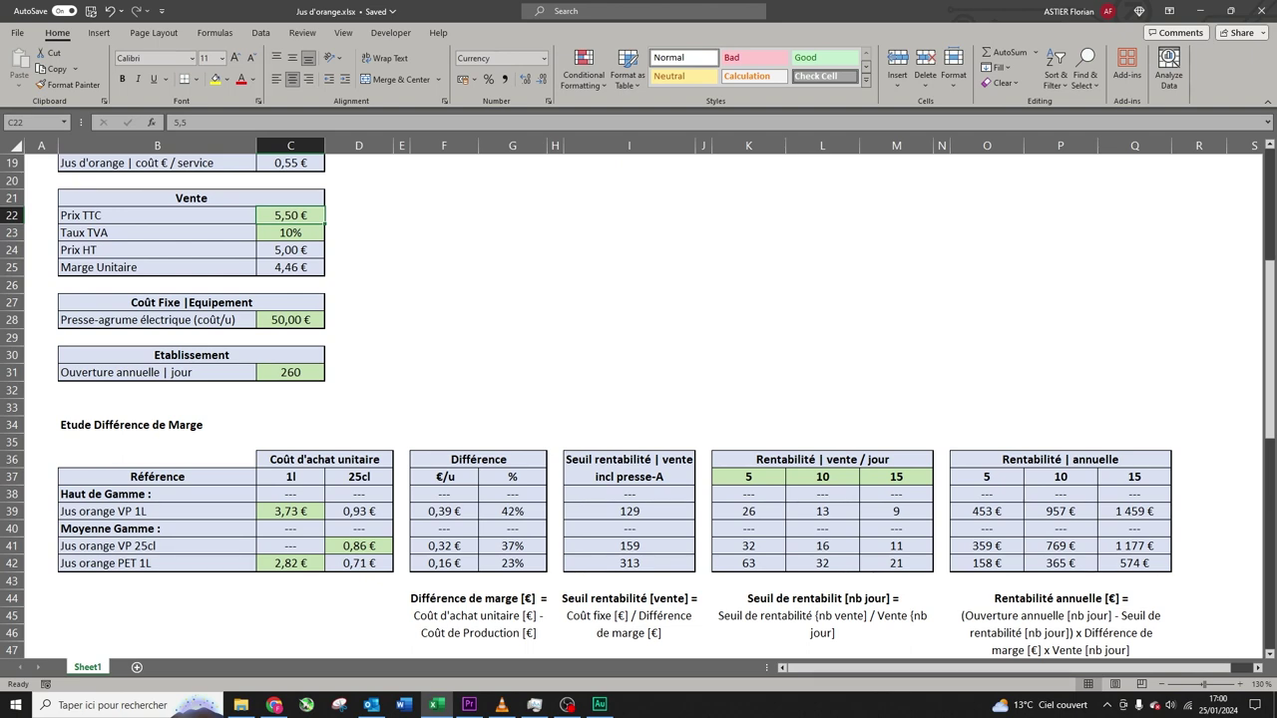
{"action": "scroll", "coordinate": [638, 399], "scroll_direction": "up", "scroll_amount": 2}
{"action": "scroll", "coordinate": [638, 399], "scroll_direction": "up", "scroll_amount": 1}
{"action": "left_click", "coordinate": [291, 250]}
{"action": "type", "text": "0,25"}
{"action": "key", "text": "Return"}
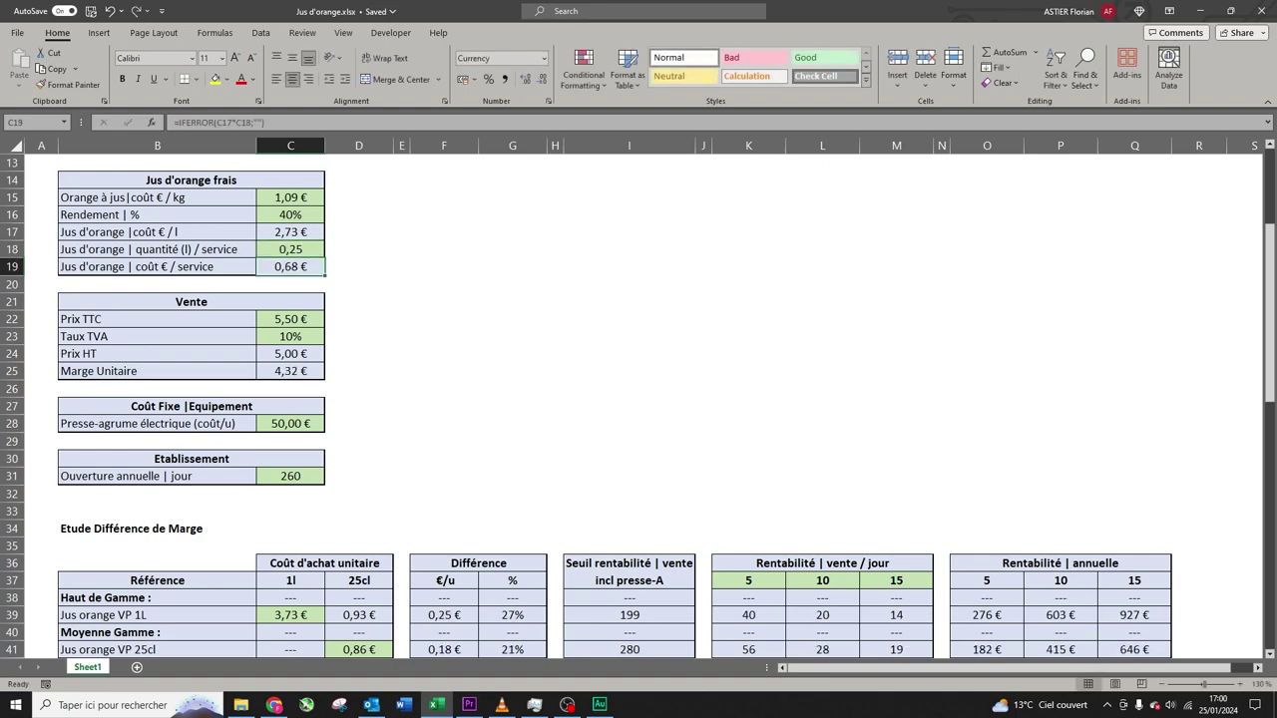
- Review the price study's break-even sales for VP 1L and PET 1L, and its column for 5 sales per day
{"action": "scroll", "coordinate": [638, 399], "scroll_direction": "down", "scroll_amount": 8}
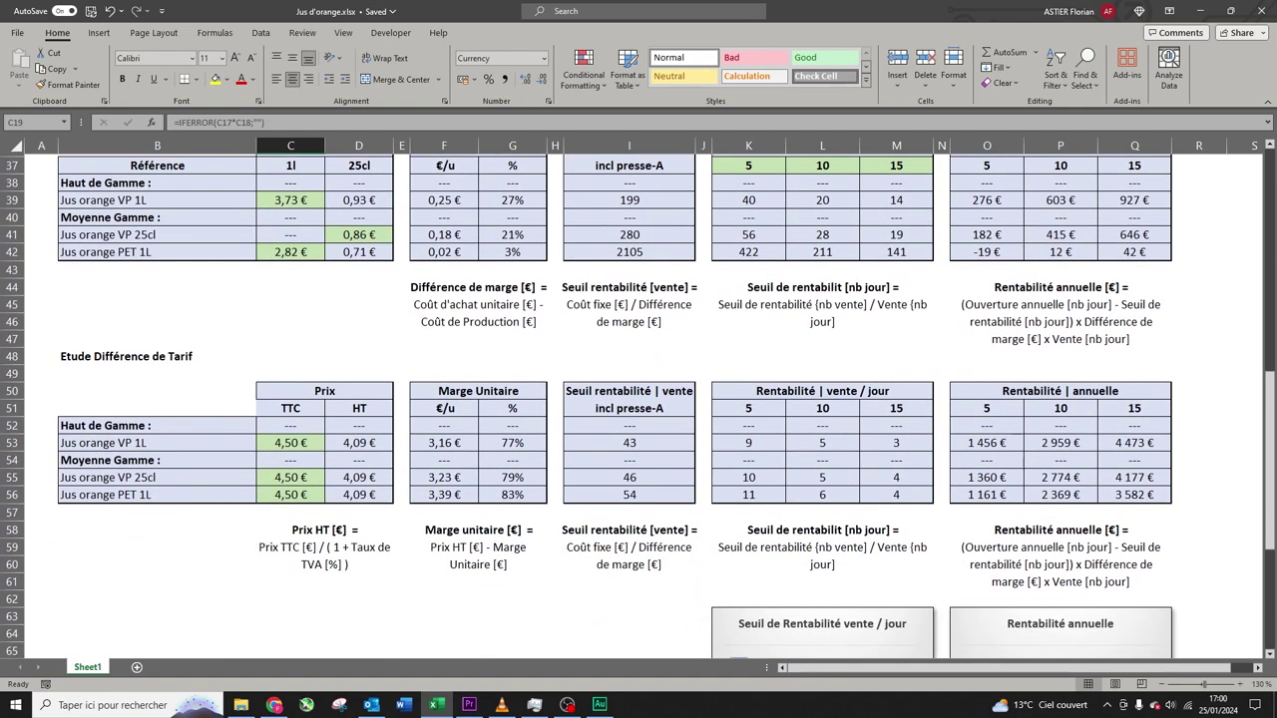
{"action": "left_click", "coordinate": [630, 442]}
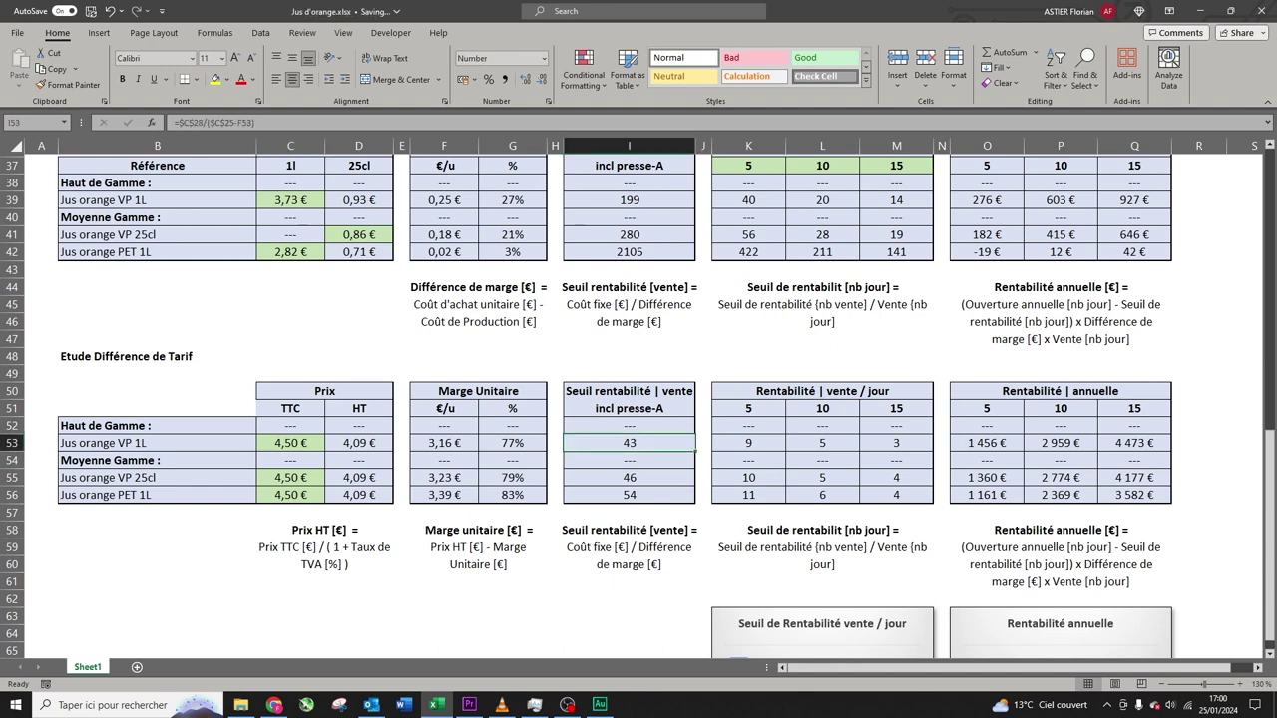
{"action": "left_click", "coordinate": [629, 494]}
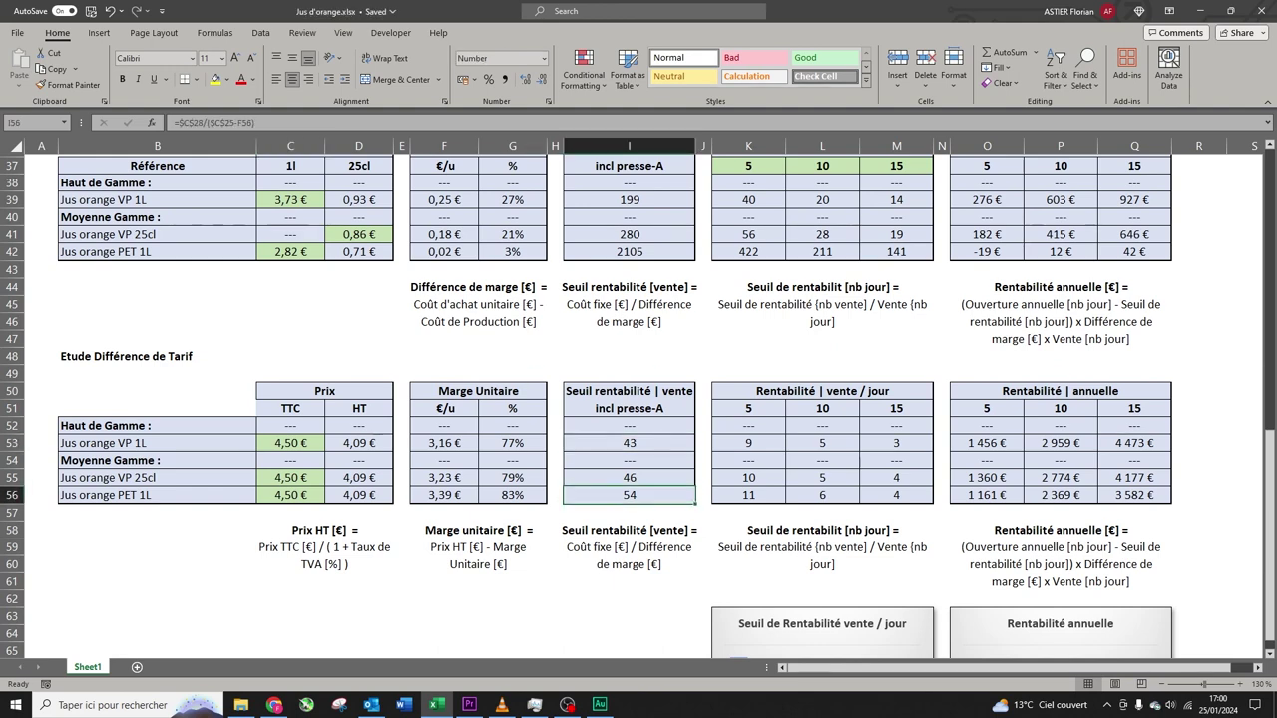
{"action": "left_click", "coordinate": [748, 408]}
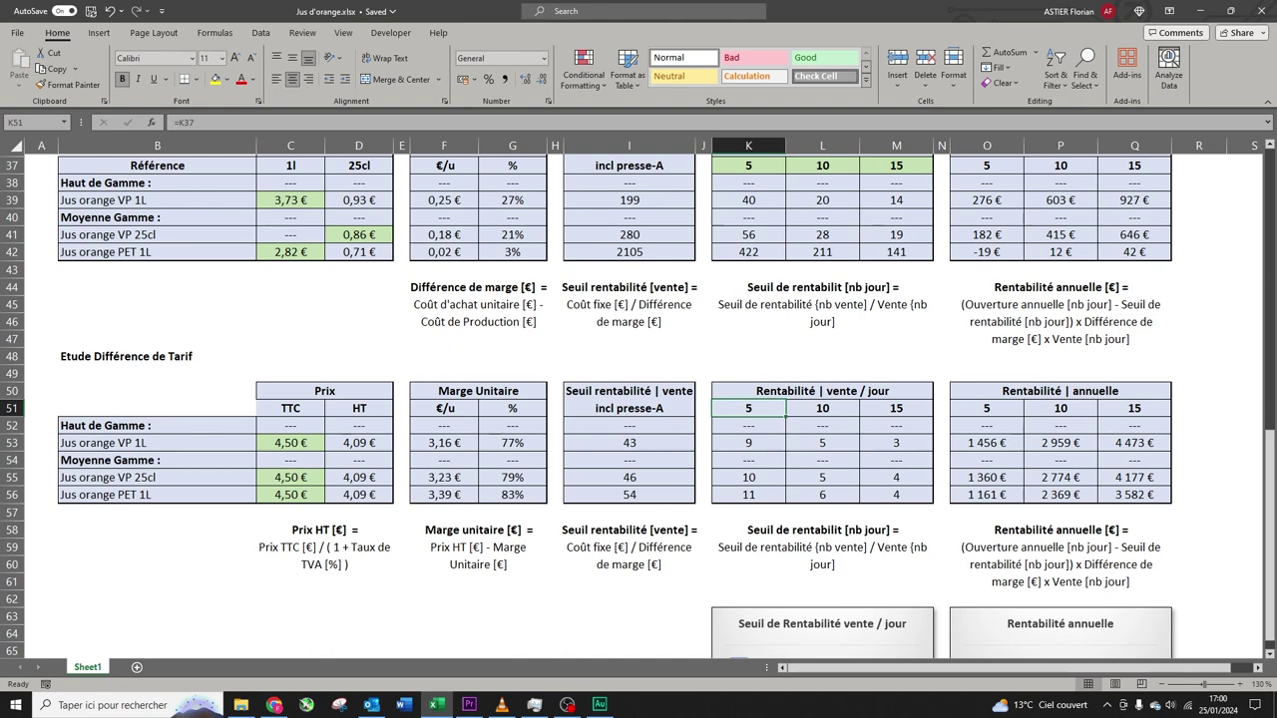
- Compare the price study's break-even days for VP 1L and PET 1L at 5 and 15 sales per day
{"action": "left_click", "coordinate": [748, 443]}
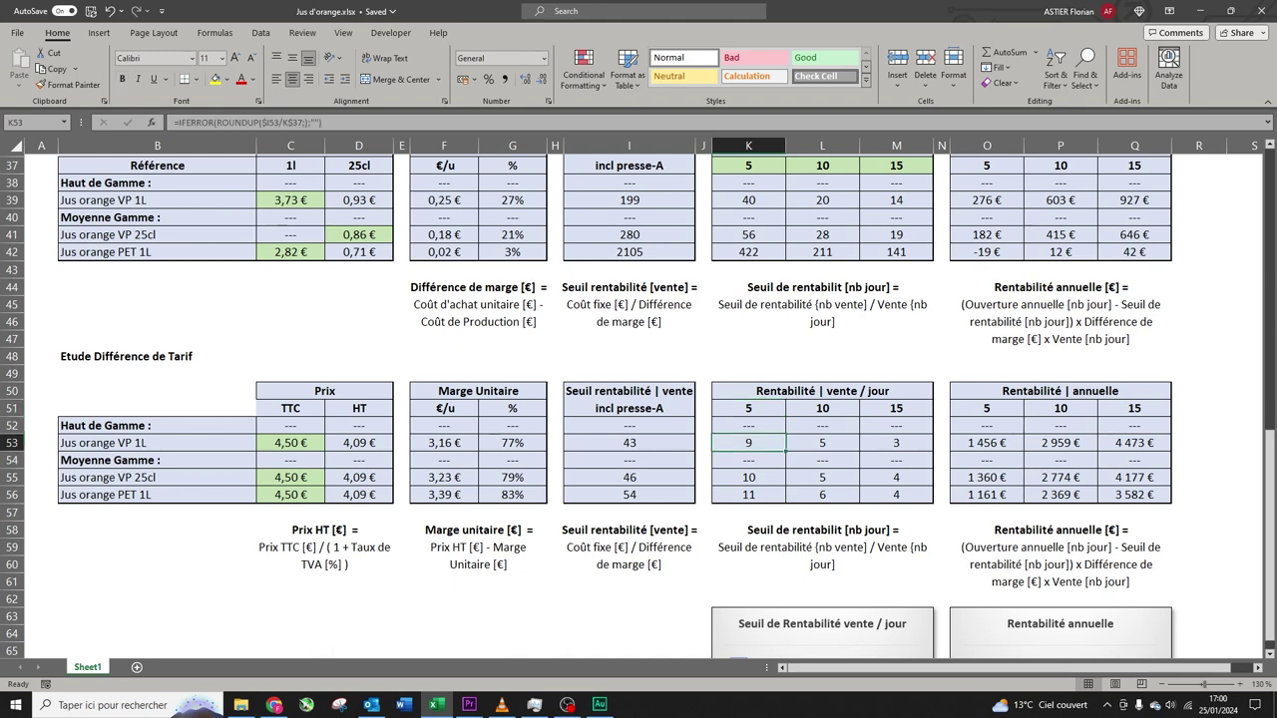
{"action": "left_click", "coordinate": [157, 443]}
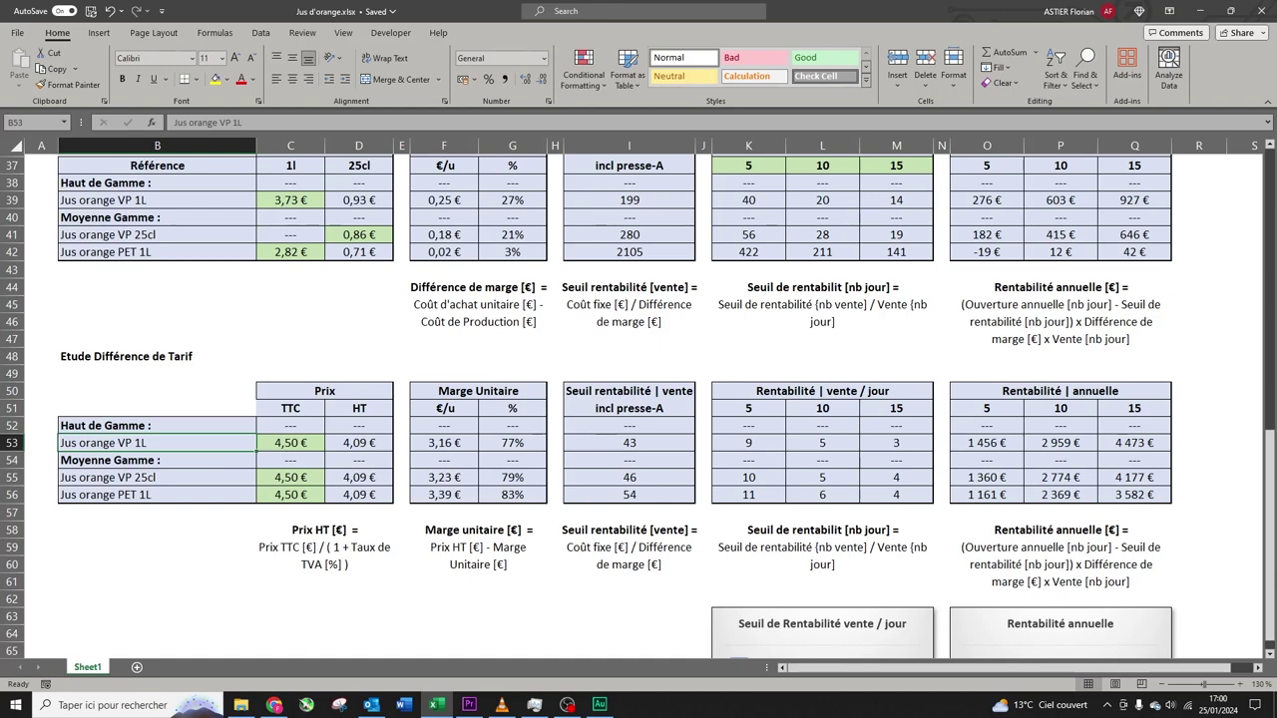
{"action": "left_click", "coordinate": [748, 495]}
{"action": "left_click", "coordinate": [157, 495]}
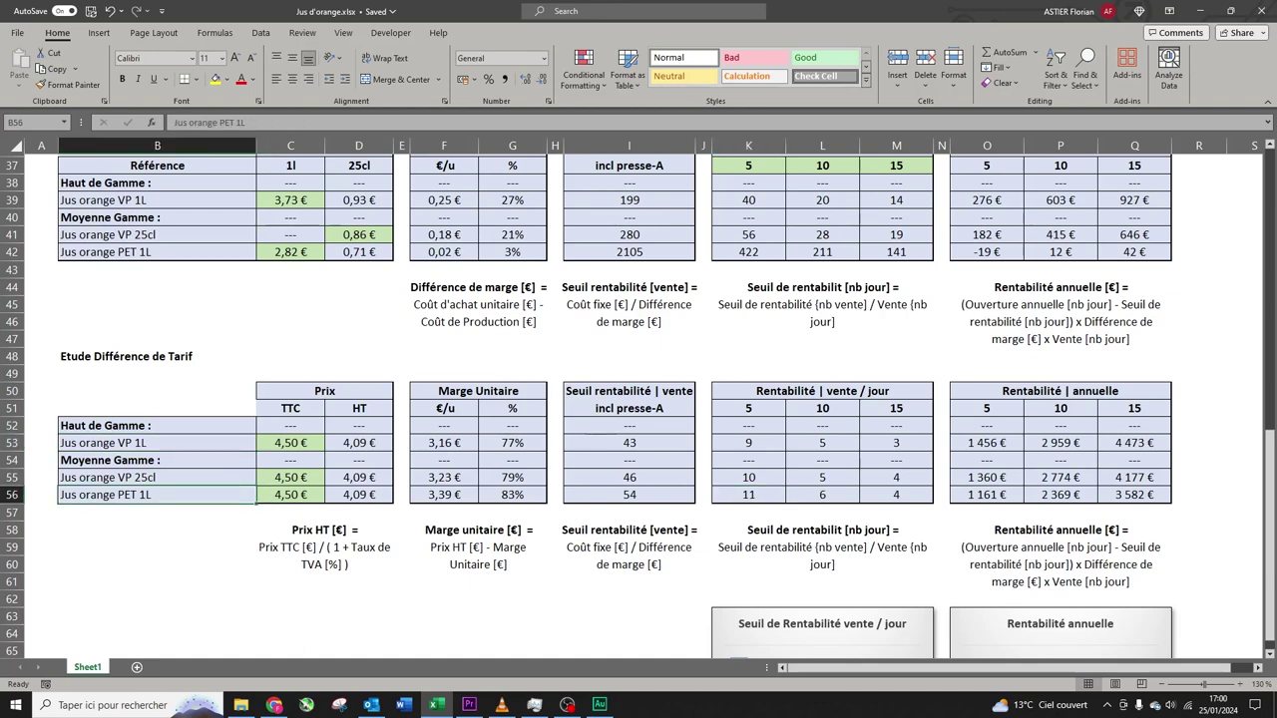
{"action": "left_click", "coordinate": [896, 408]}
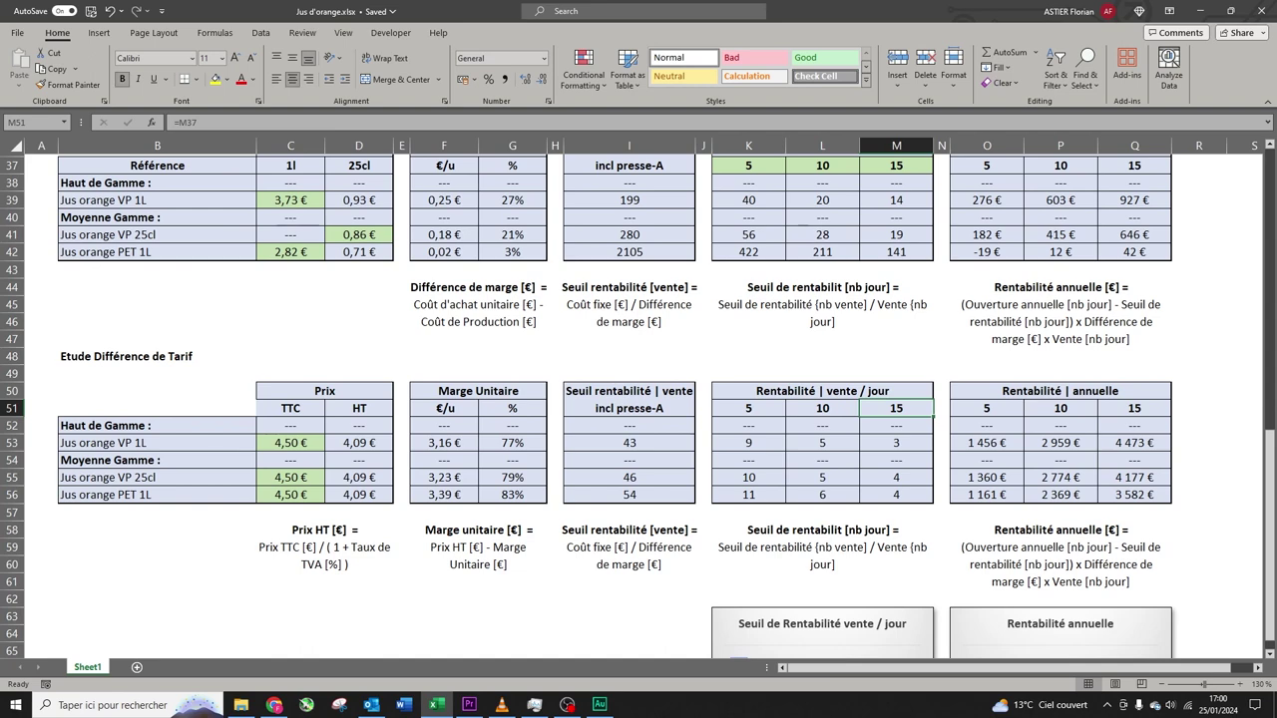
{"action": "left_click_drag", "start_coordinate": [896, 494], "coordinate": [896, 443]}
{"action": "left_click", "coordinate": [823, 373]}
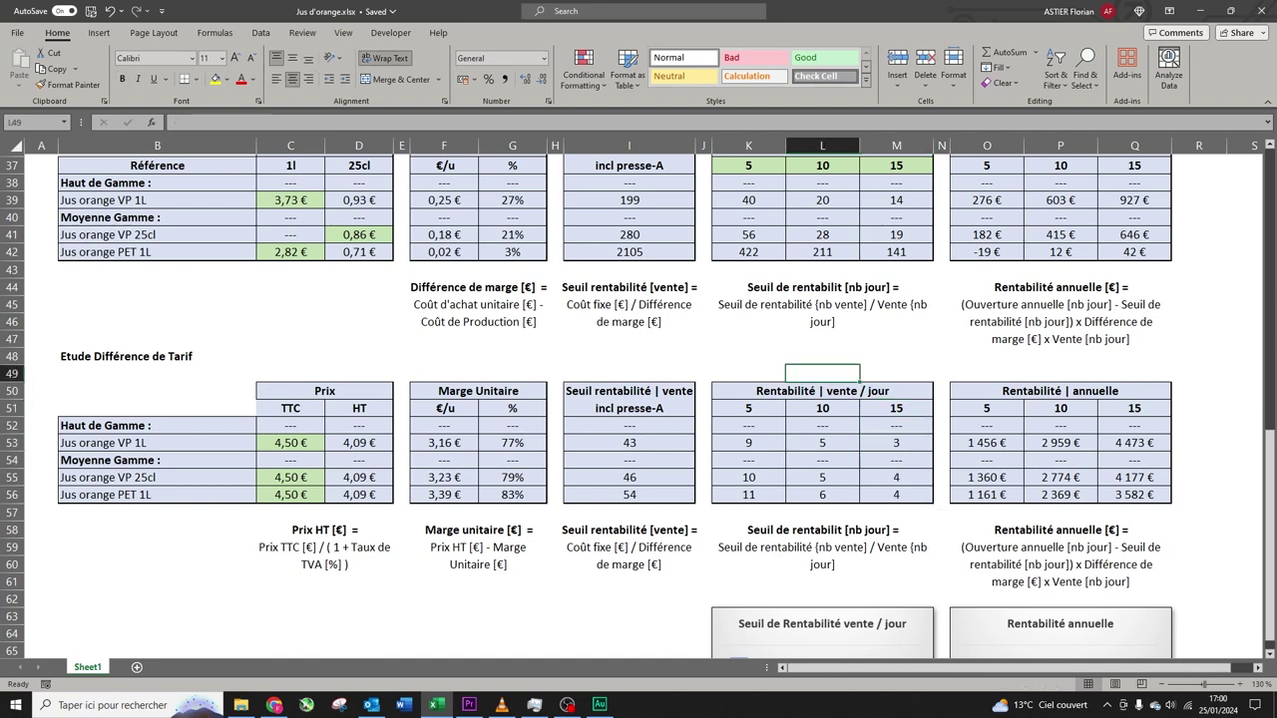
{"action": "left_click", "coordinate": [942, 356]}
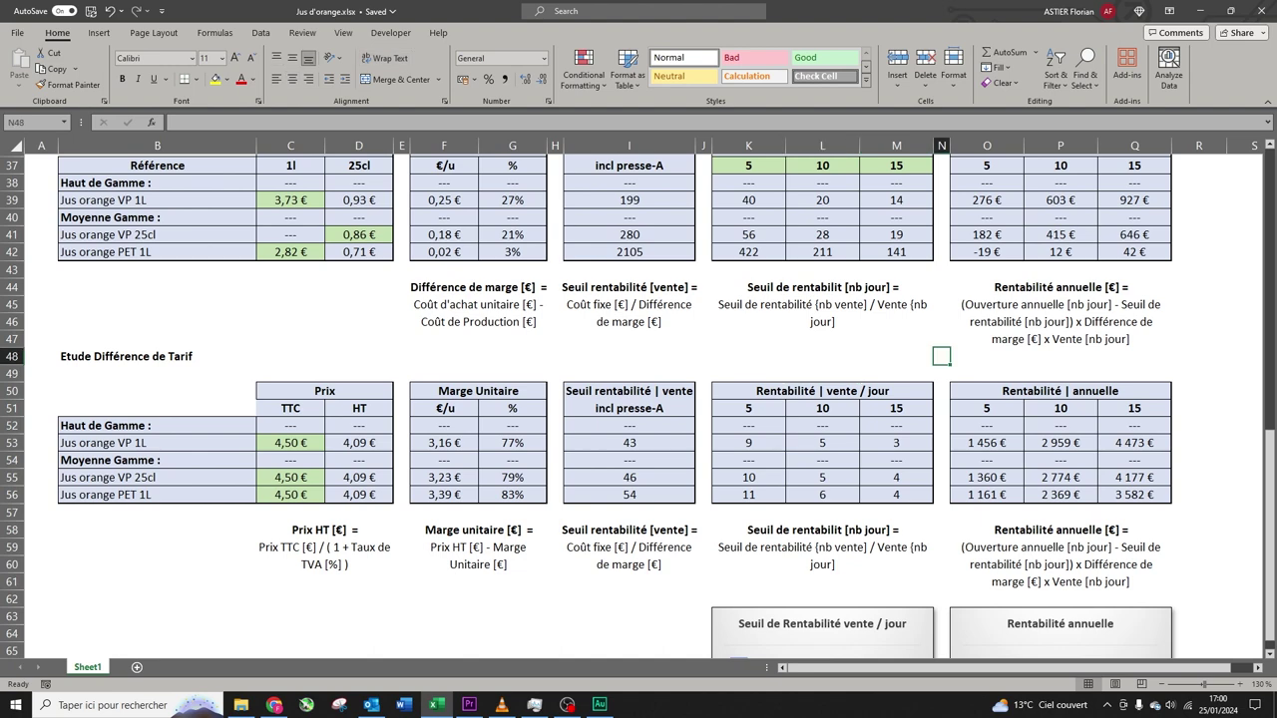
- Review the price study's annual profitability for VP 1L, VP 25cl and PET 1L at 5, 10 and 15 sales per day
{"action": "left_click", "coordinate": [987, 442]}
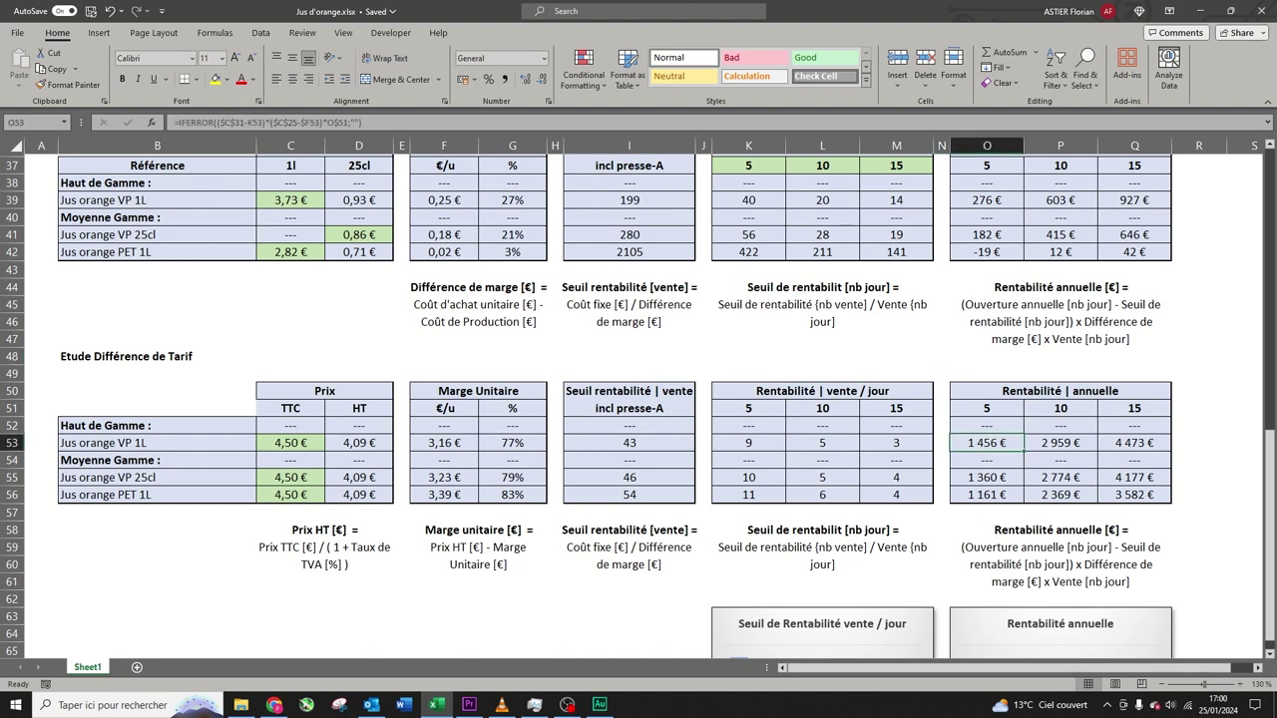
{"action": "left_click_drag", "start_coordinate": [987, 441], "coordinate": [1134, 442]}
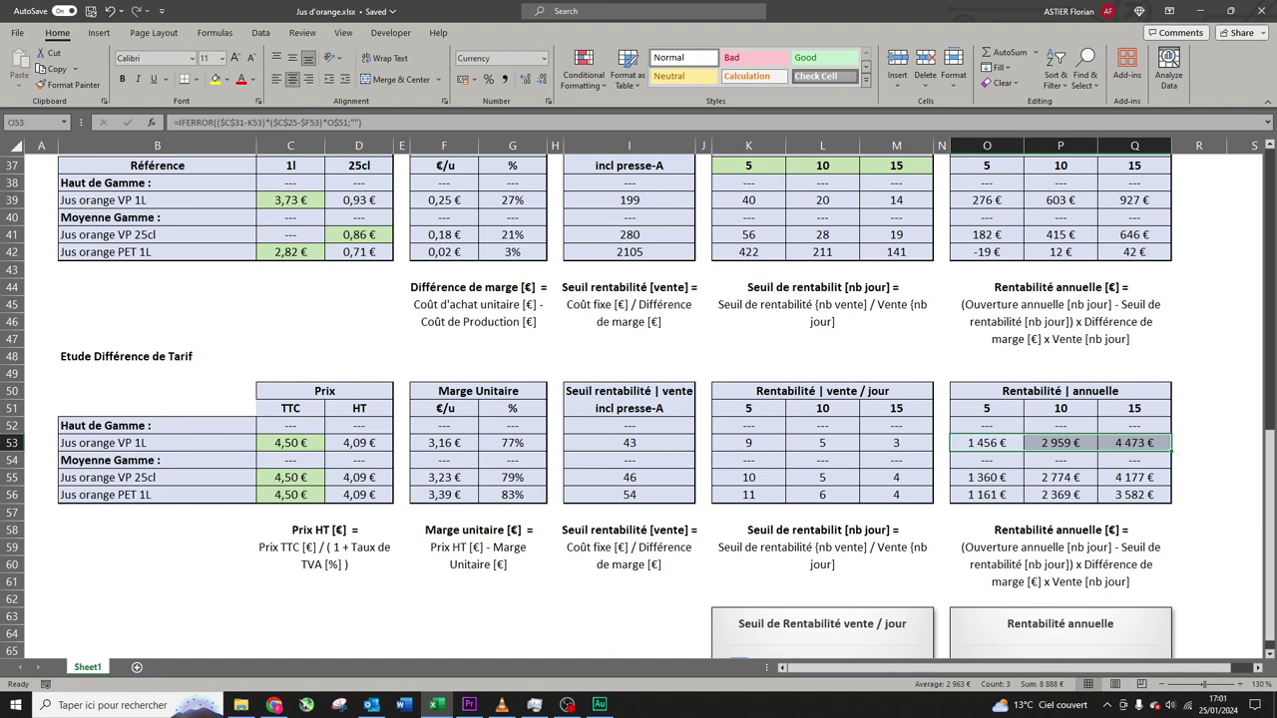
{"action": "left_click_drag", "start_coordinate": [986, 476], "coordinate": [1134, 477]}
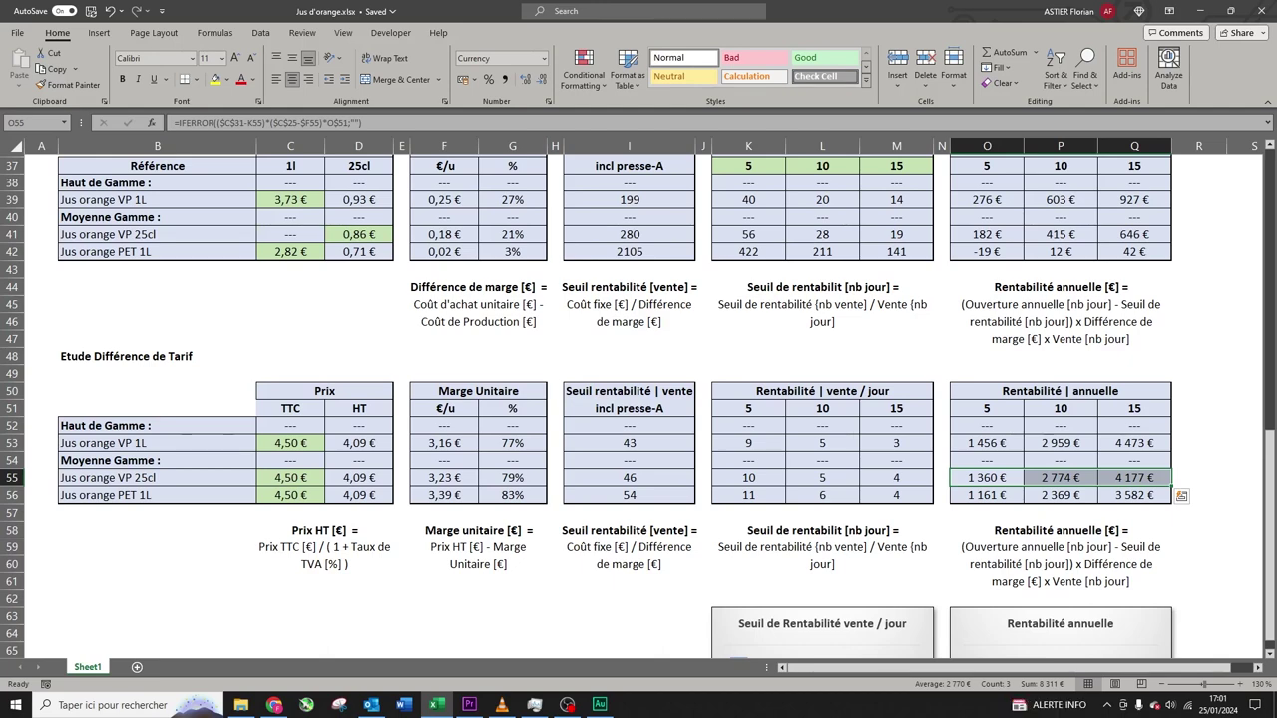
{"action": "left_click", "coordinate": [986, 495]}
{"action": "left_click_drag", "start_coordinate": [987, 494], "coordinate": [1134, 495]}
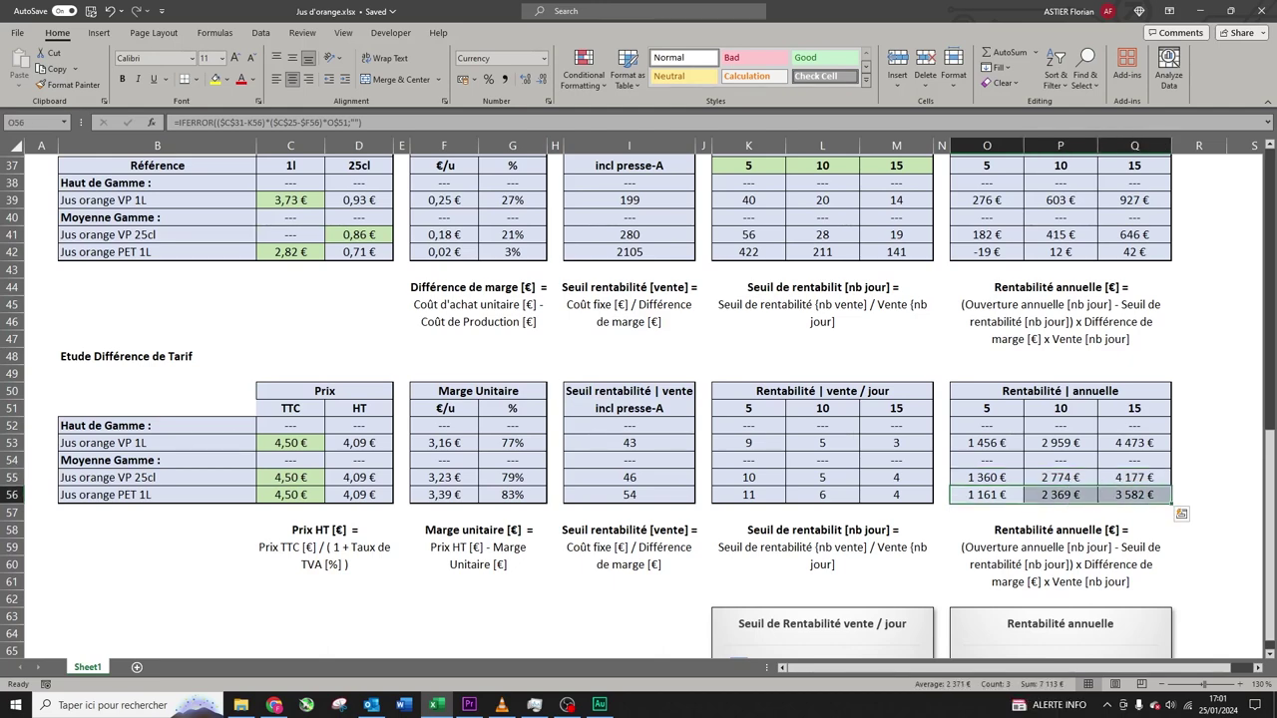
{"action": "left_click", "coordinate": [822, 323]}
- Set the three sales-per-day scenarios in the Etude Différence de Marge table to 4, 6 and 8
{"action": "scroll", "coordinate": [637, 405], "scroll_direction": "up", "scroll_amount": 1}
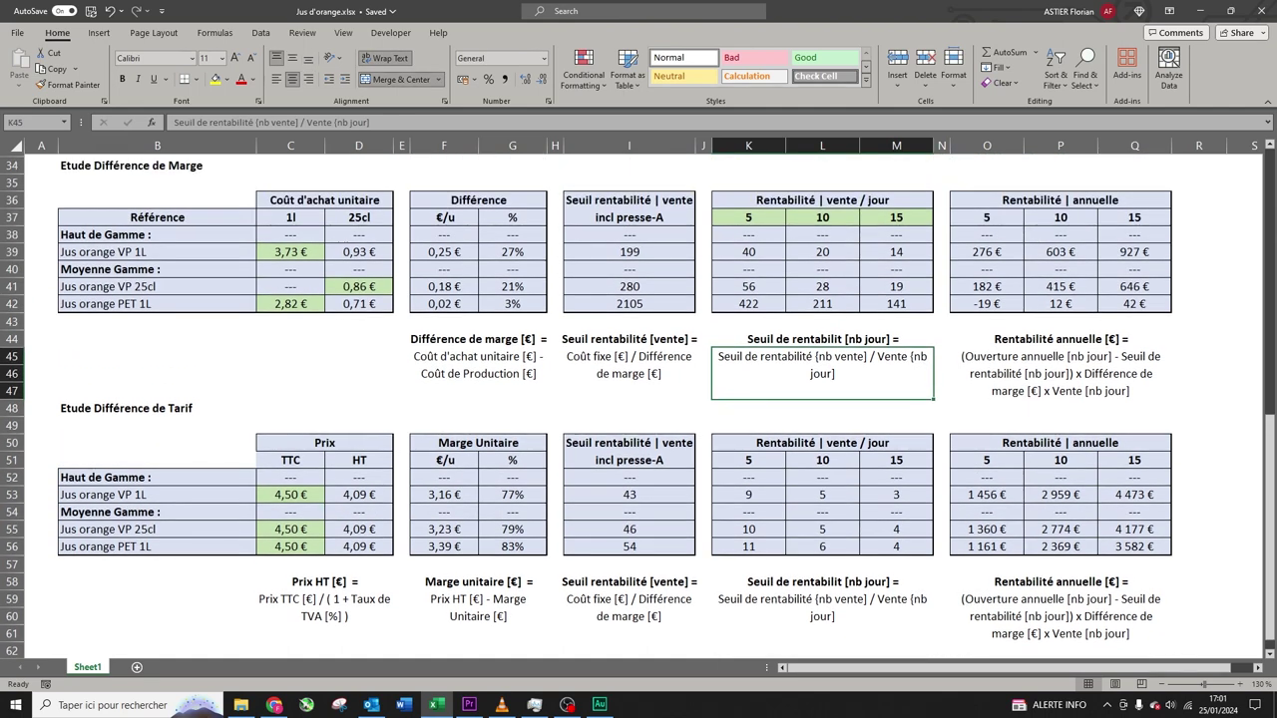
{"action": "left_click", "coordinate": [896, 217]}
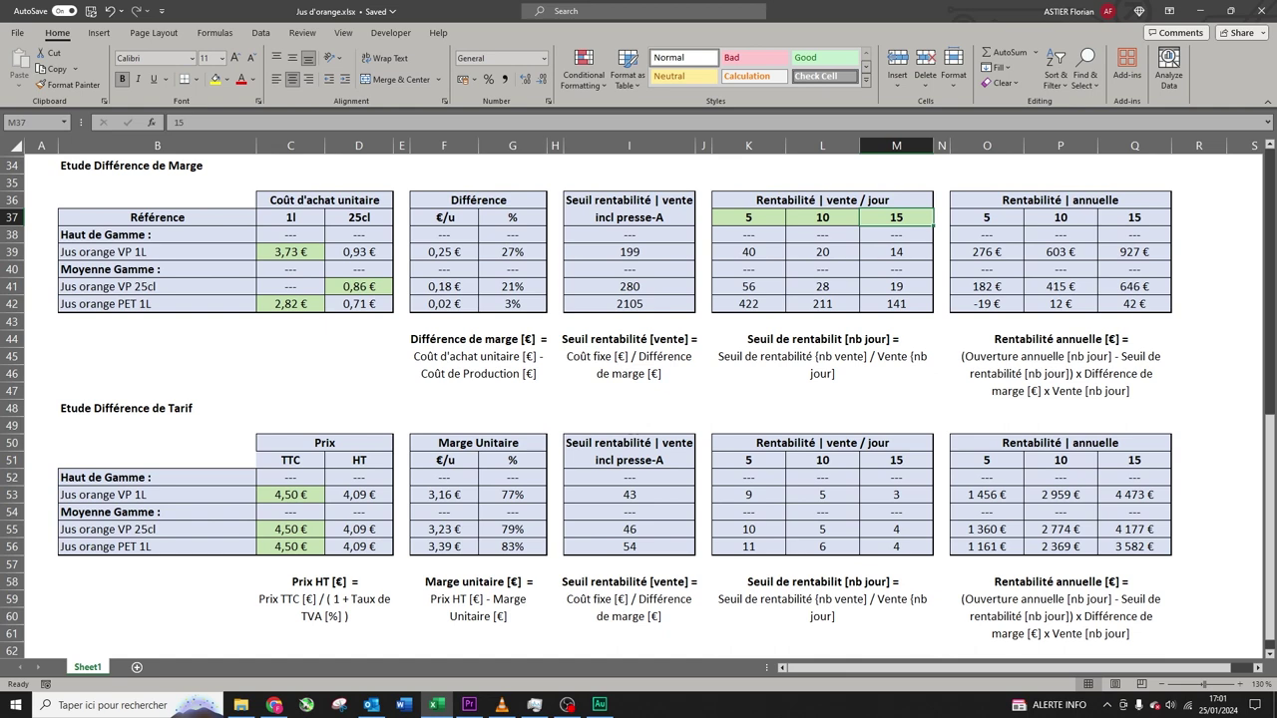
{"action": "left_click", "coordinate": [748, 217]}
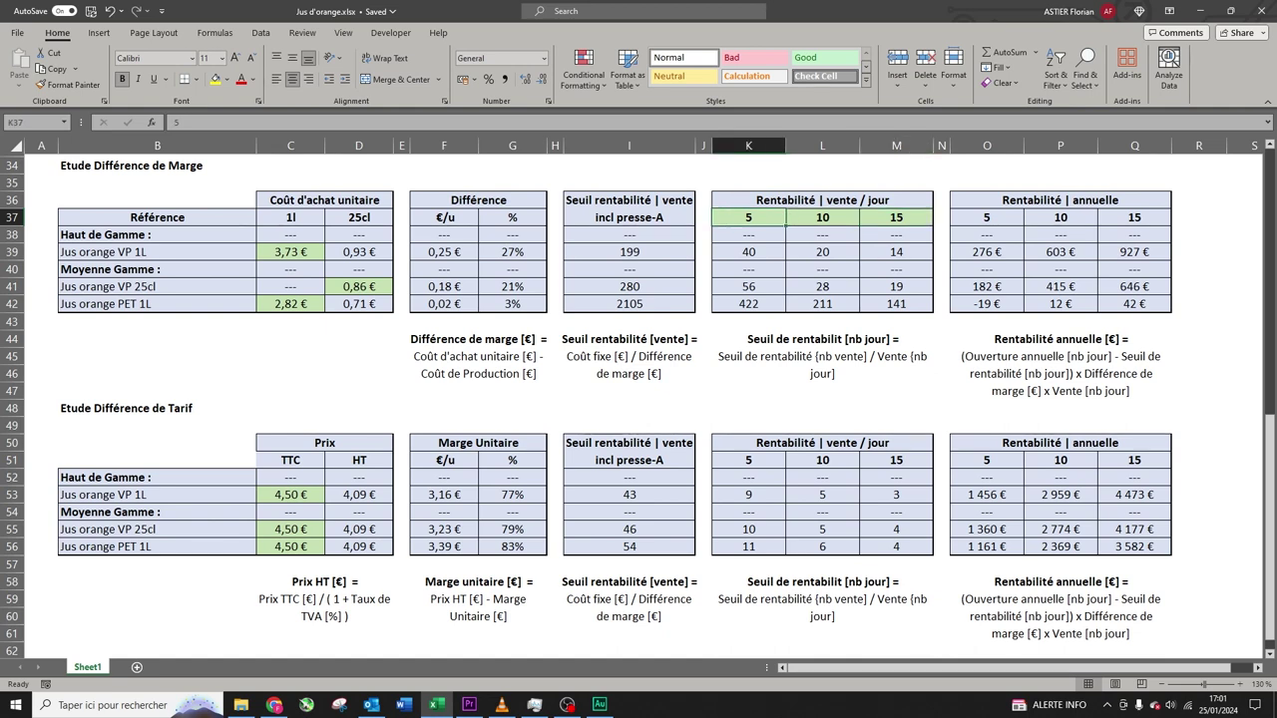
{"action": "type", "text": "4"}
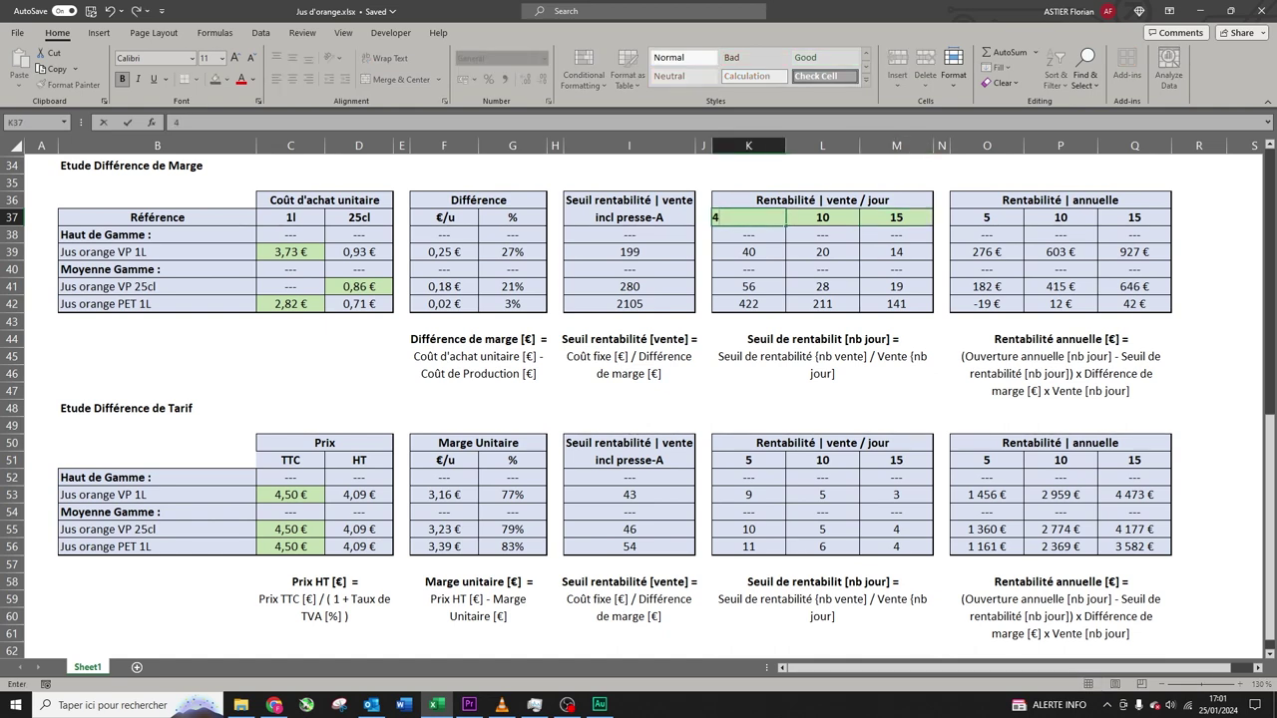
{"action": "key", "text": "Tab"}
{"action": "type", "text": "6"}
{"action": "key", "text": "Tab"}
{"action": "type", "text": "8"}
{"action": "key", "text": "Return"}
- Review the price study's annual profitability figures and the break-even and annual profitability charts for the three sales scenarios
{"action": "left_click_drag", "start_coordinate": [987, 494], "coordinate": [1134, 547]}
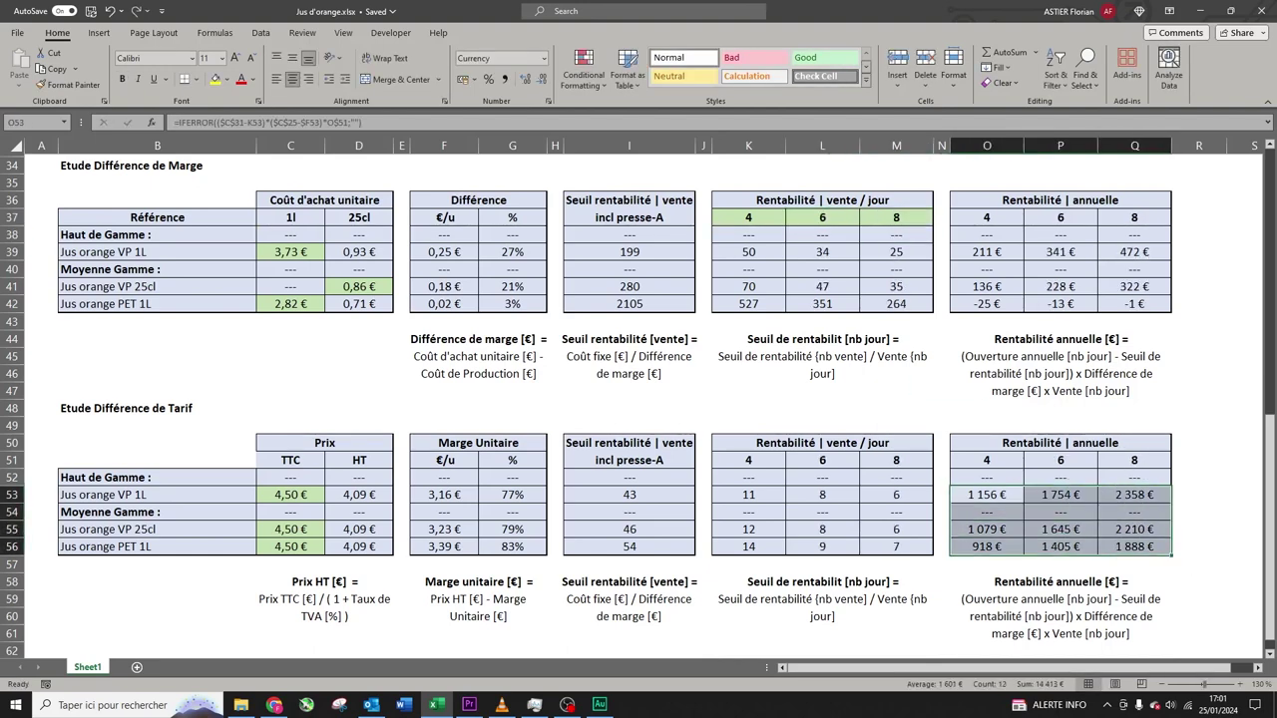
{"action": "scroll", "coordinate": [743, 399], "scroll_direction": "down", "scroll_amount": 5}
{"action": "left_click_drag", "start_coordinate": [658, 375], "coordinate": [1200, 654]}
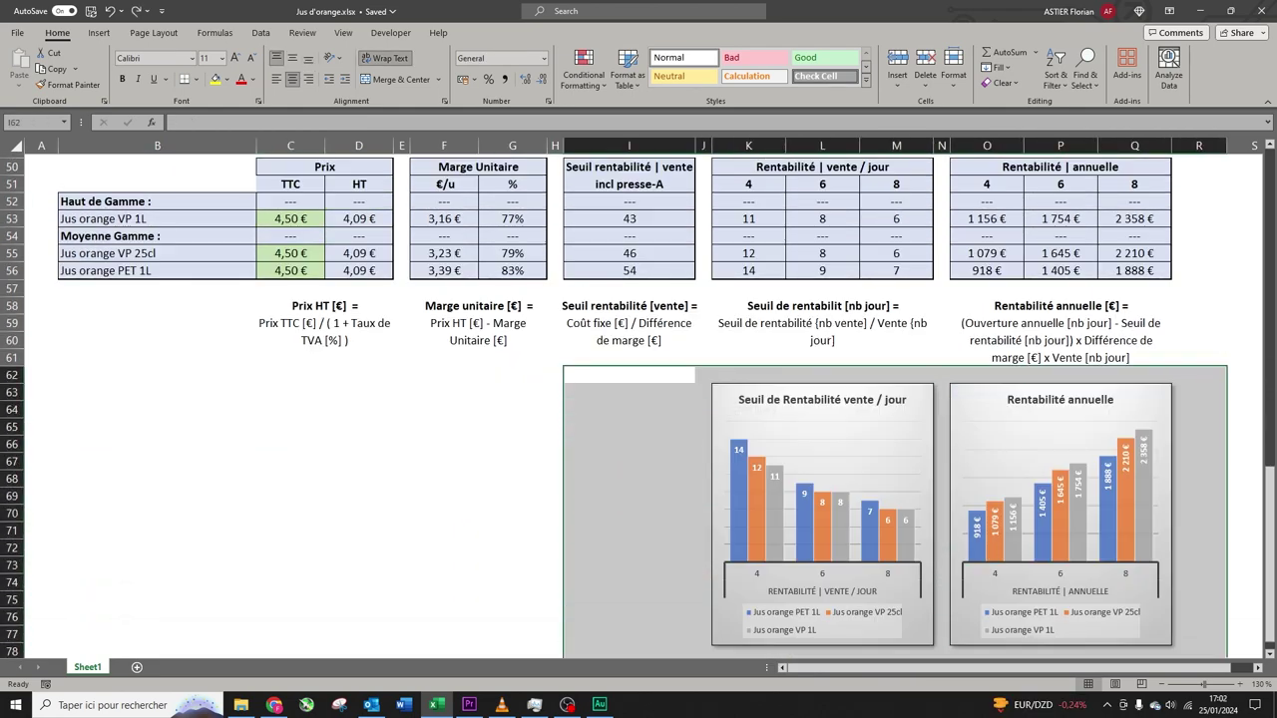
{"action": "left_click", "coordinate": [512, 462]}
- Set the orange juice quantity per service to 0,2 l
{"action": "scroll", "coordinate": [639, 399], "scroll_direction": "up", "scroll_amount": 10}
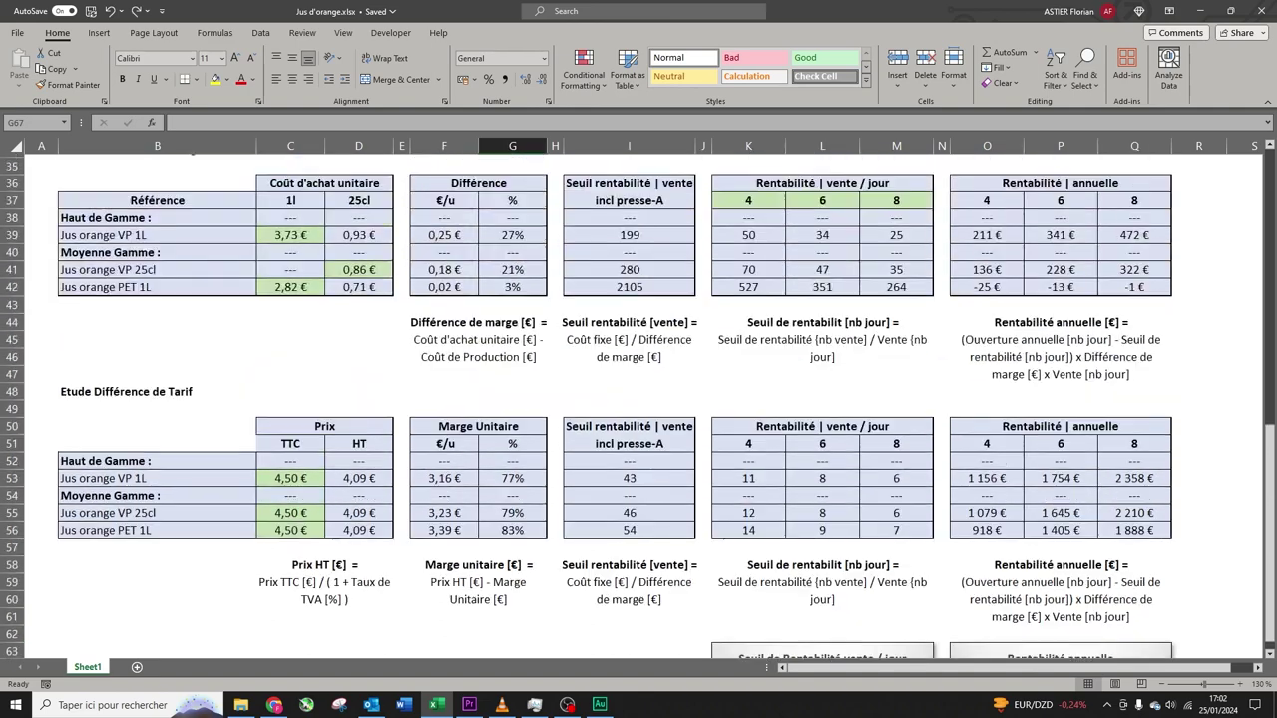
{"action": "scroll", "coordinate": [639, 398], "scroll_direction": "up", "scroll_amount": 1}
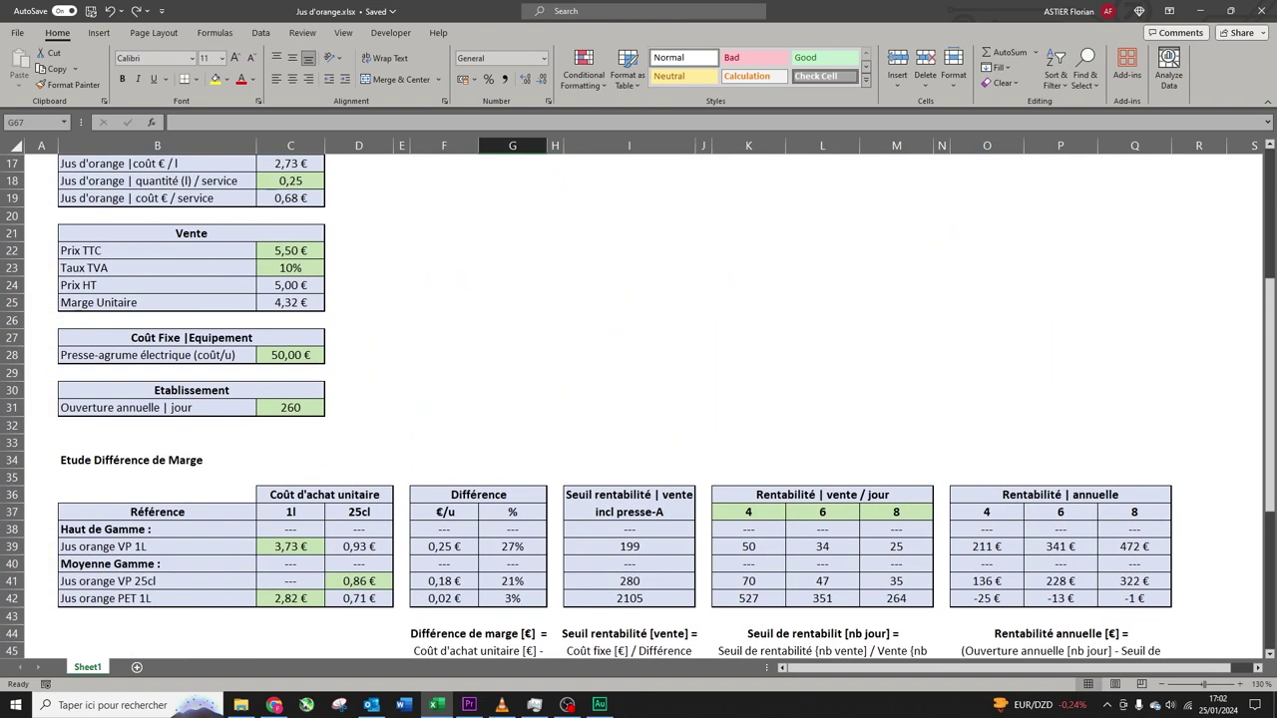
{"action": "left_click", "coordinate": [290, 180]}
{"action": "type", "text": "0,2"}
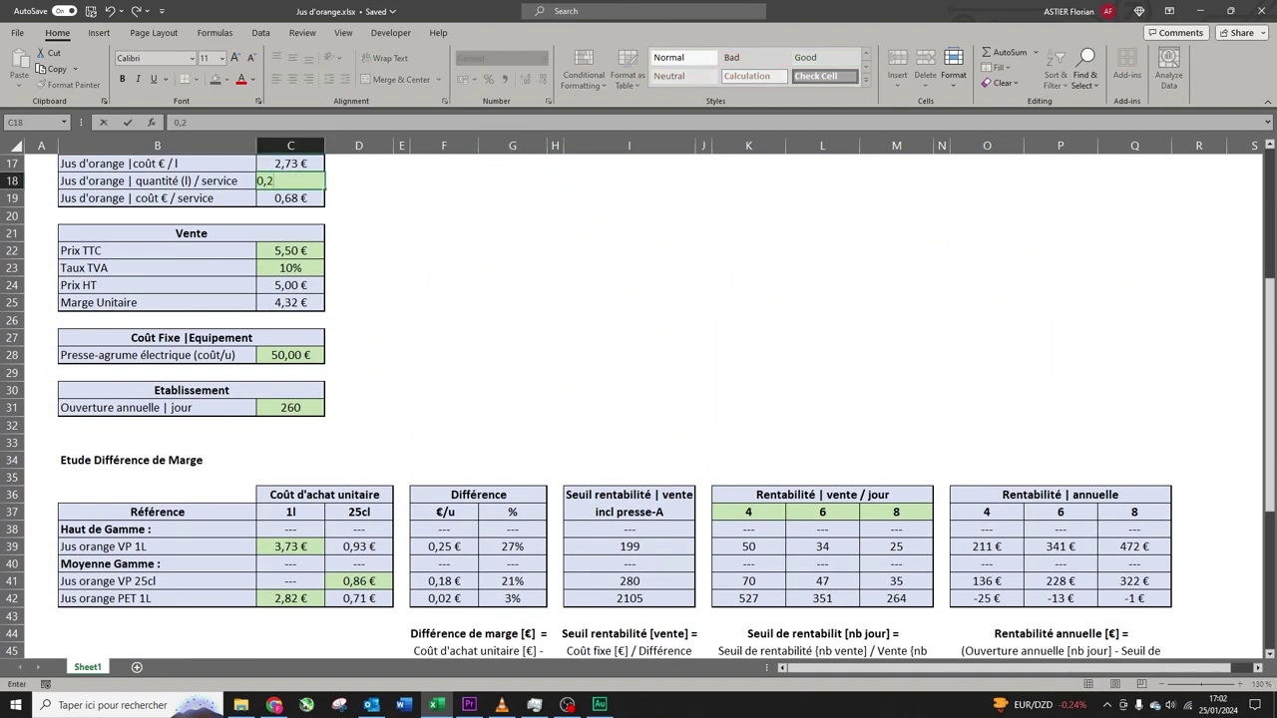
{"action": "key", "text": "Return"}
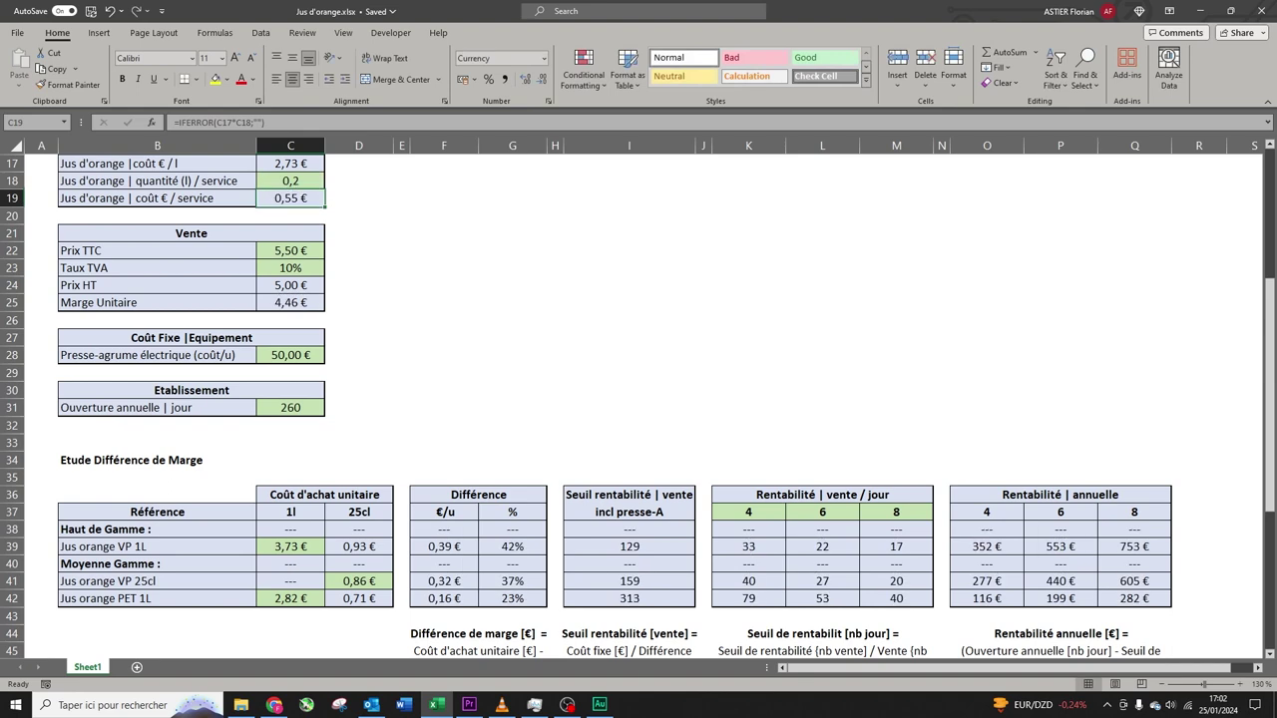
- Change the sales-per-day scenarios in the Etude Différence de Marge table to 5, 8 and 12
{"action": "left_click", "coordinate": [748, 512]}
{"action": "type", "text": "5"}
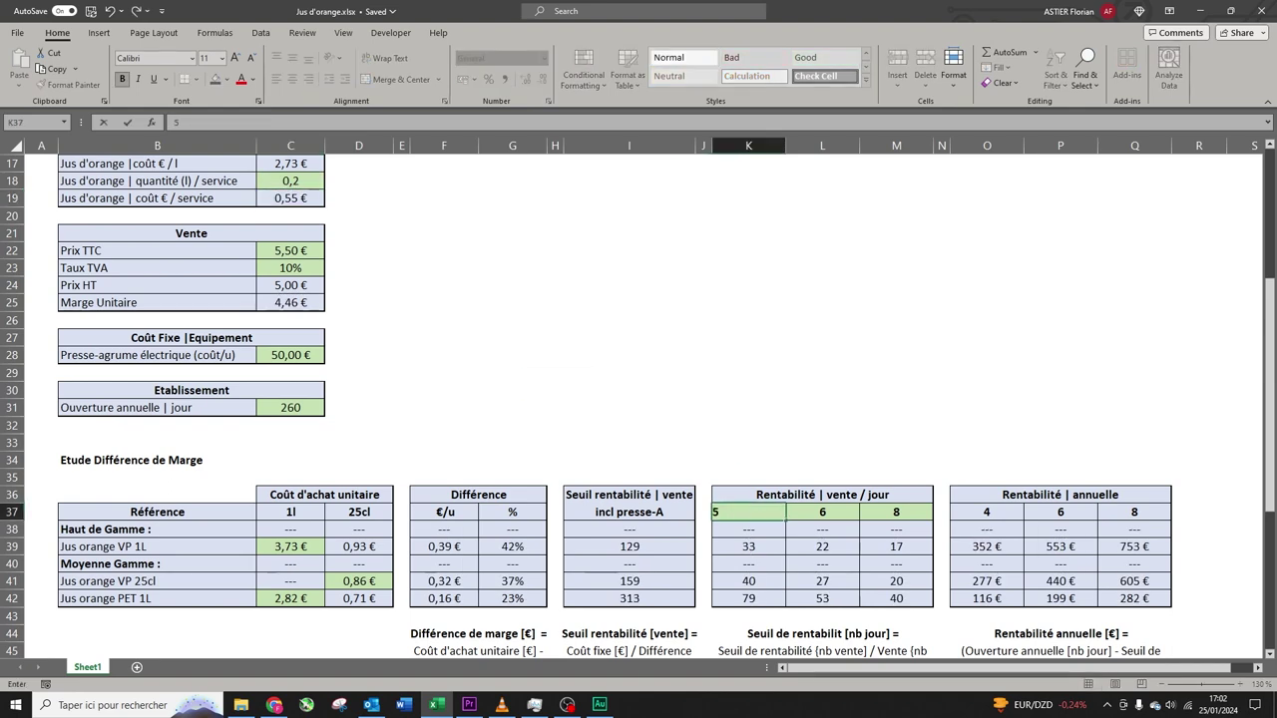
{"action": "key", "text": "Tab"}
{"action": "type", "text": "8"}
{"action": "key", "text": "Right"}
{"action": "type", "text": "12"}
{"action": "key", "text": "Return"}
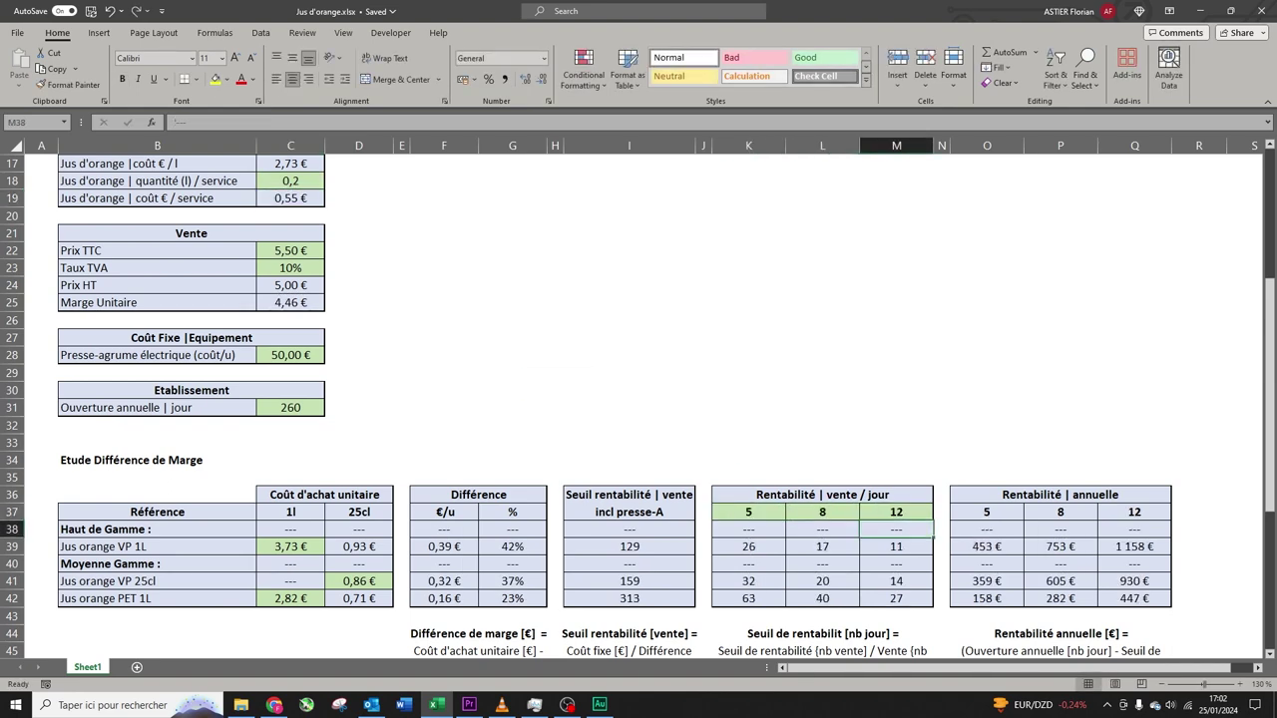
- Check the price study's annual profitability from PET 1L at 5 sales to VP 1L at 12 sales per day
{"action": "scroll", "coordinate": [851, 511], "scroll_direction": "down", "scroll_amount": 1}
{"action": "scroll", "coordinate": [638, 405], "scroll_direction": "down", "scroll_amount": 5}
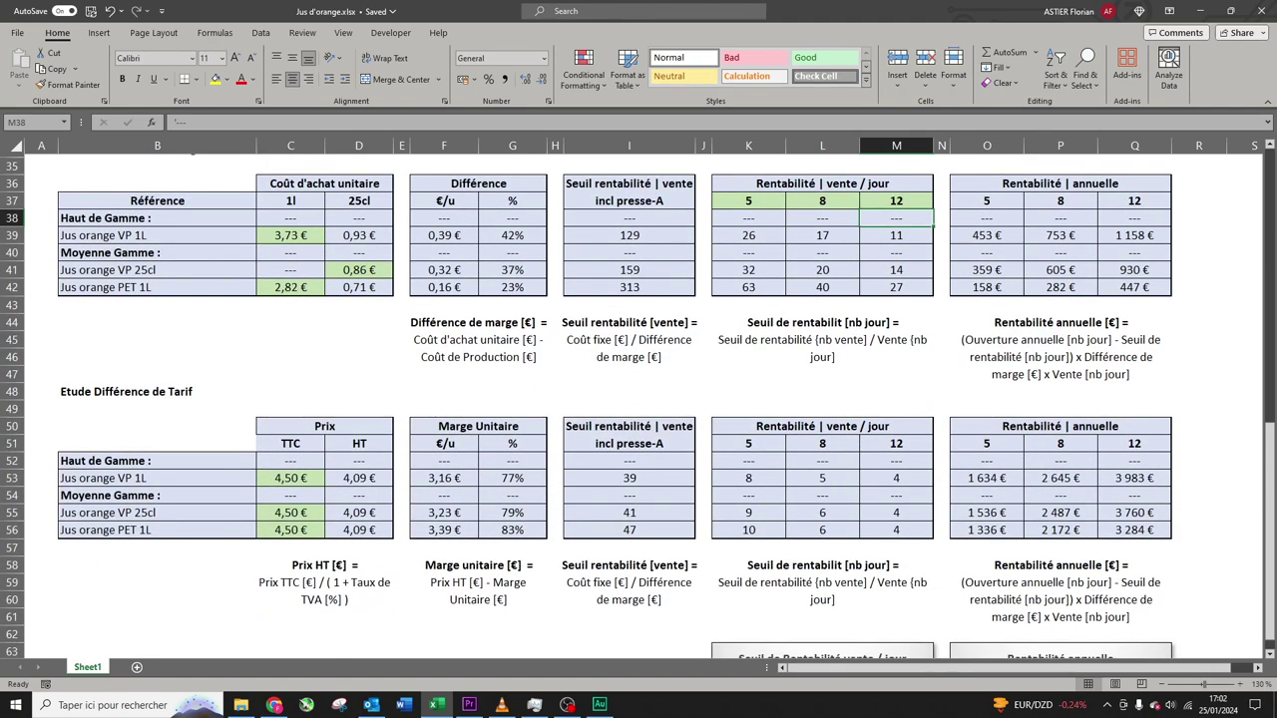
{"action": "left_click", "coordinate": [987, 531]}
{"action": "left_click", "coordinate": [1134, 479]}
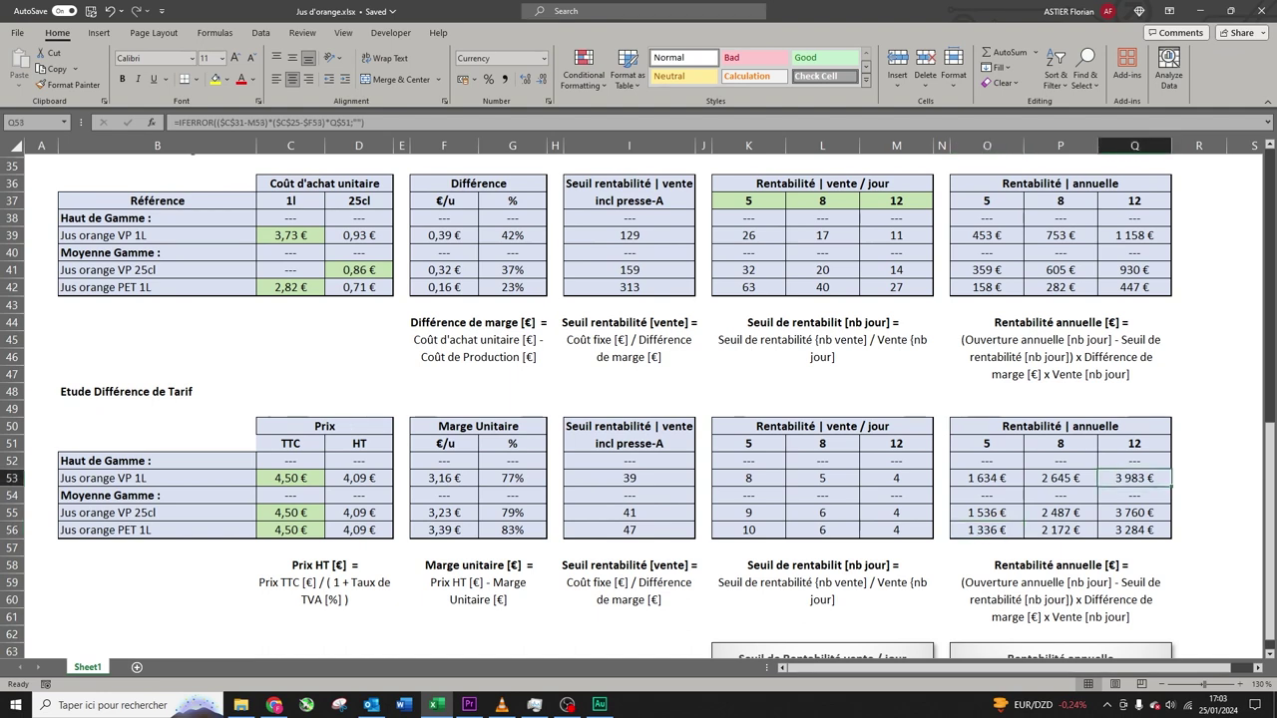
{"action": "left_click_drag", "start_coordinate": [157, 478], "coordinate": [157, 529]}
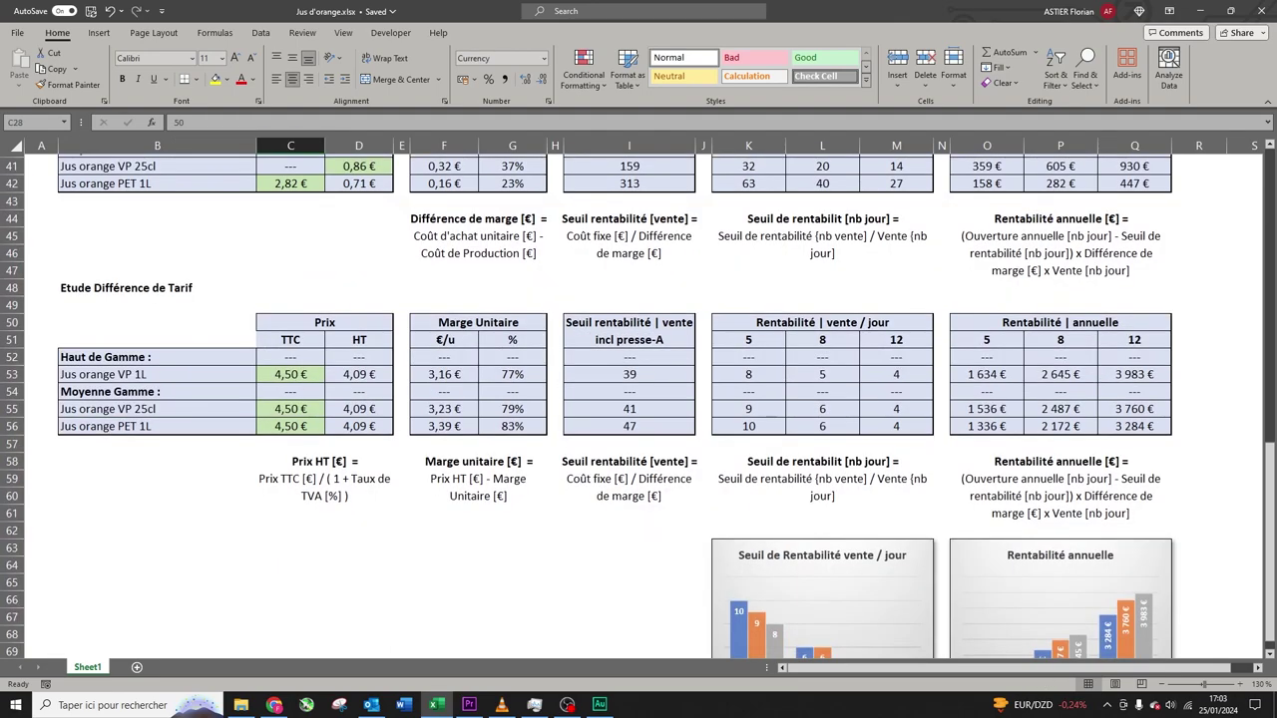
- Set the fixed cost of the electric citrus juicer to 100 €
{"action": "scroll", "coordinate": [638, 406], "scroll_direction": "up", "scroll_amount": 3}
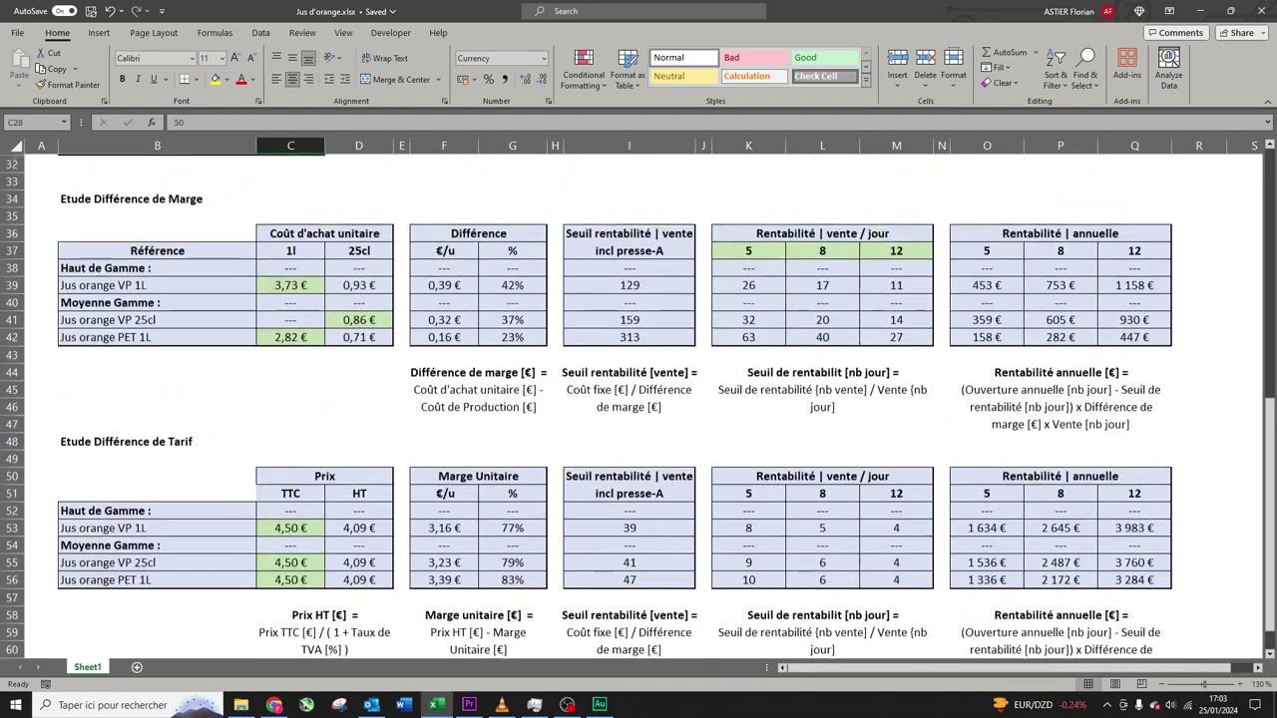
{"action": "scroll", "coordinate": [638, 406], "scroll_direction": "up", "scroll_amount": 4}
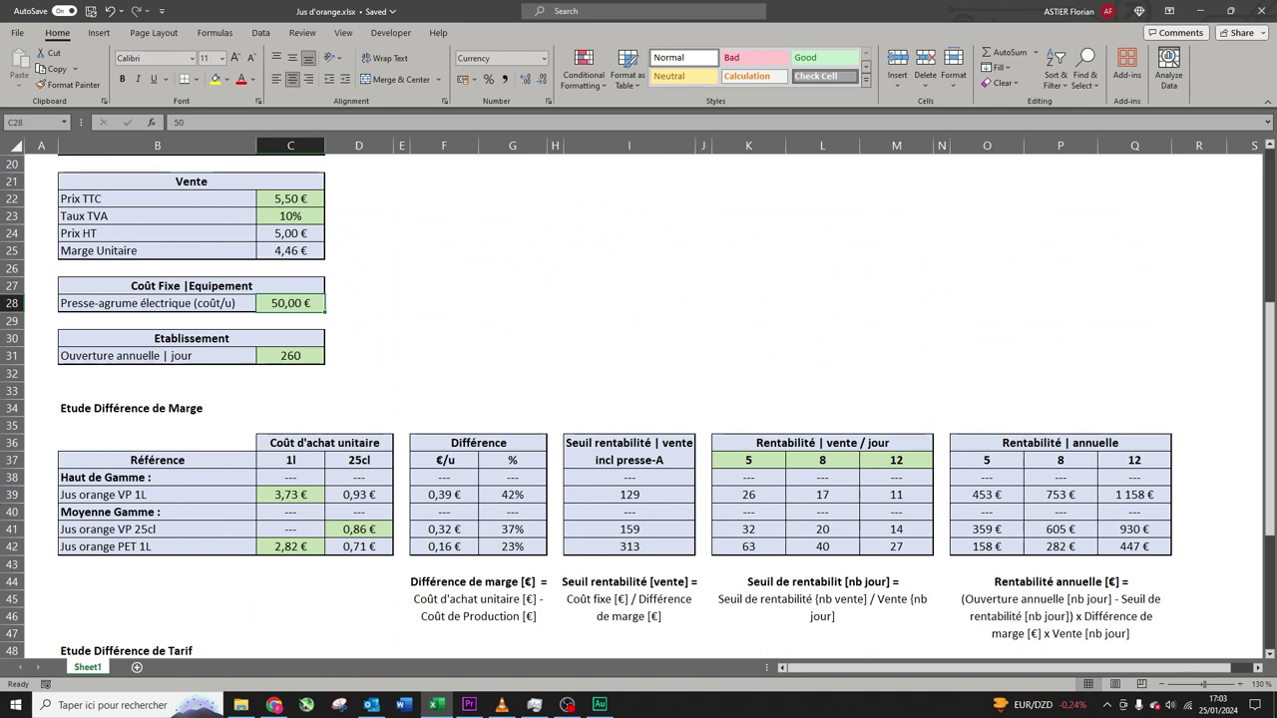
{"action": "type", "text": "100"}
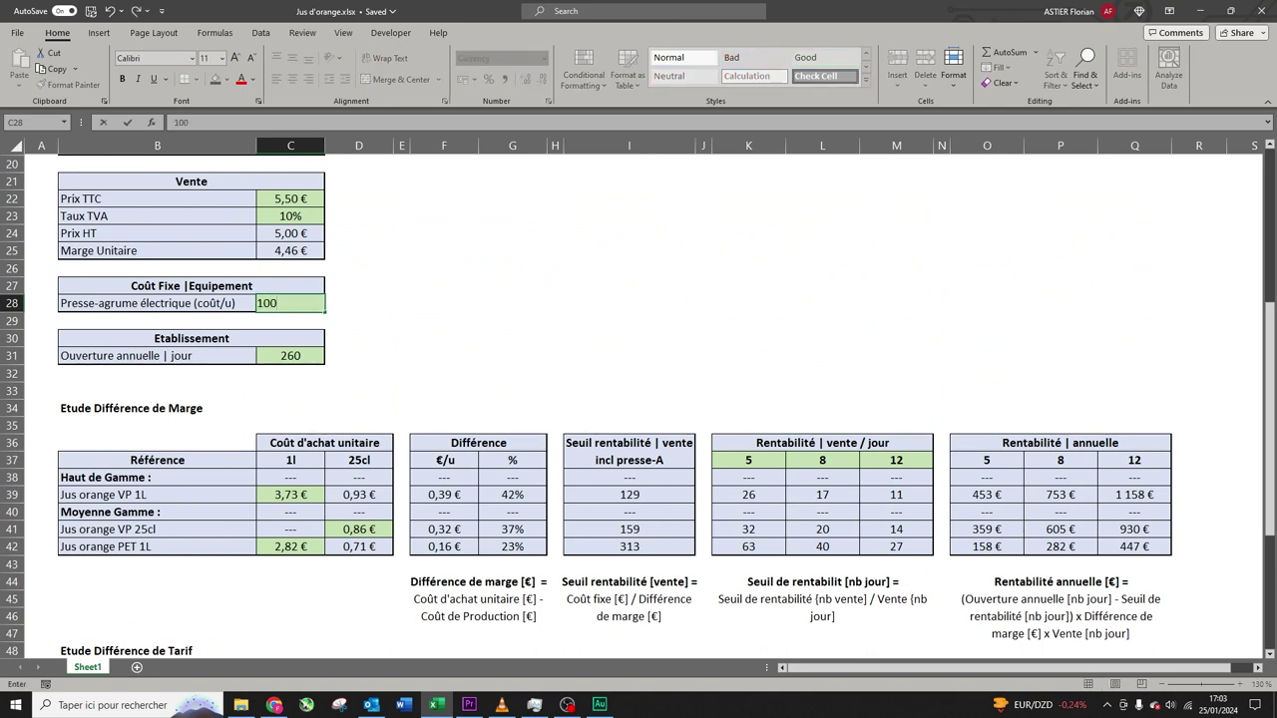
{"action": "key", "text": "Return"}
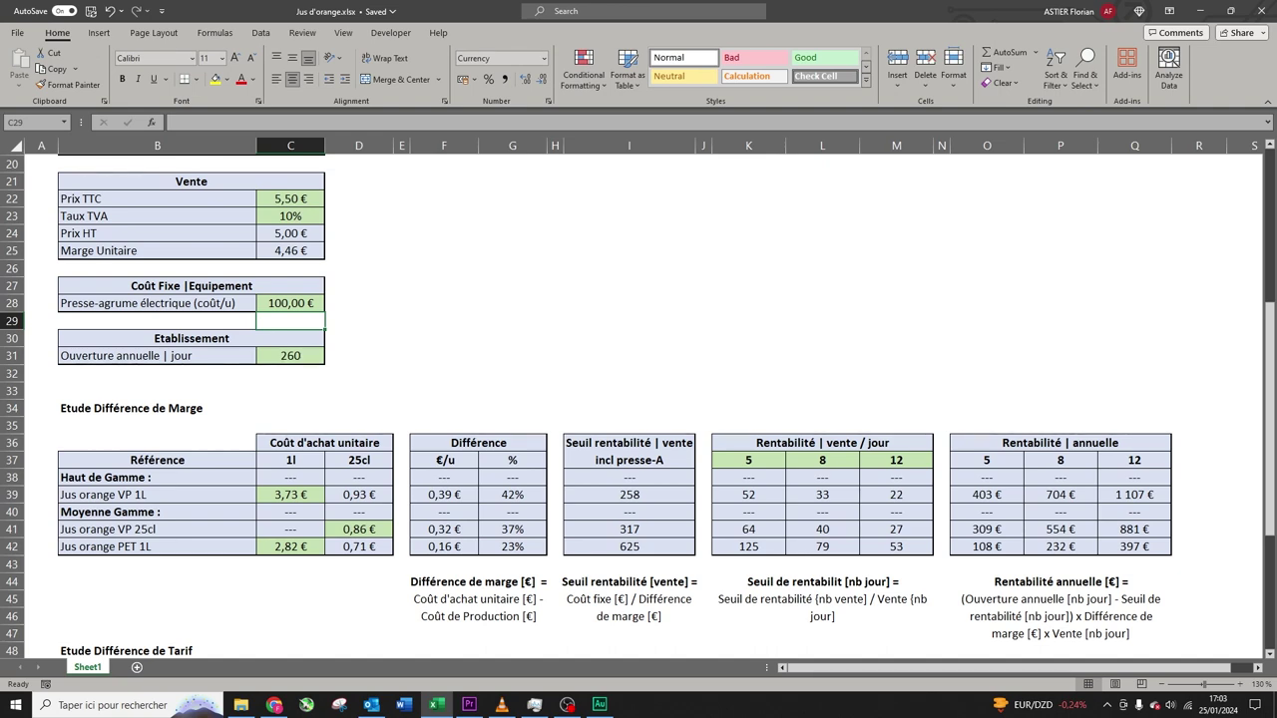
- Review the margin study's break-even days and annual profitability, and the price study's annual profitability, with the new juicer cost
{"action": "scroll", "coordinate": [638, 399], "scroll_direction": "down", "scroll_amount": 3}
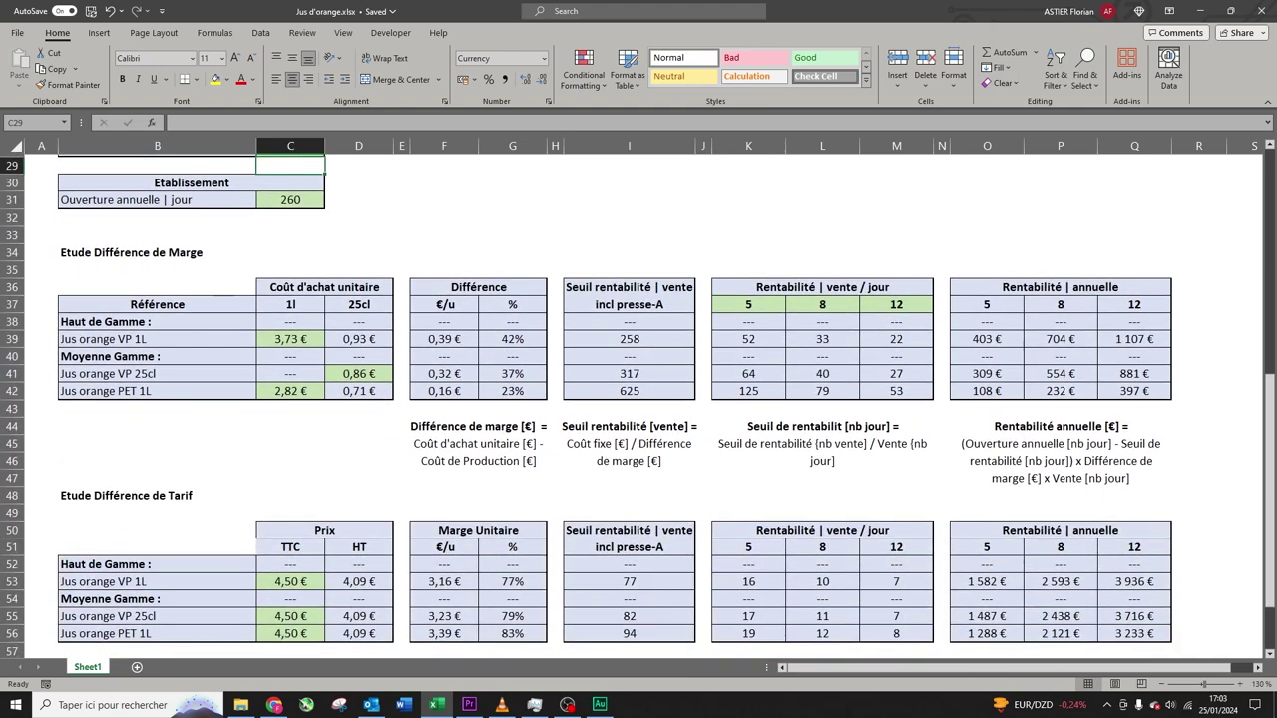
{"action": "left_click_drag", "start_coordinate": [748, 288], "coordinate": [1134, 391]}
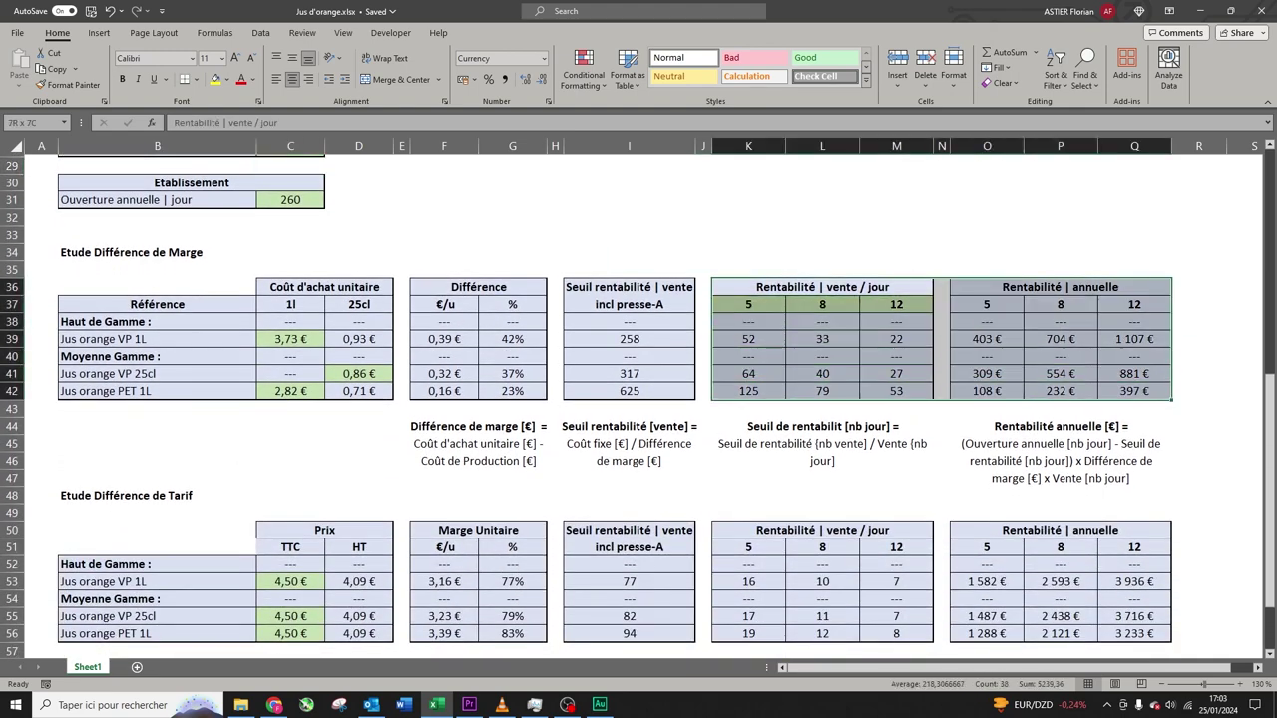
{"action": "scroll", "coordinate": [639, 407], "scroll_direction": "down", "scroll_amount": 2}
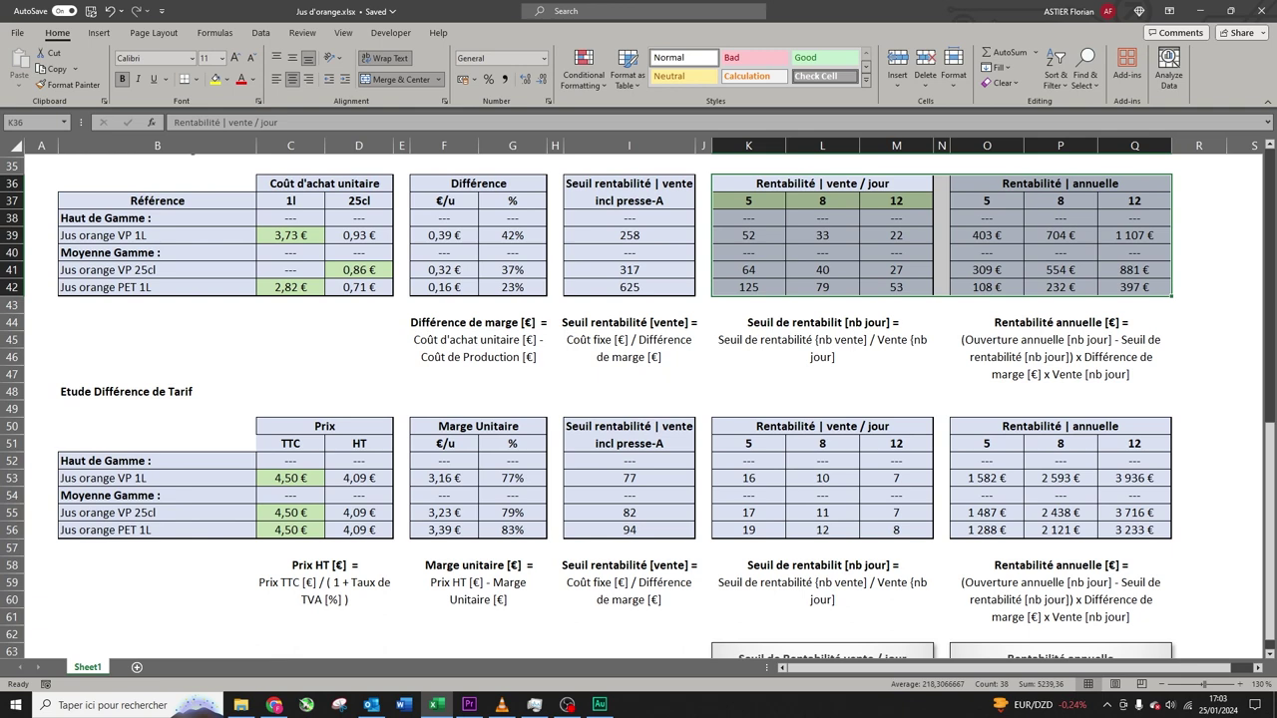
{"action": "left_click_drag", "start_coordinate": [972, 478], "coordinate": [1182, 549]}
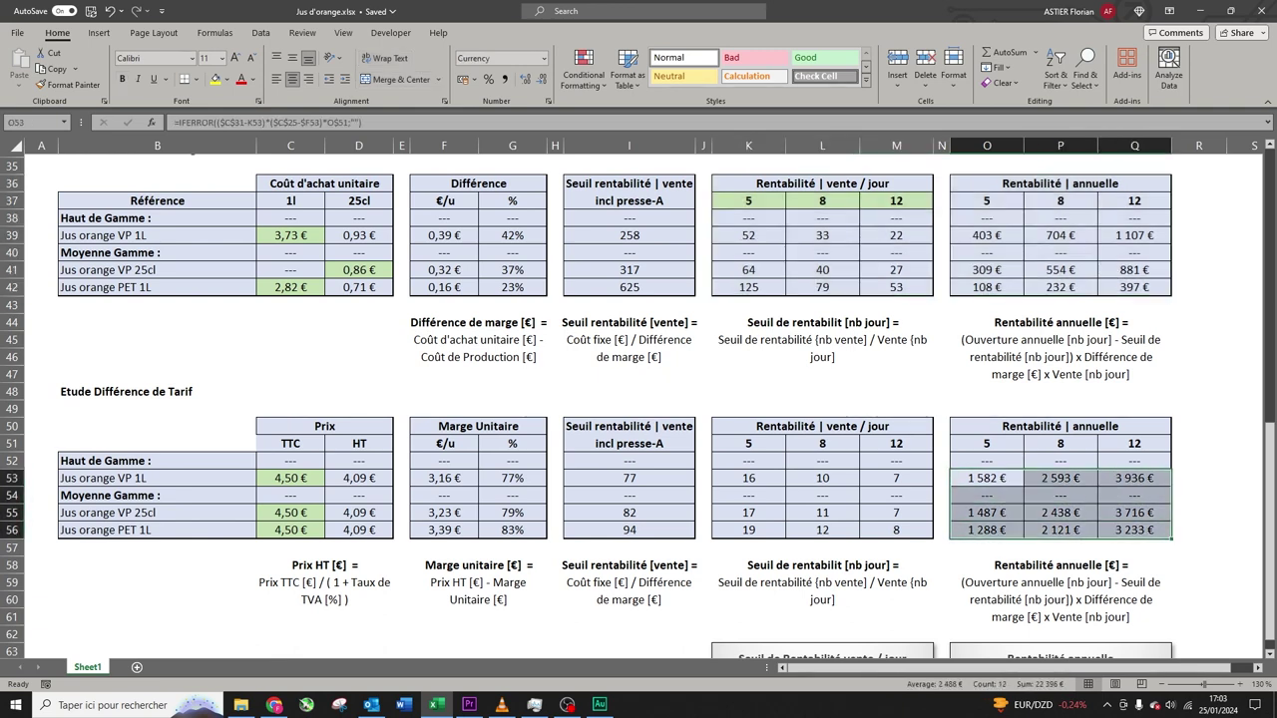
{"action": "left_click", "coordinate": [822, 392]}
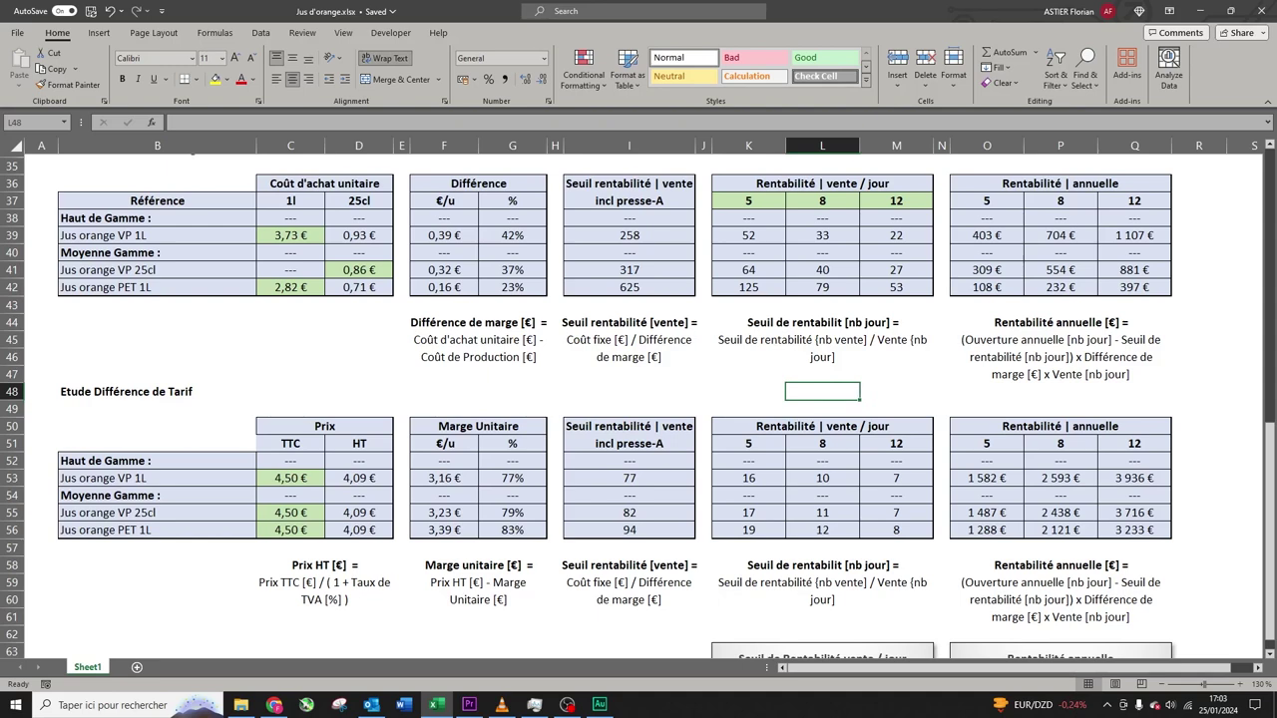